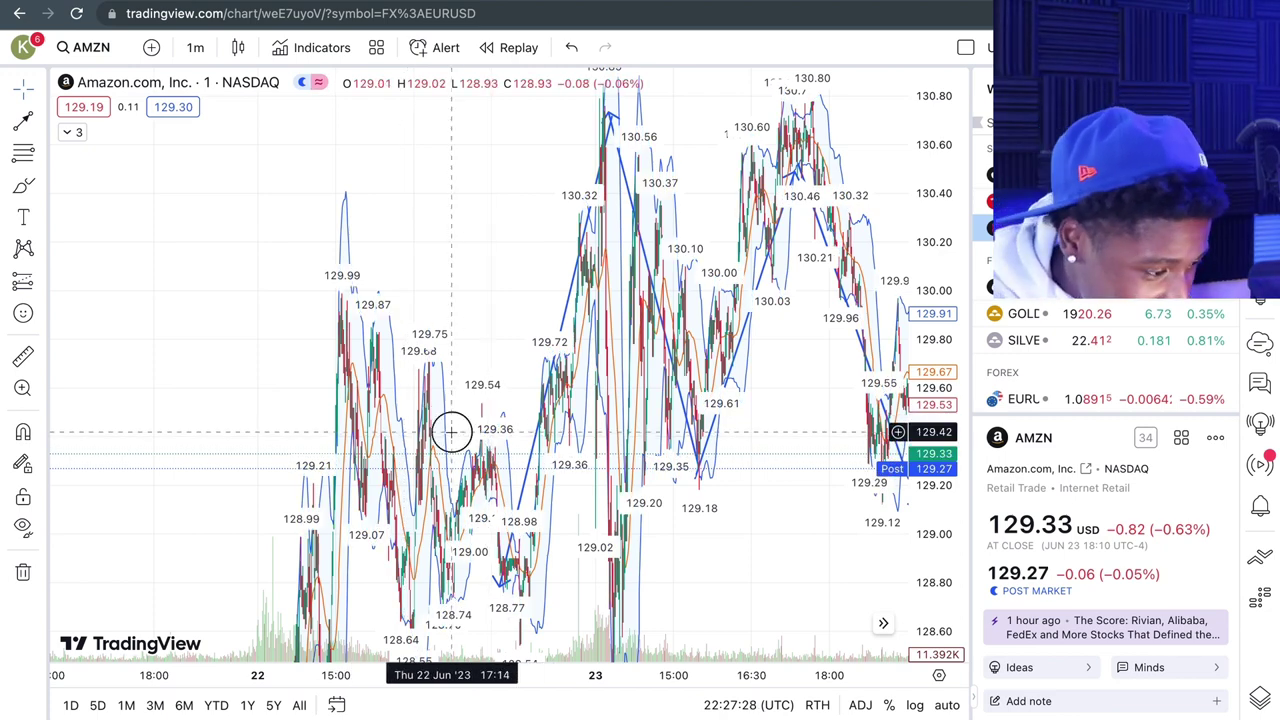
Step: Review the price swings on the Amazon one-minute chart and compare them with the Amazon OTC chart on Pocket Option
left_click_drag(451, 431, 402, 358)
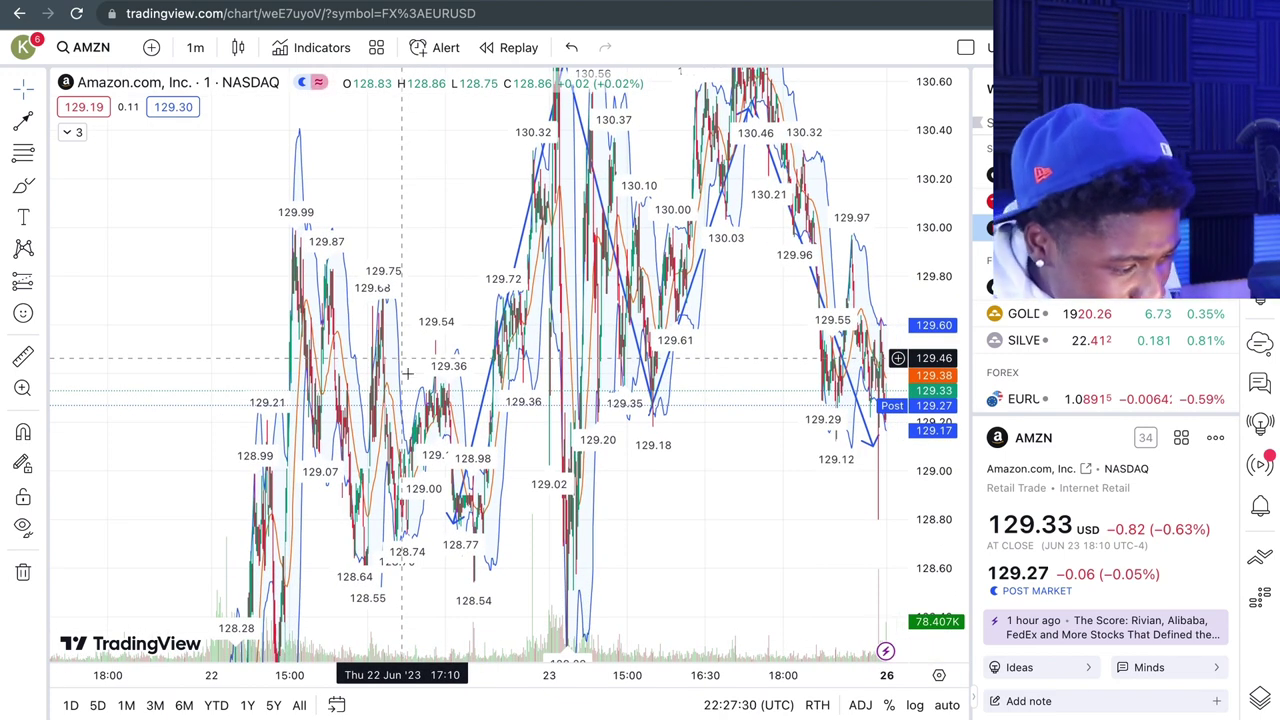
scroll(408, 374, "right", 5)
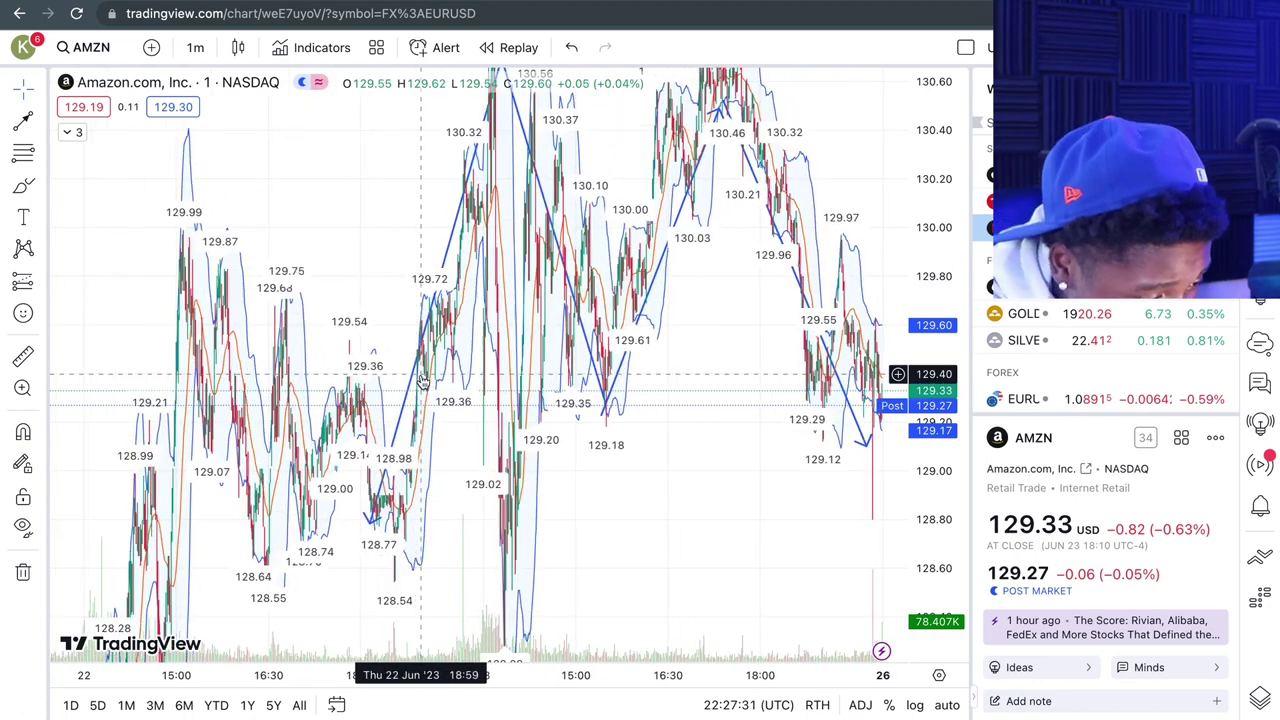
scroll(422, 381, "right", 6)
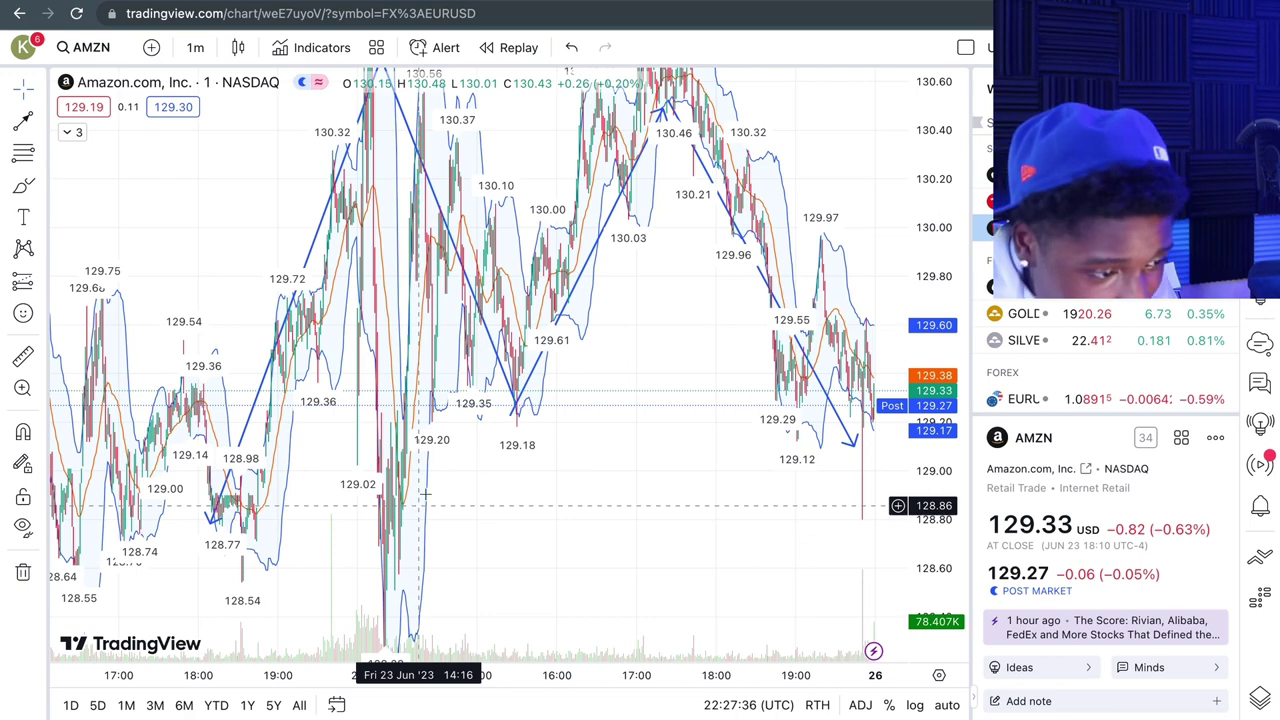
left_click_drag(483, 487, 497, 503)
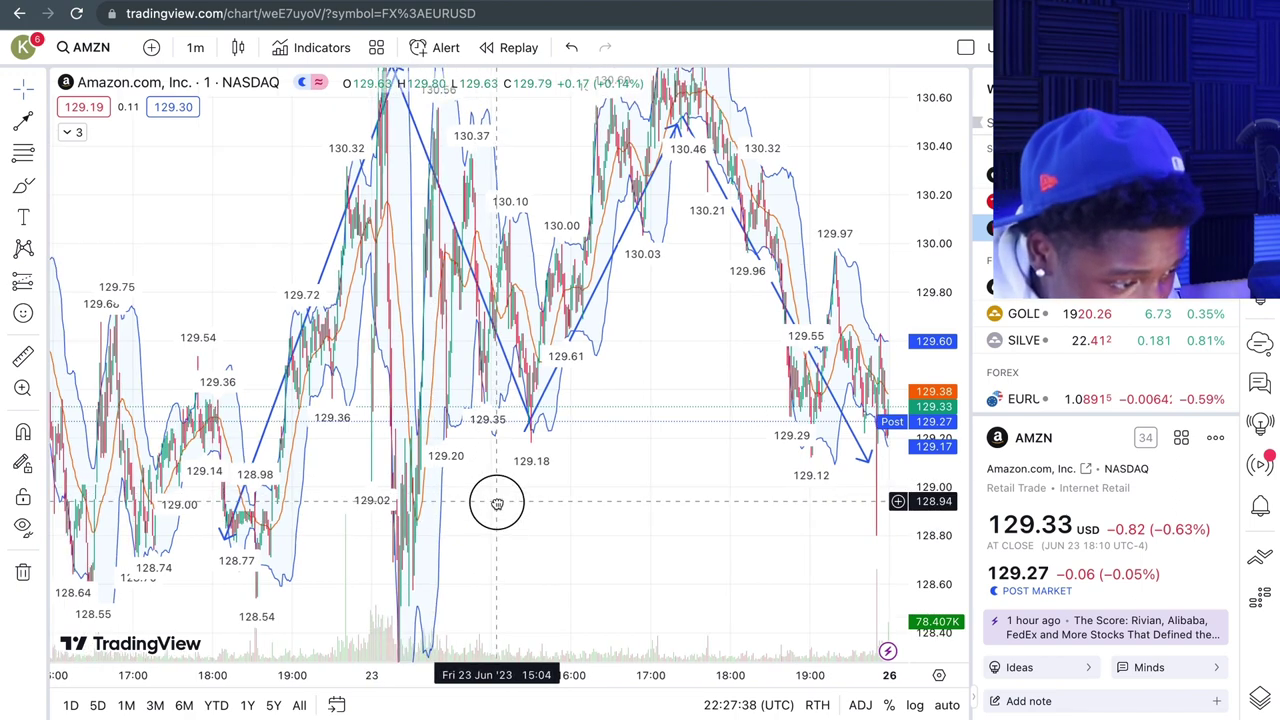
scroll(496, 502, "right", 3)
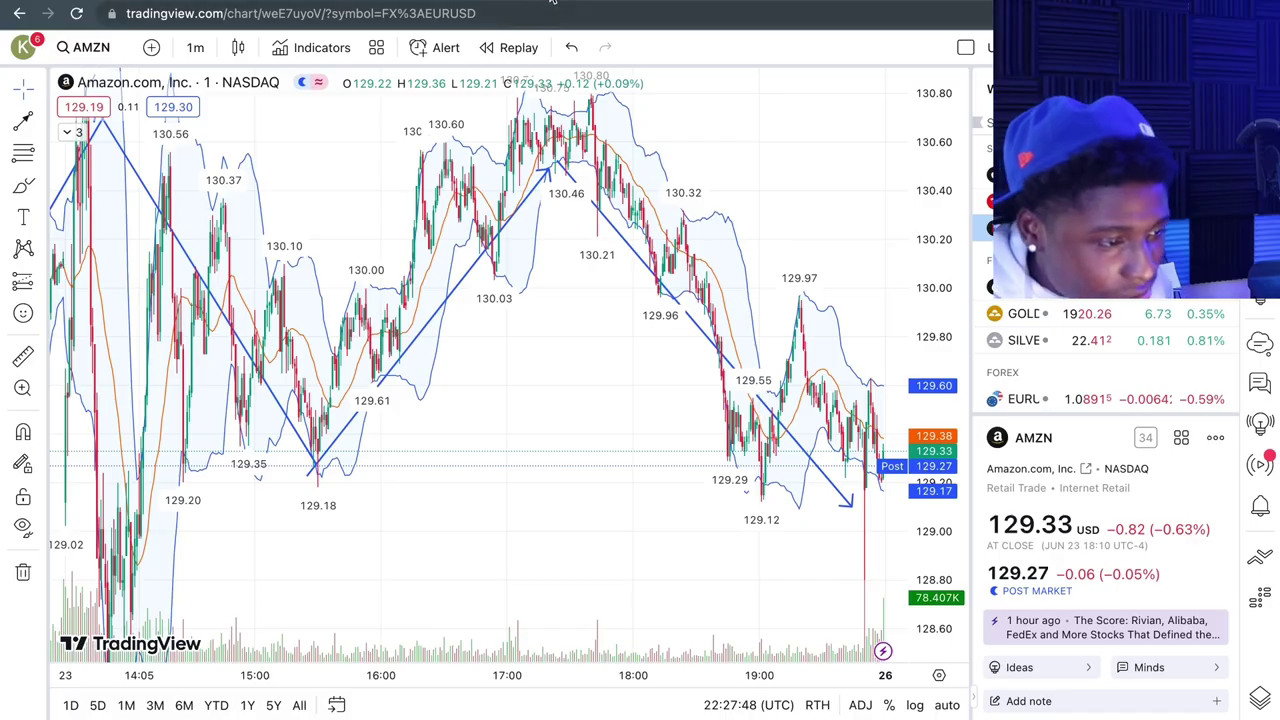
left_click(552, 2)
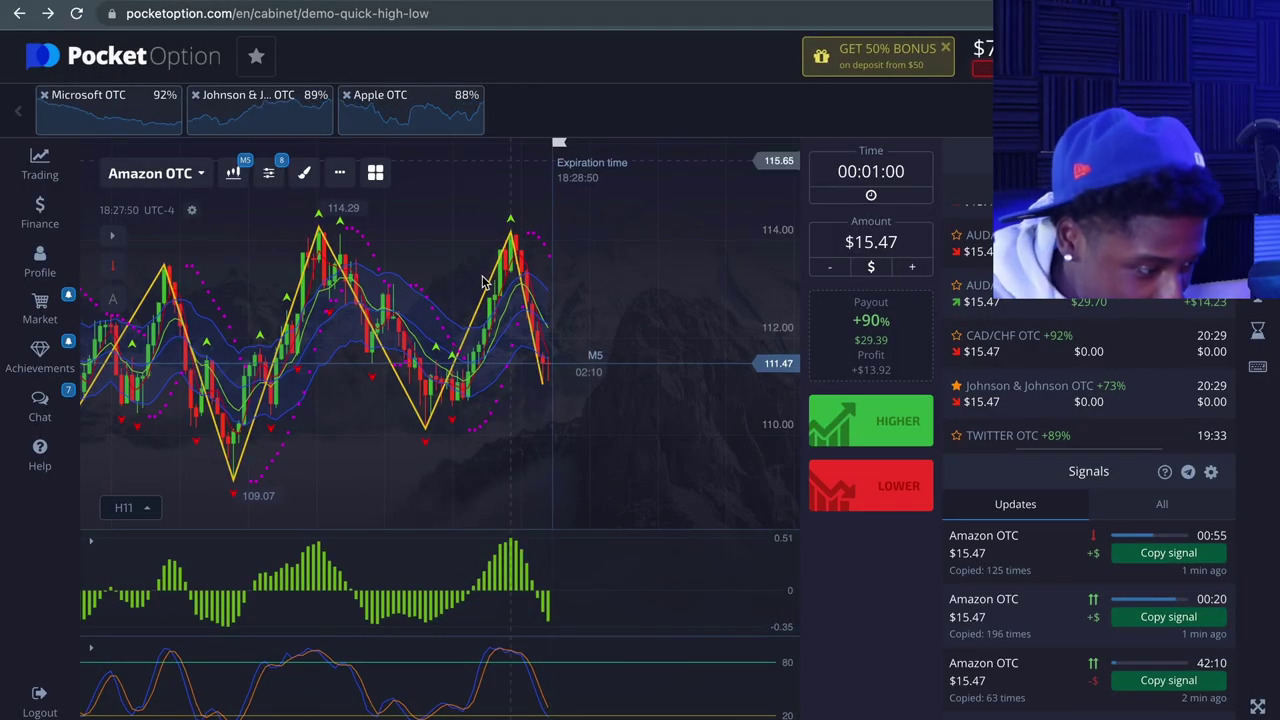
scroll(440, 380, "up", 1)
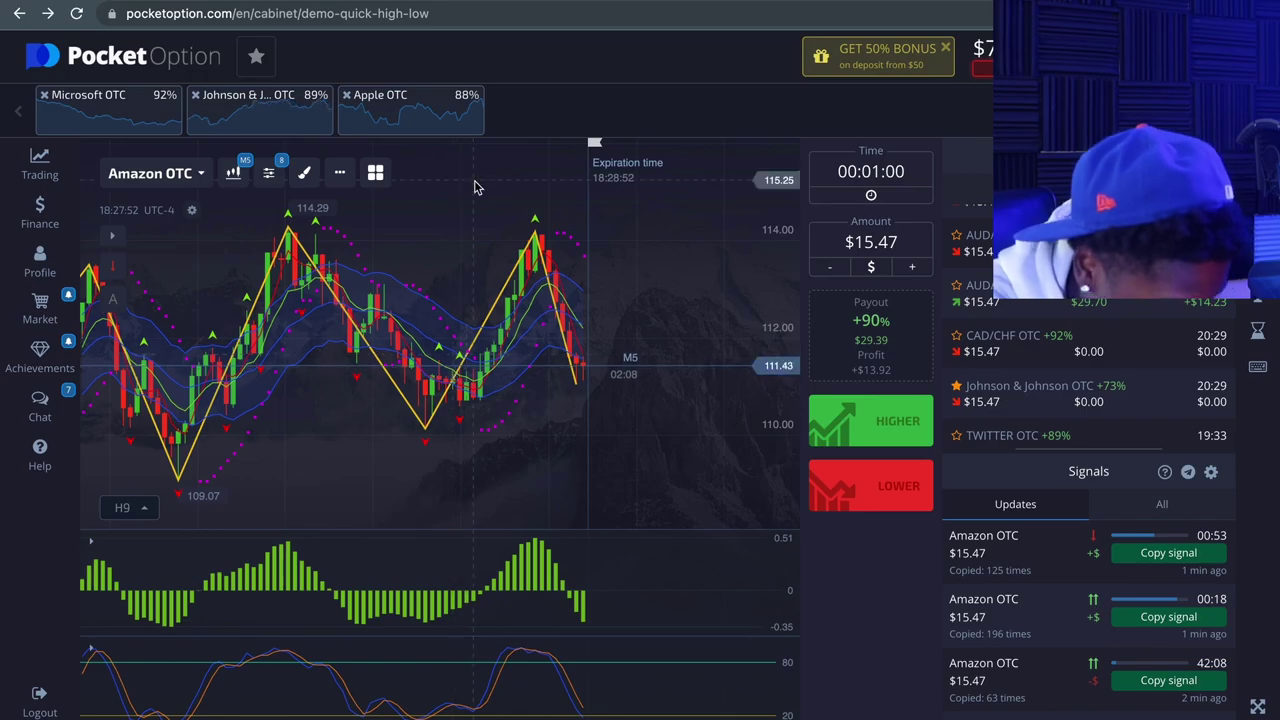
left_click(379, 2)
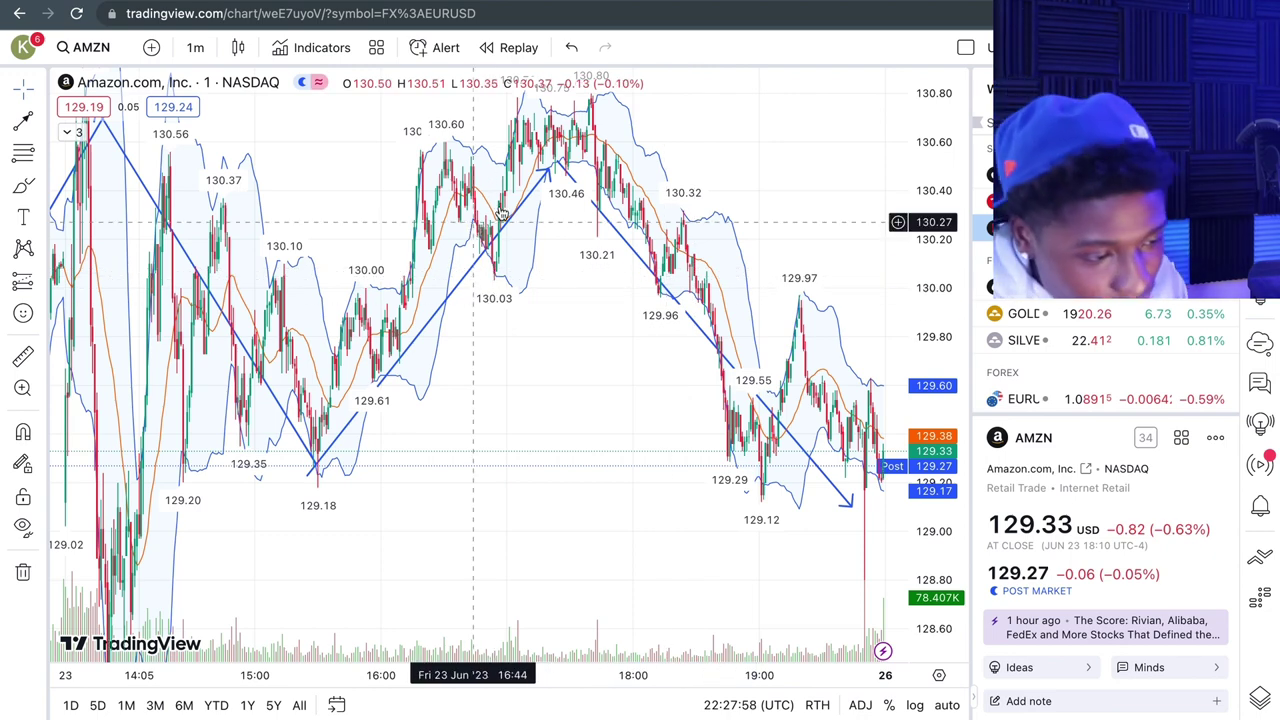
Step: Shift the last falling trend arrow slightly down so it runs from about 130.50 to about 129.08
scroll(503, 213, "up", 2)
left_click(570, 269)
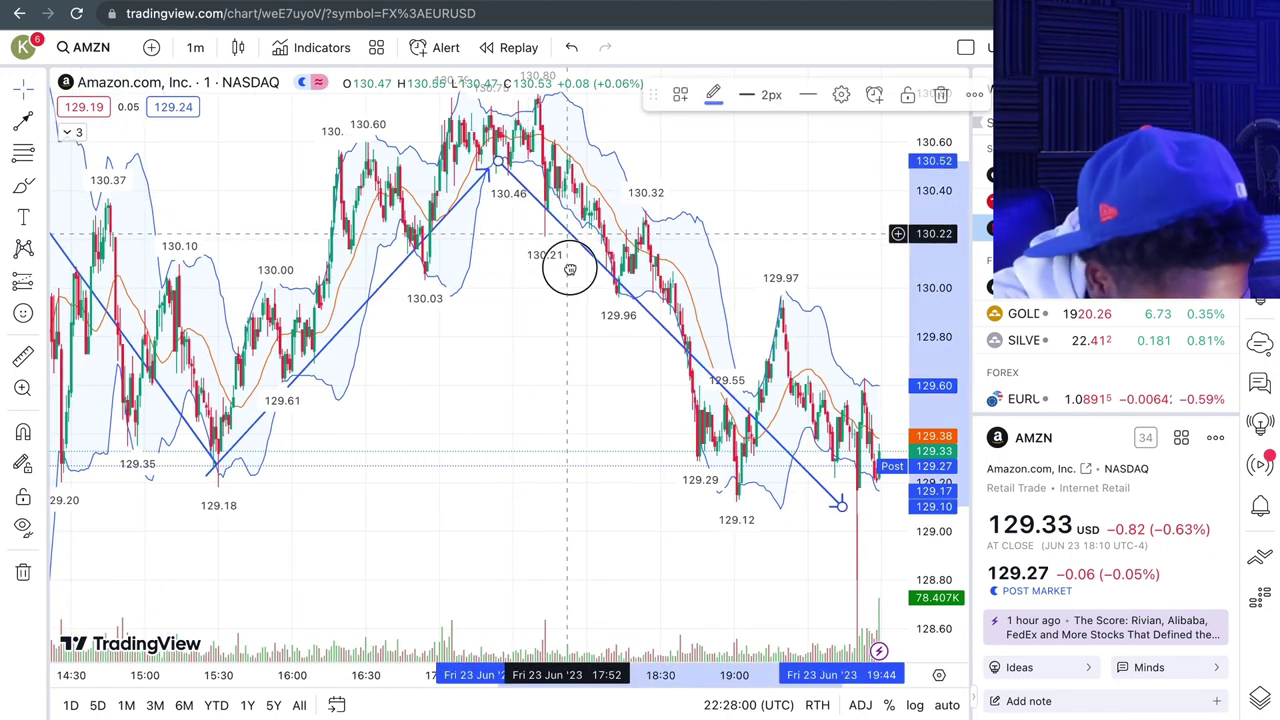
mouse_move(570, 269)
left_mouse_down()
mouse_move(591, 328)
mouse_move(571, 225)
mouse_move(570, 245)
left_mouse_up()
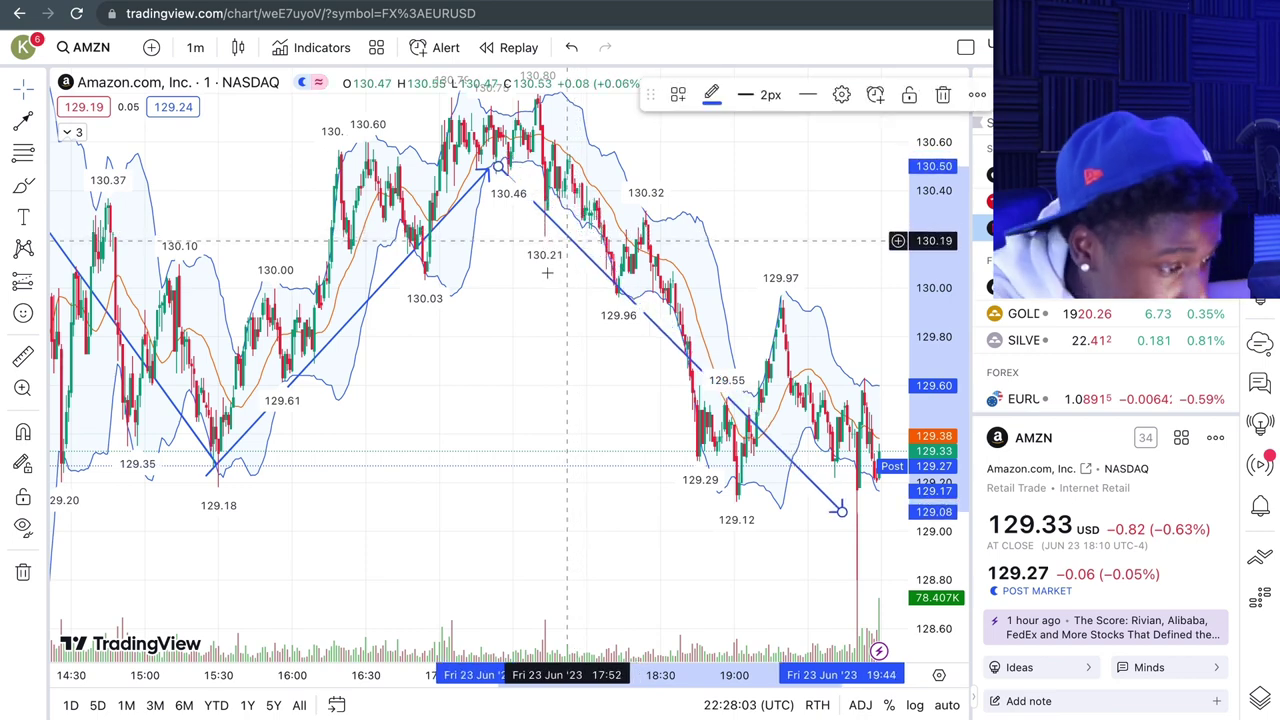
left_click(505, 246)
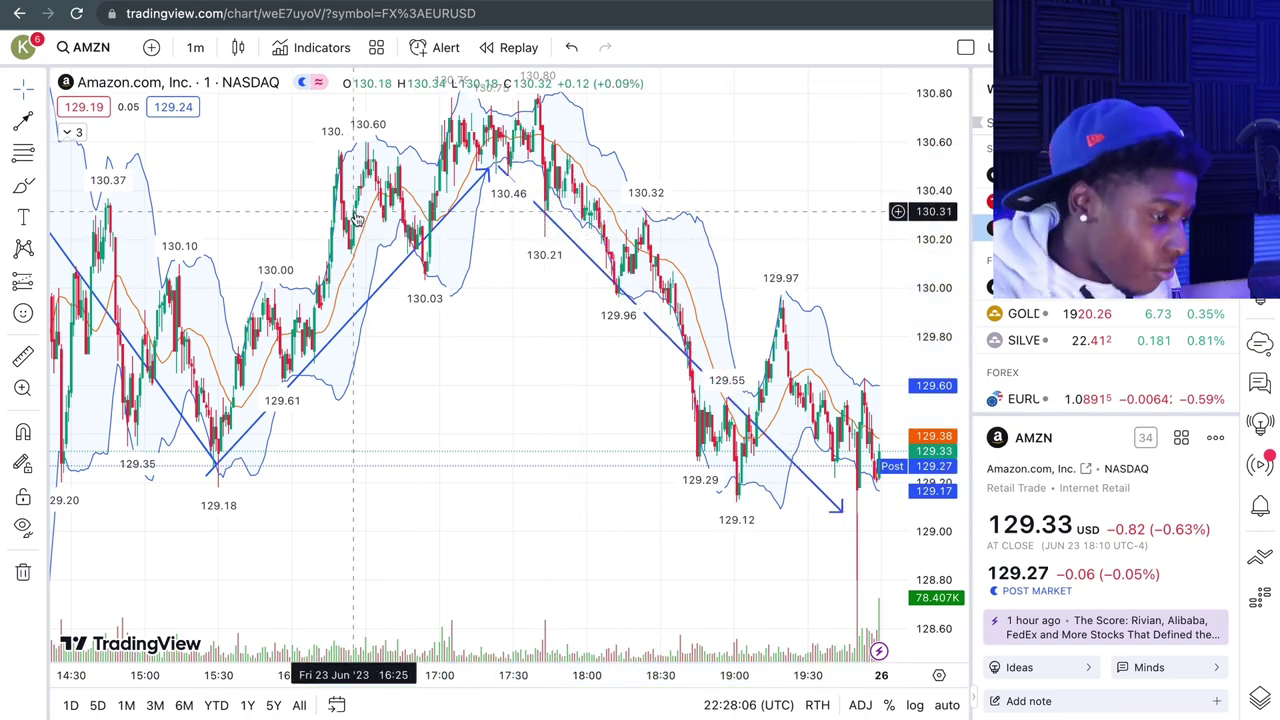
Step: Examine the marked rising and falling trend legs of the 23 June session, including the rally that leads into it
scroll(400, 225, "up", 3)
left_click_drag(622, 205, 605, 251)
scroll(508, 226, "up", 2)
scroll(508, 226, "down", 2)
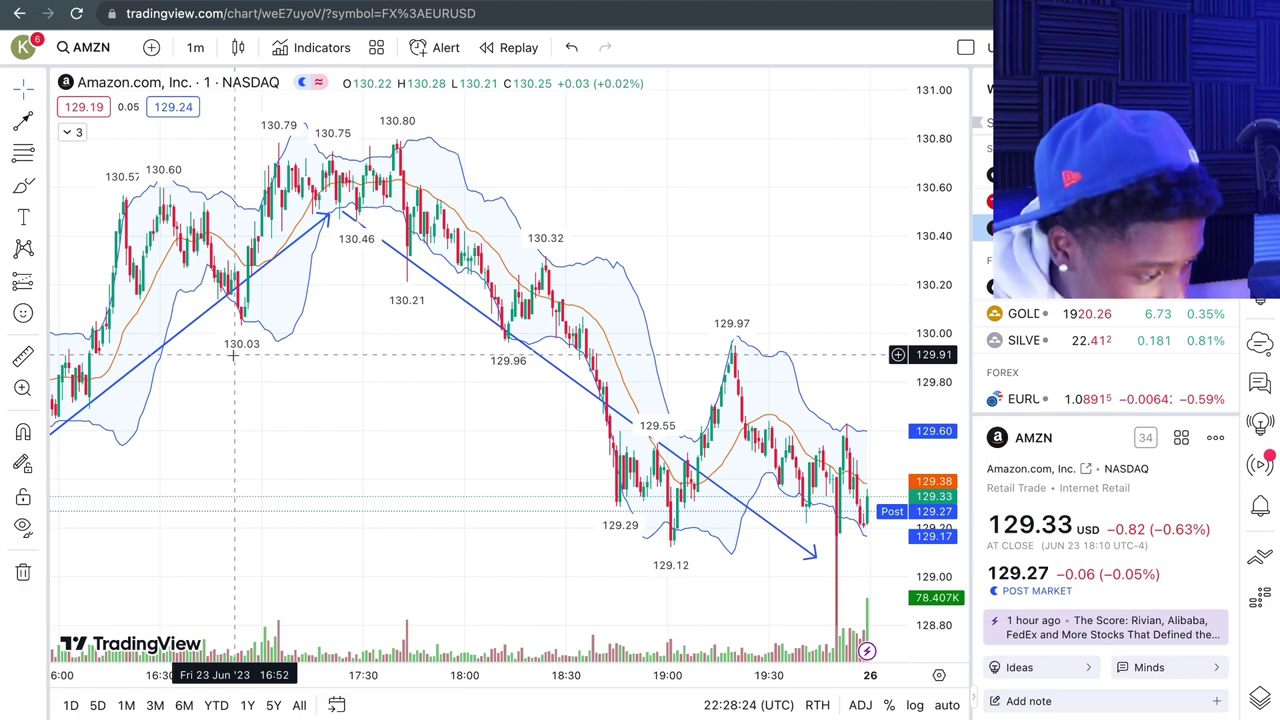
scroll(233, 353, "down", 5)
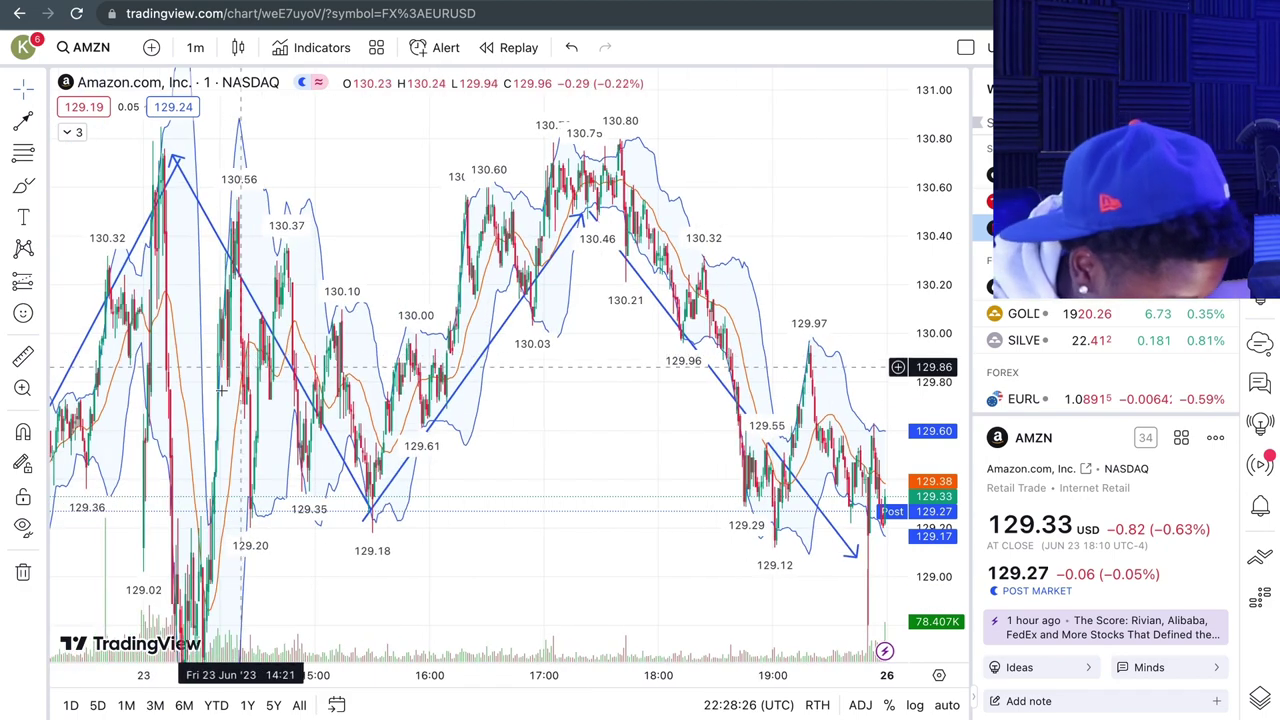
left_click_drag(292, 437, 306, 449)
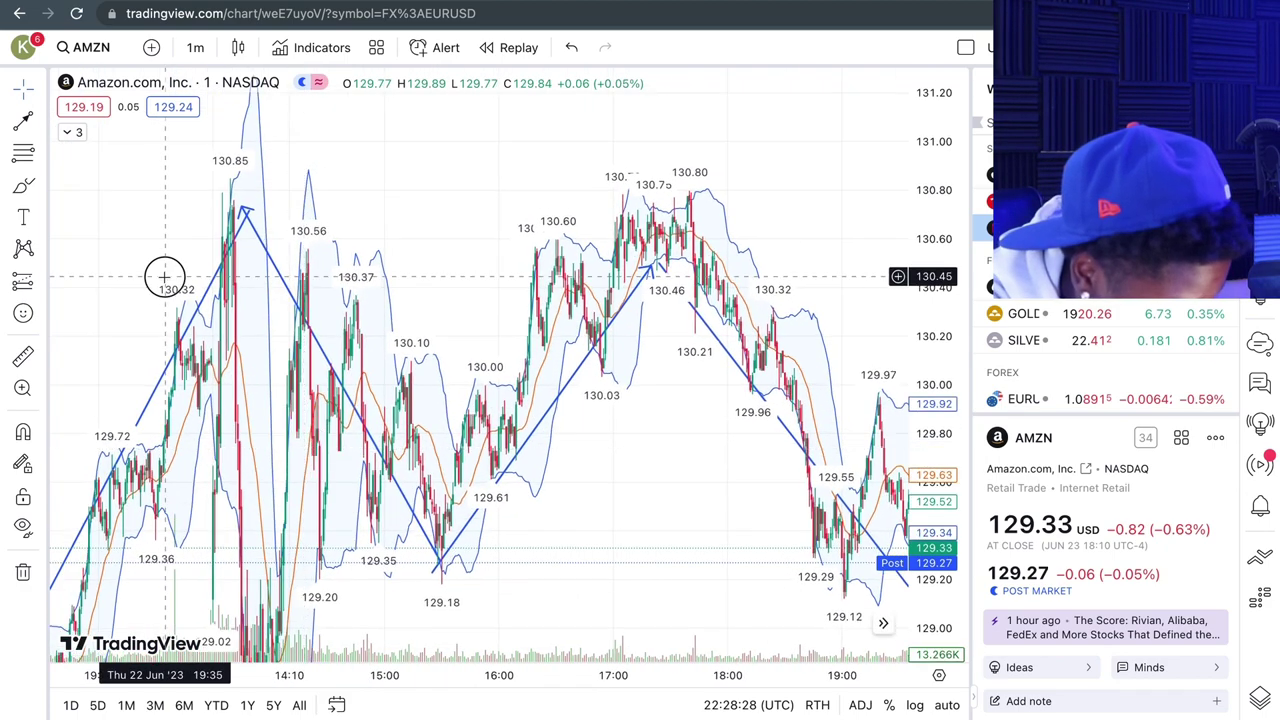
left_click_drag(163, 277, 98, 326)
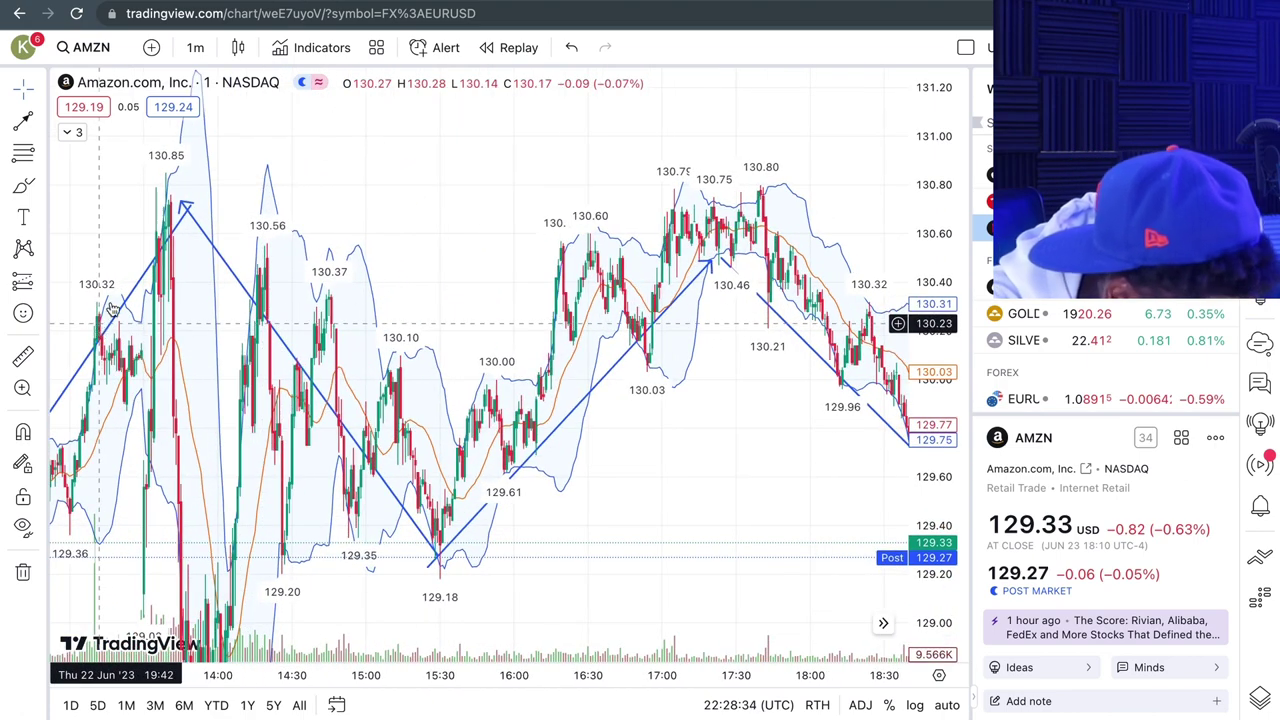
scroll(135, 238, "down", 3)
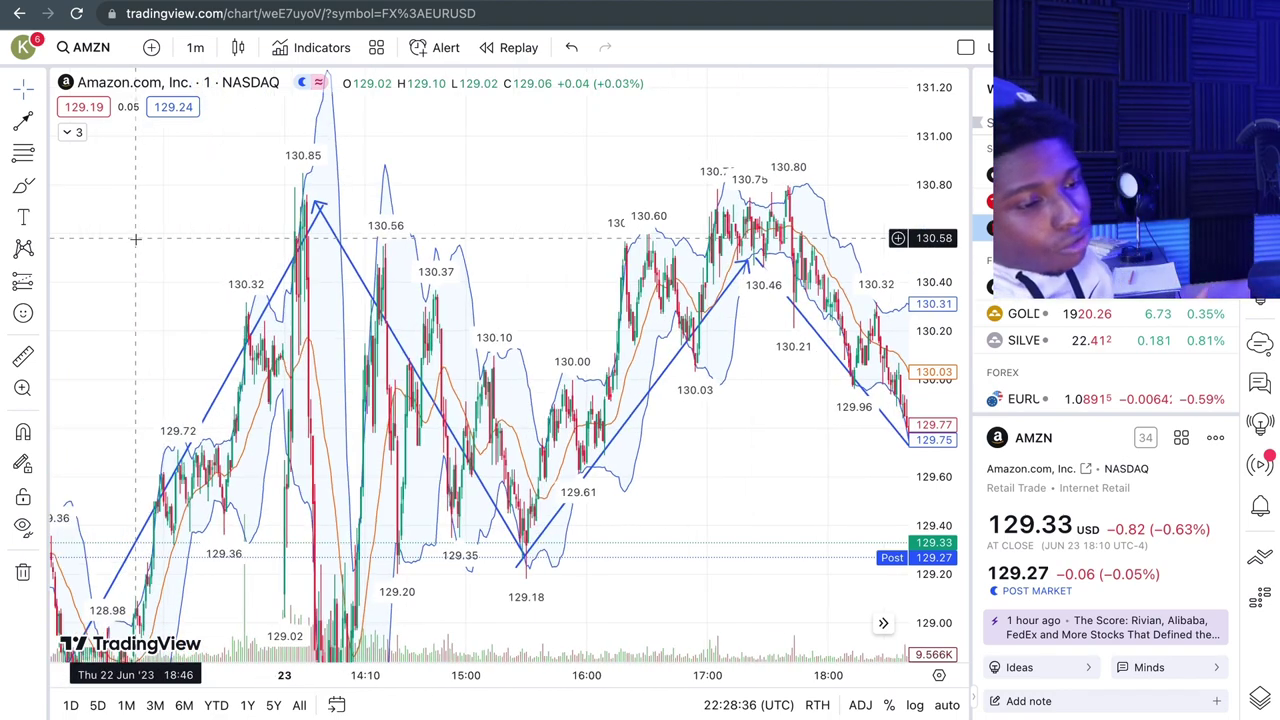
scroll(135, 238, "down", 2)
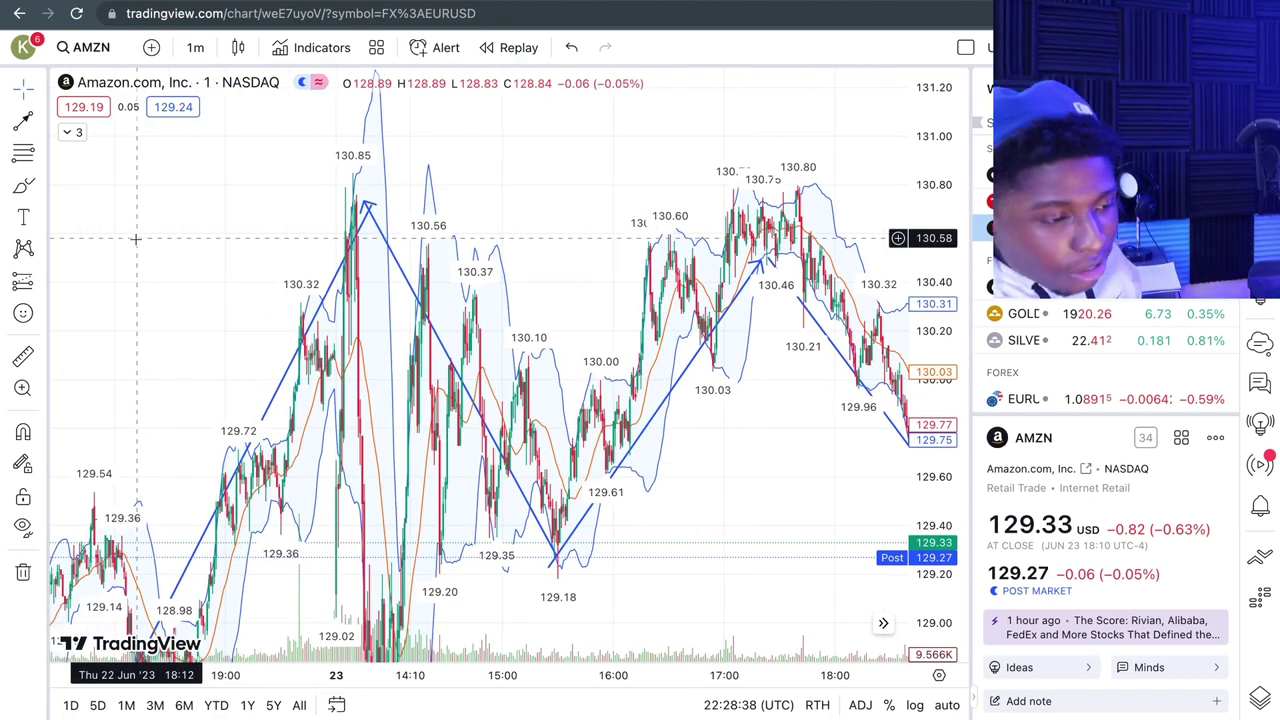
scroll(135, 238, "down", 2)
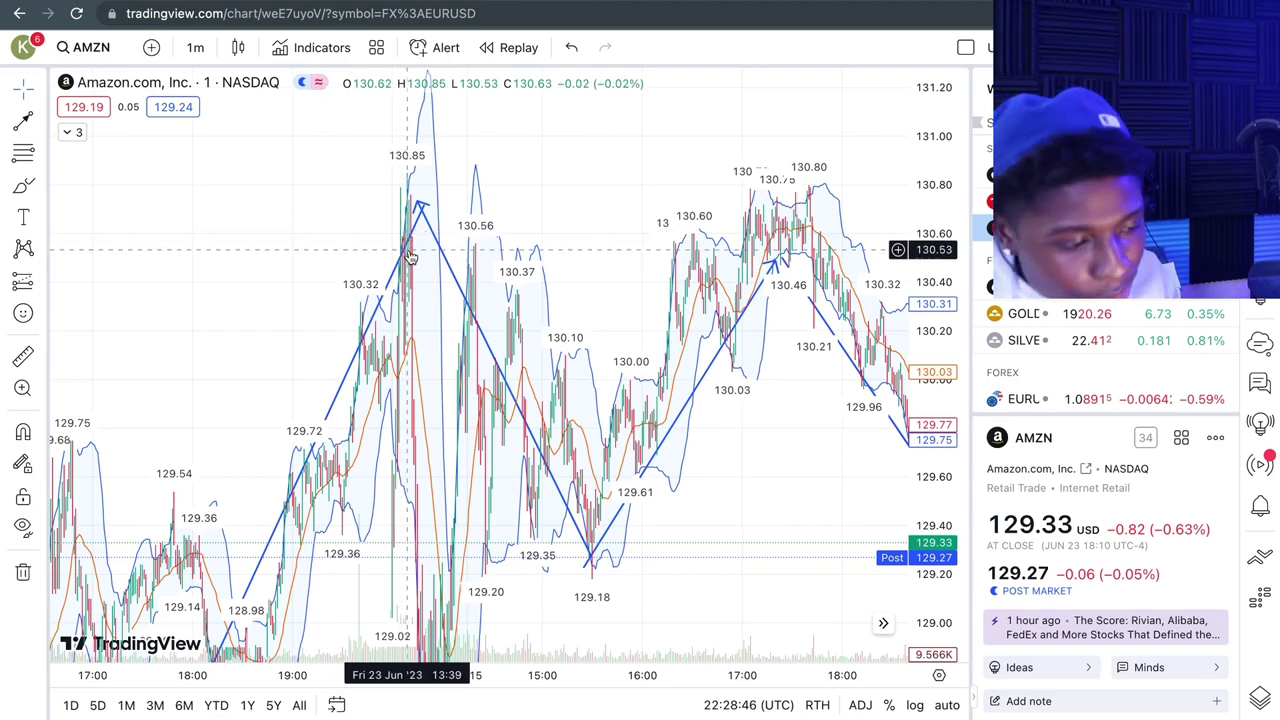
Step: Inspect the candles, Bollinger Bands and swing labels around the 23 June afternoon high, where the rising trend arrow ends
scroll(410, 258, "up", 4)
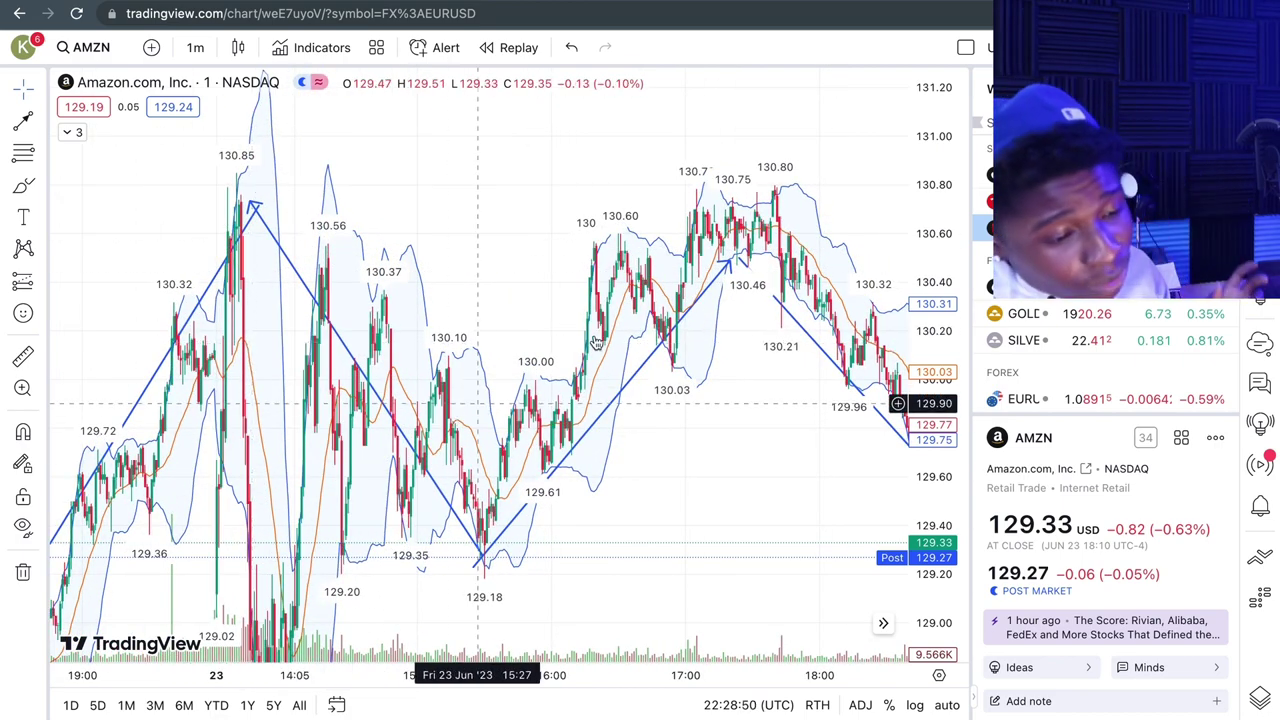
scroll(632, 310, "up", 1)
scroll(632, 310, "up", 2)
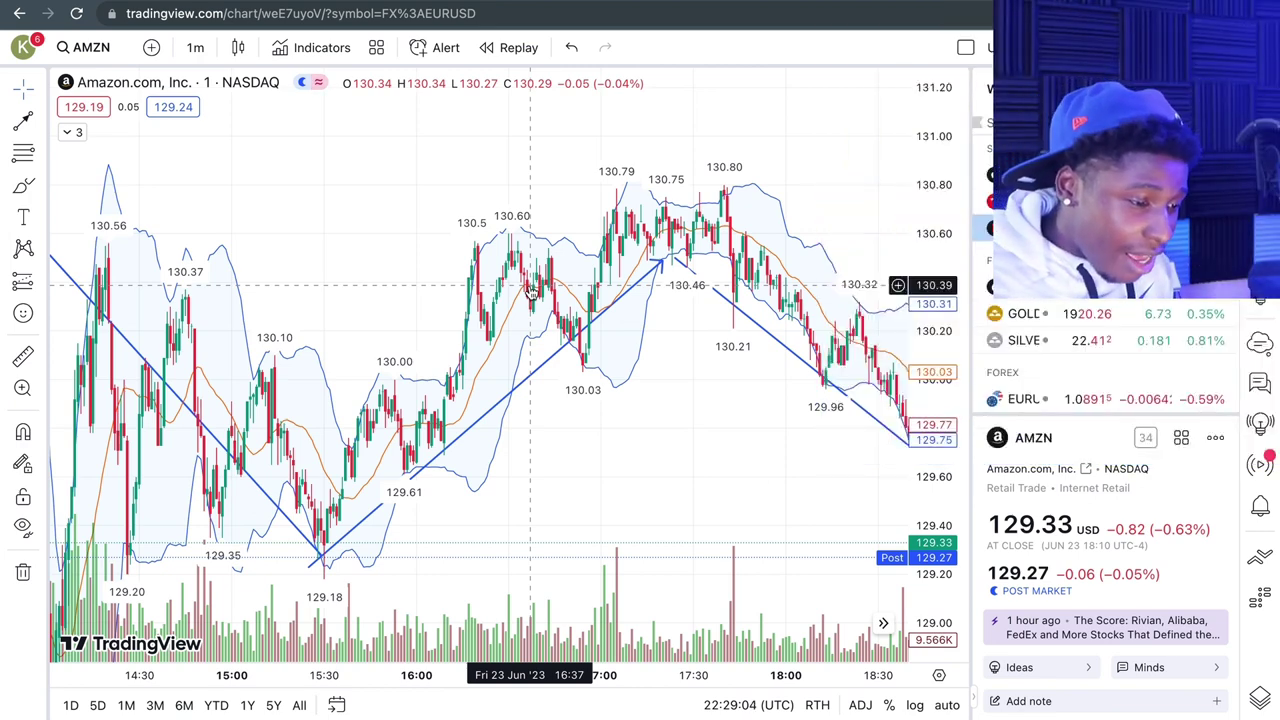
scroll(560, 310, "up", 2)
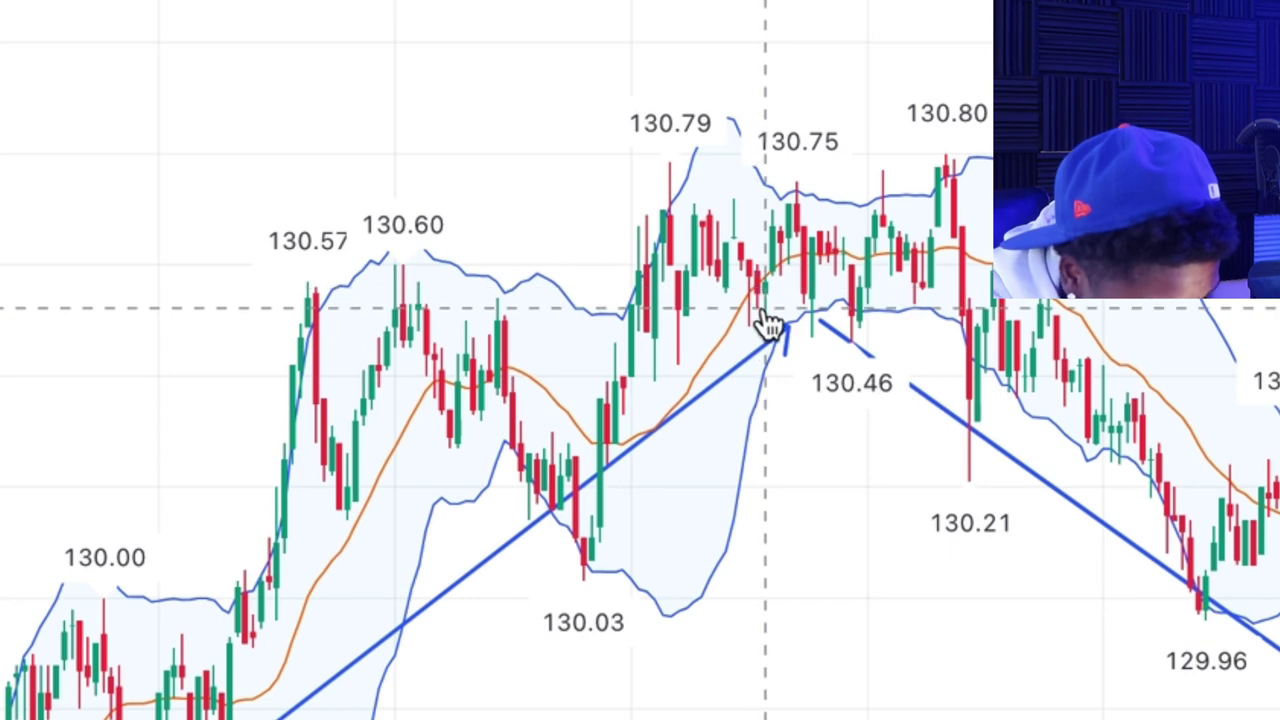
scroll(716, 295, "up", 1)
scroll(716, 295, "up", 1)
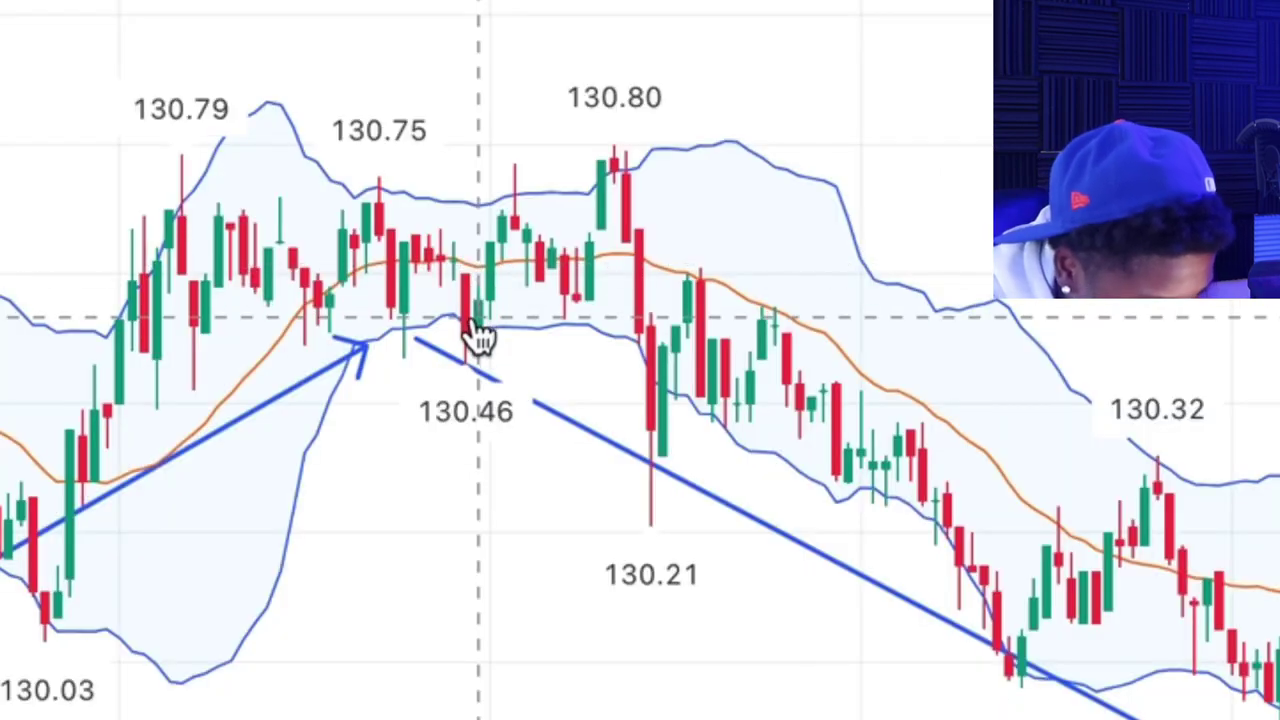
scroll(518, 302, "down", 1)
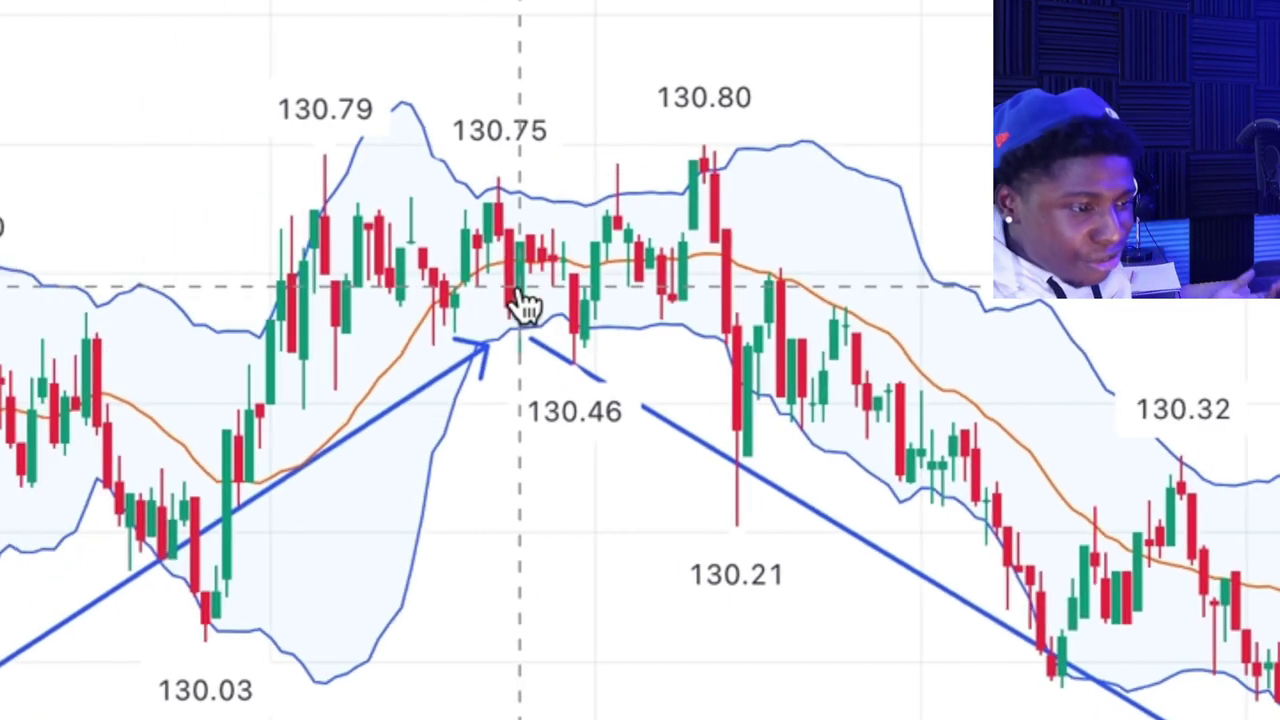
scroll(523, 305, "down", 4)
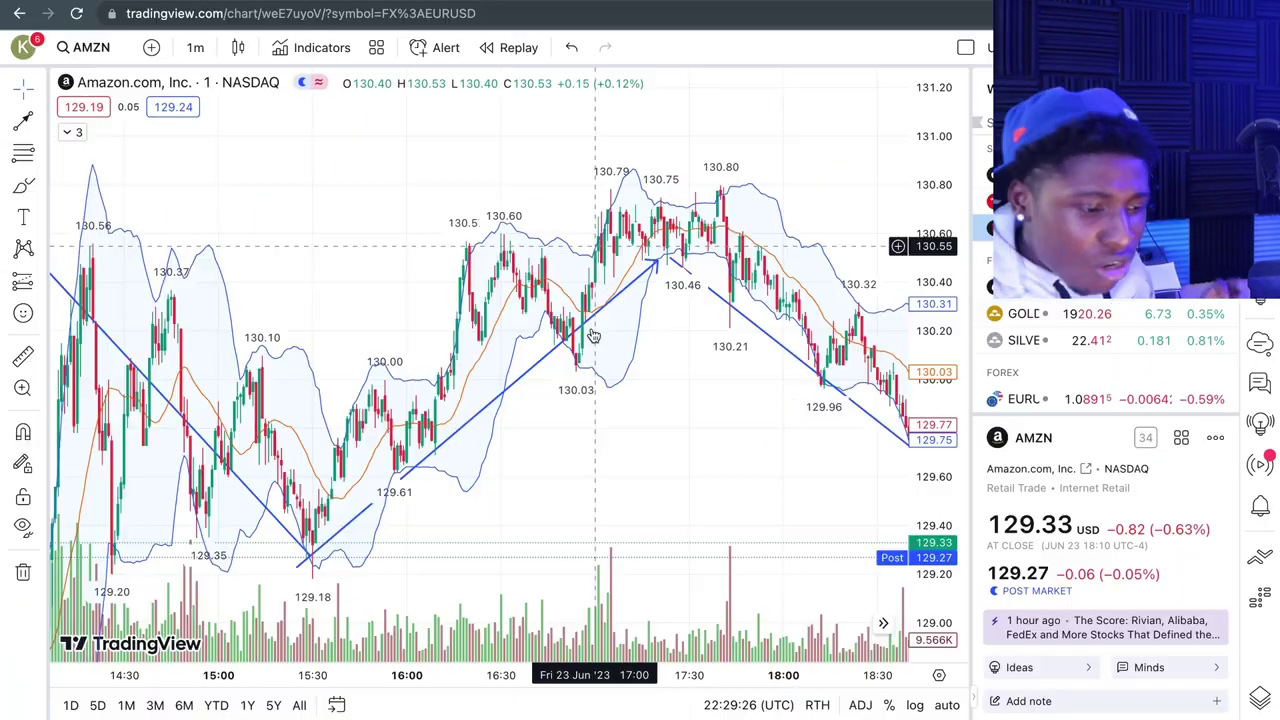
scroll(593, 350, "down", 1)
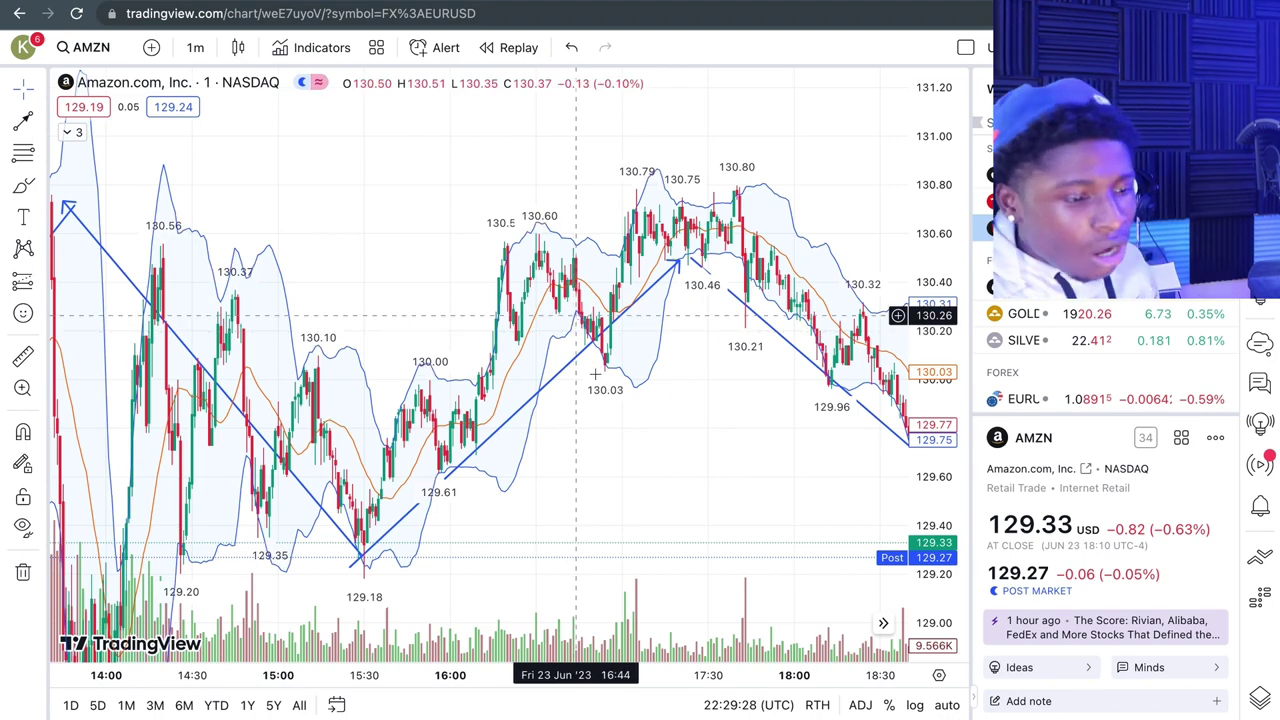
Step: Examine the full sequence of trend arrows across 22 and 23 June, down to the closing candles of the last decline
scroll(595, 375, "down", 3)
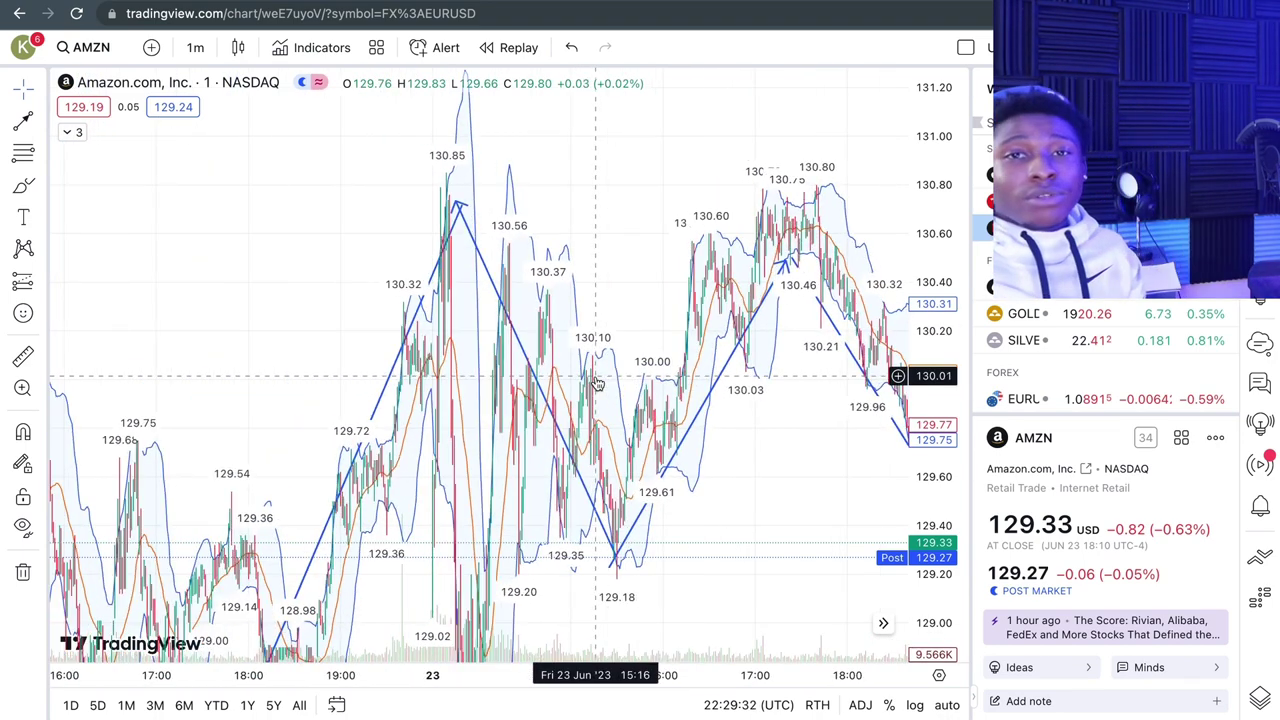
scroll(596, 384, "down", 4)
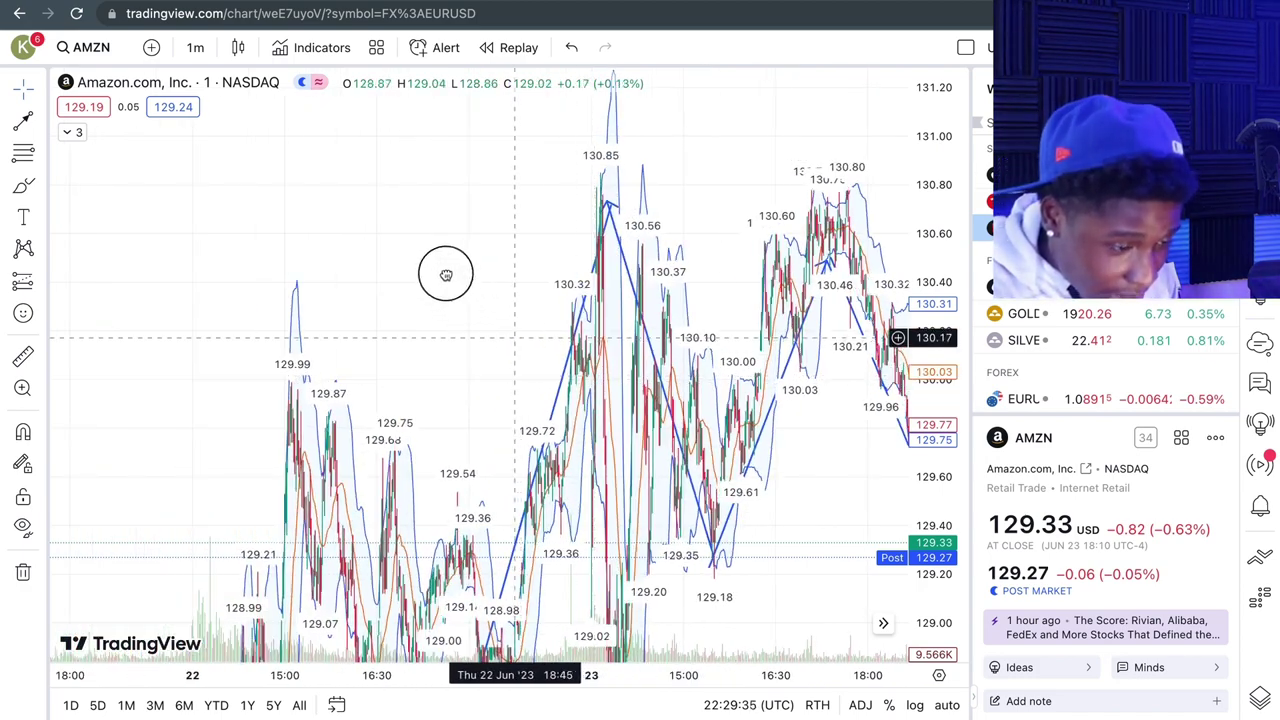
scroll(538, 472, "down", 4)
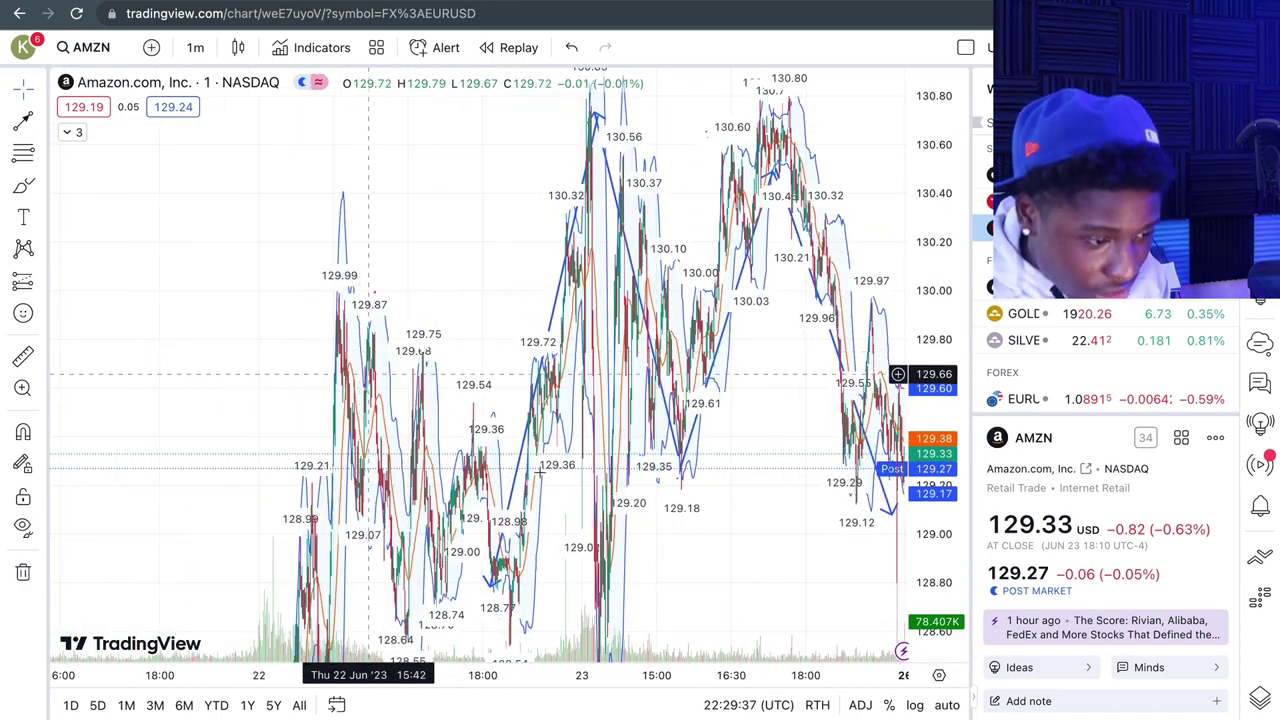
left_click_drag(594, 491, 522, 502)
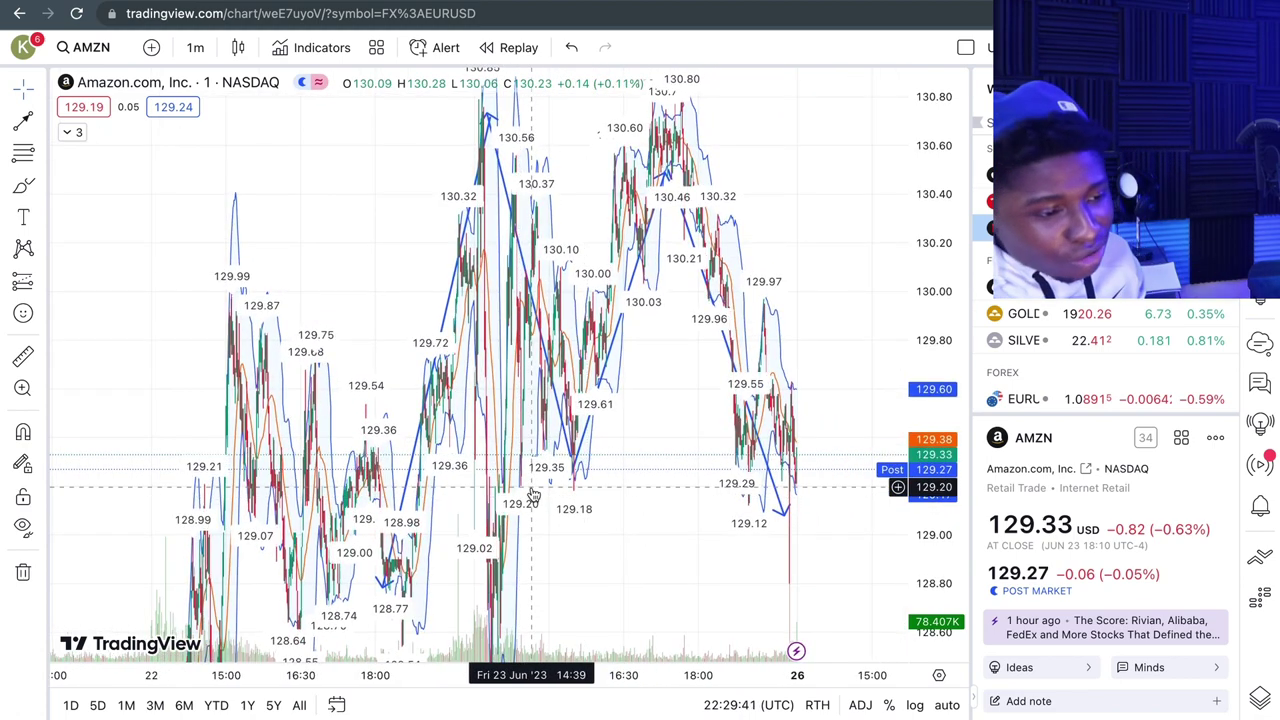
scroll(533, 495, "up", 2)
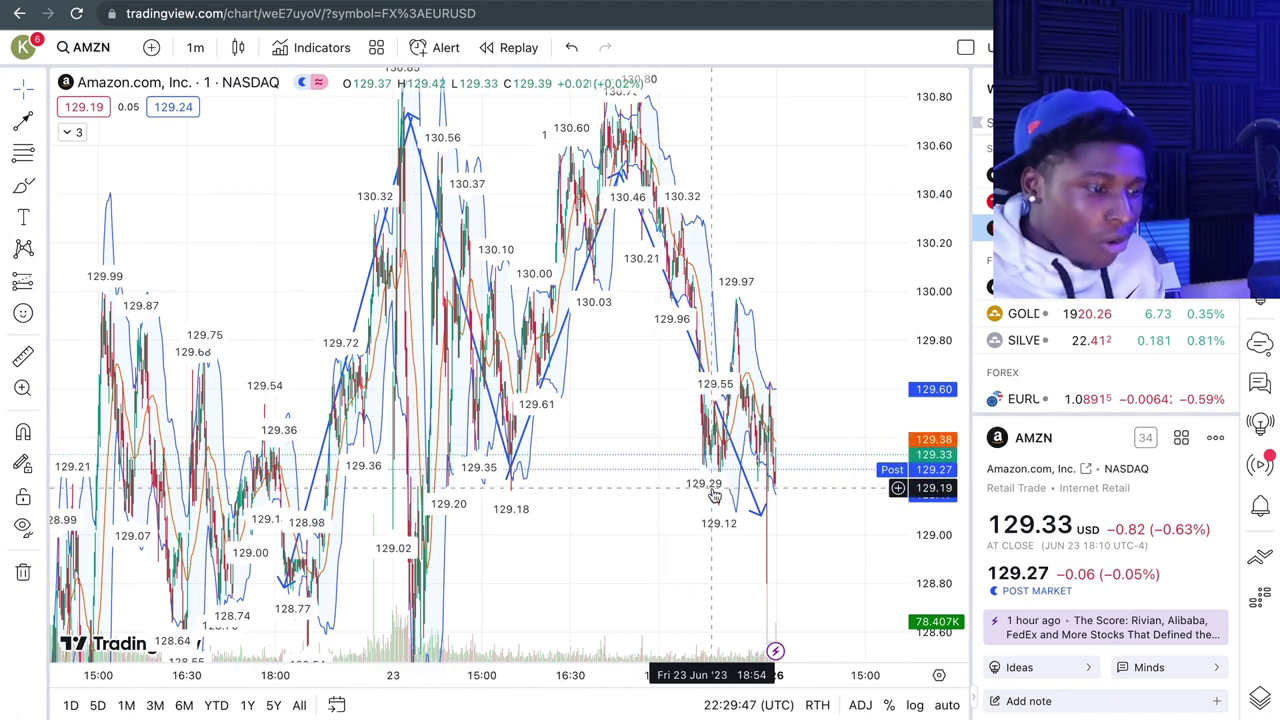
scroll(714, 492, "down", 3)
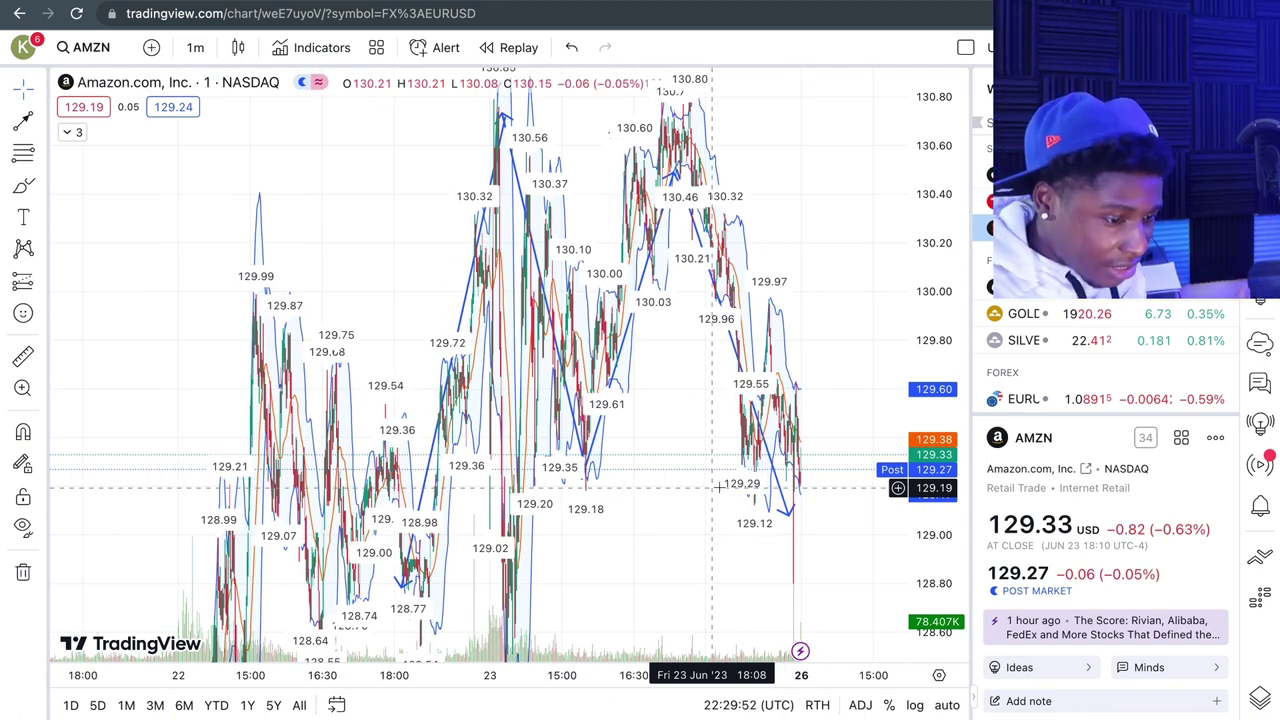
left_click_drag(800, 517, 701, 487)
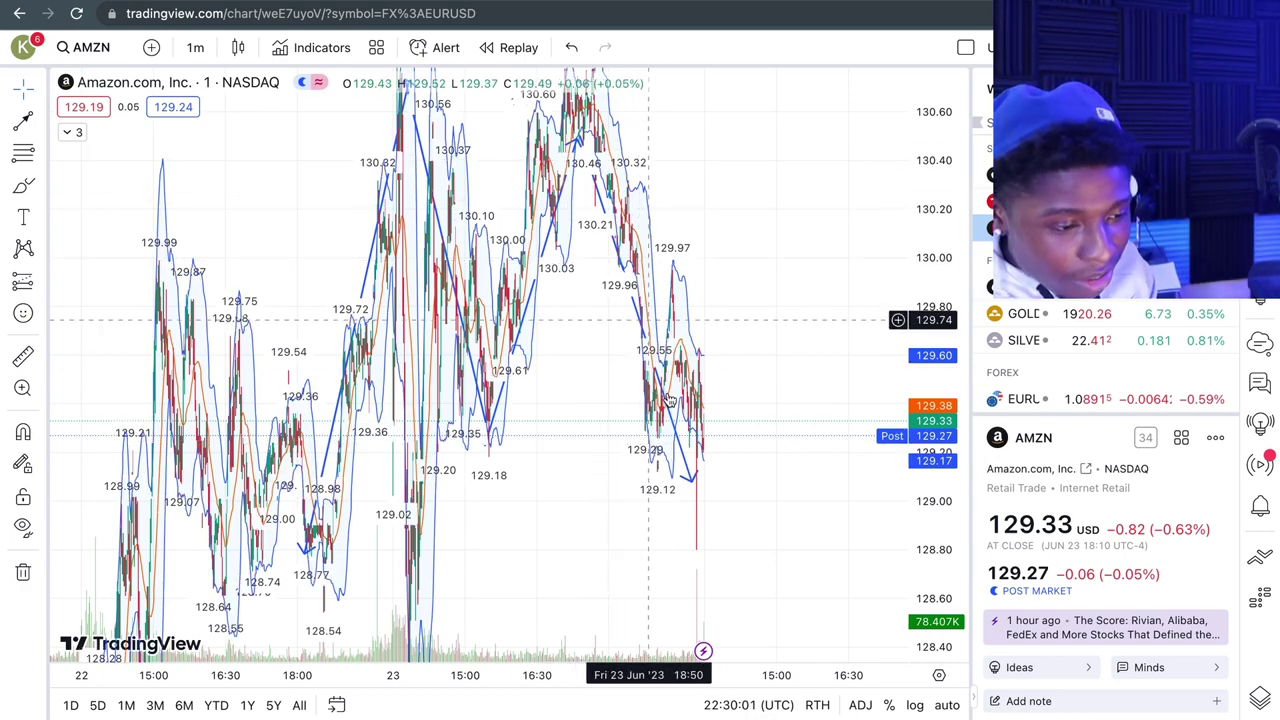
scroll(709, 457, "up", 2)
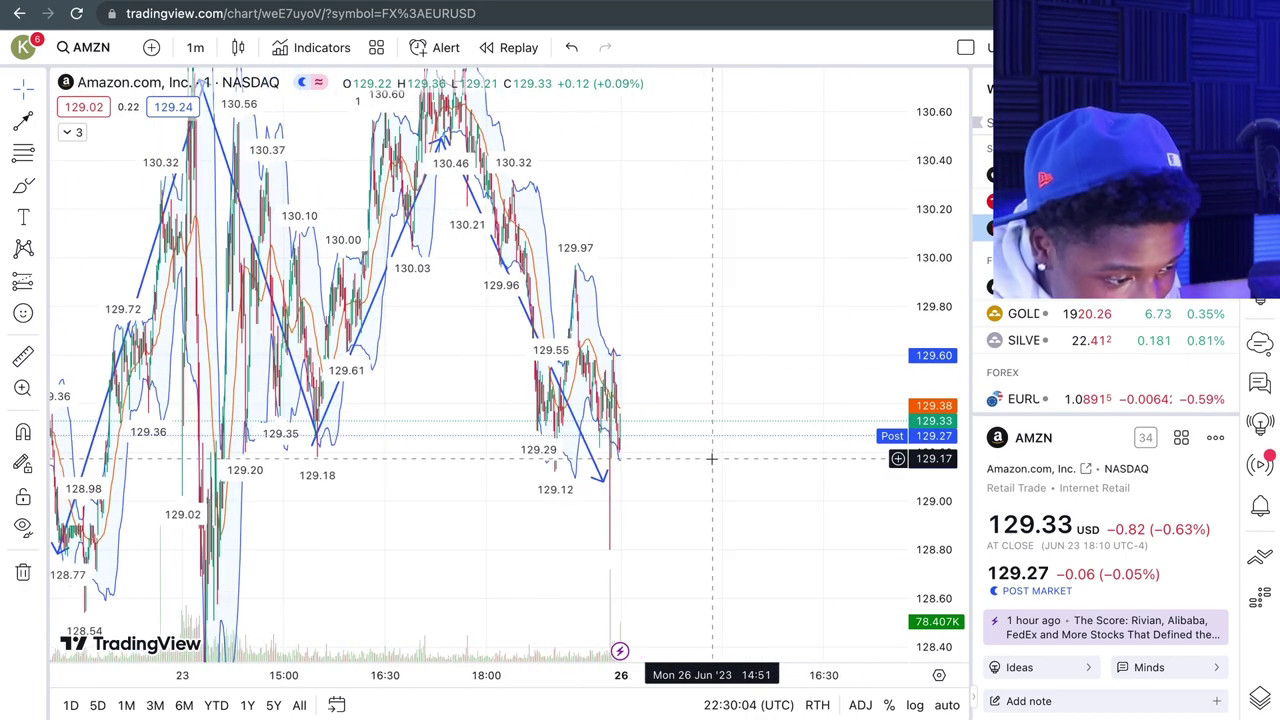
scroll(709, 457, "up", 2)
scroll(578, 464, "up", 3)
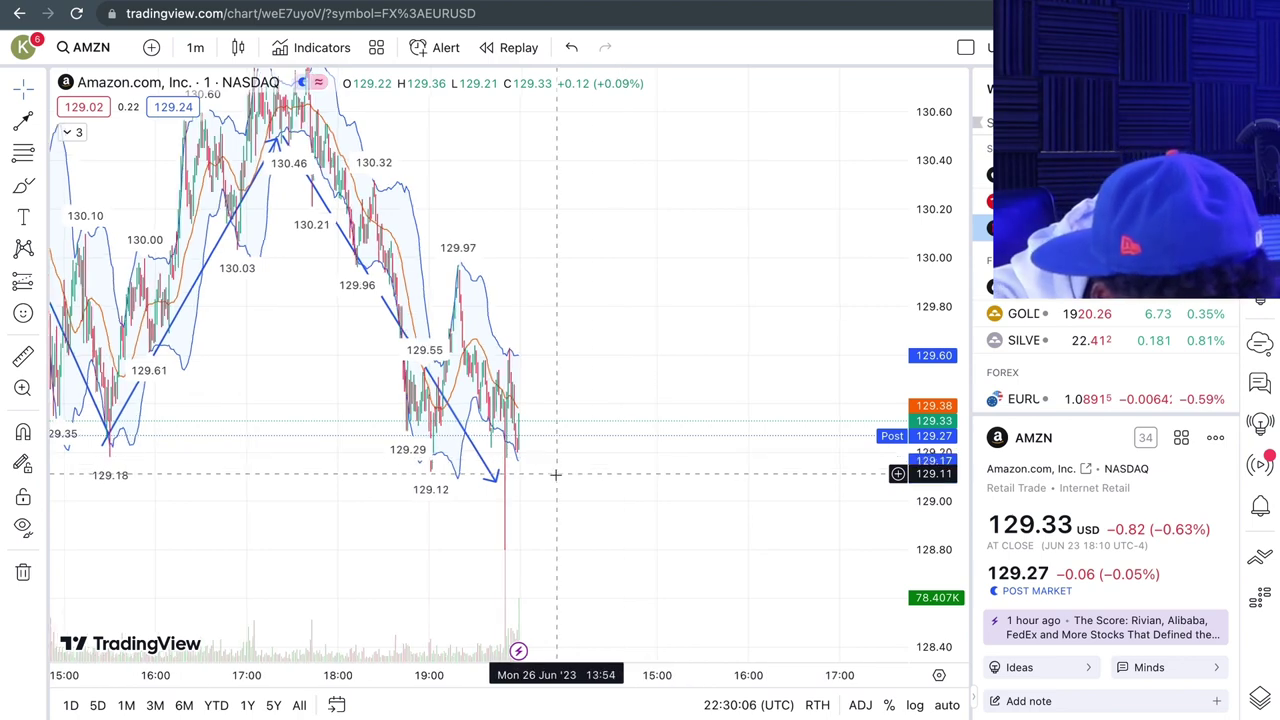
left_click_drag(386, 471, 438, 466)
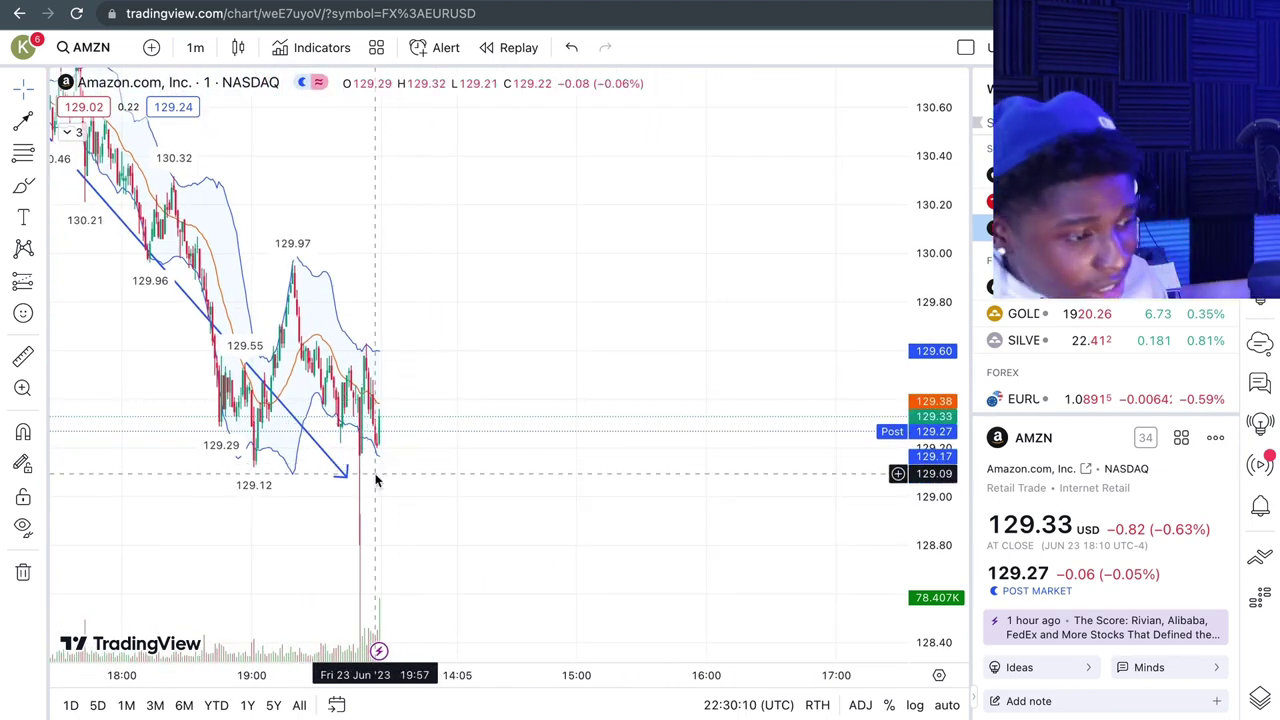
Step: Examine the marked trend legs across 22 and 23 June together with the earlier, unmarked highs and lows before them
scroll(375, 480, "left", 5)
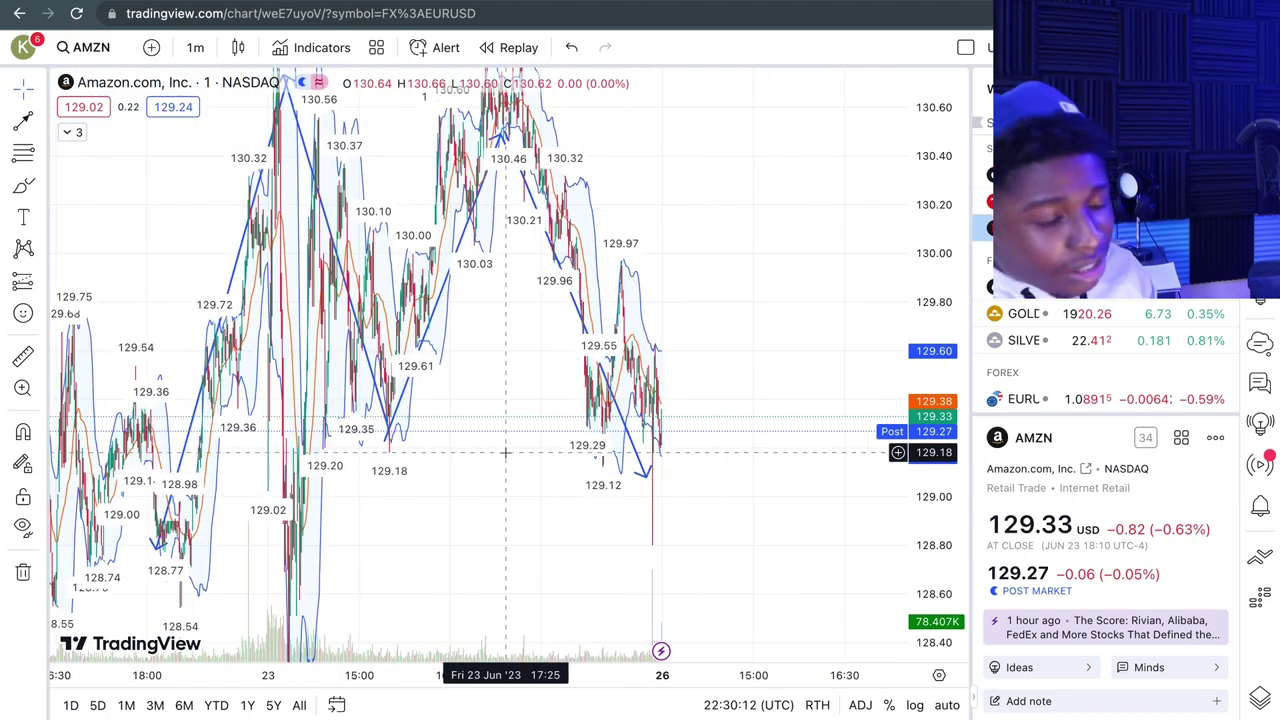
scroll(505, 453, "left", 3)
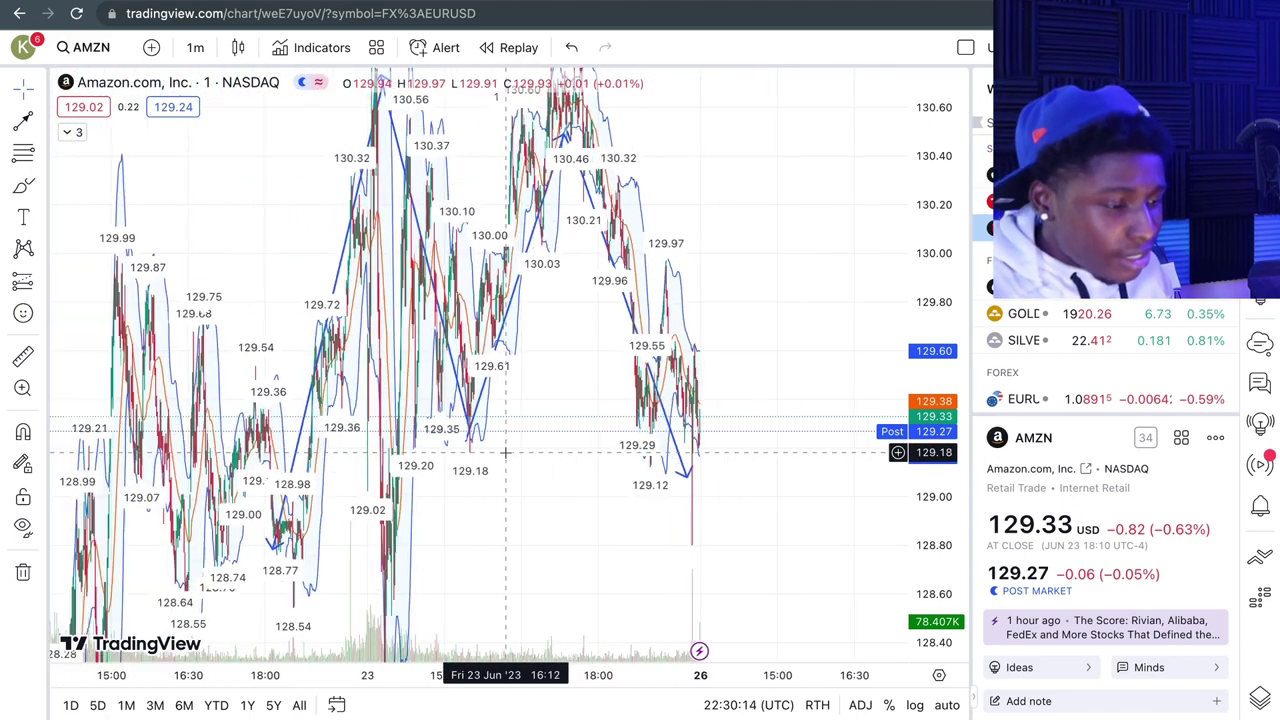
left_click_drag(526, 483, 540, 532)
scroll(645, 455, "down", 2)
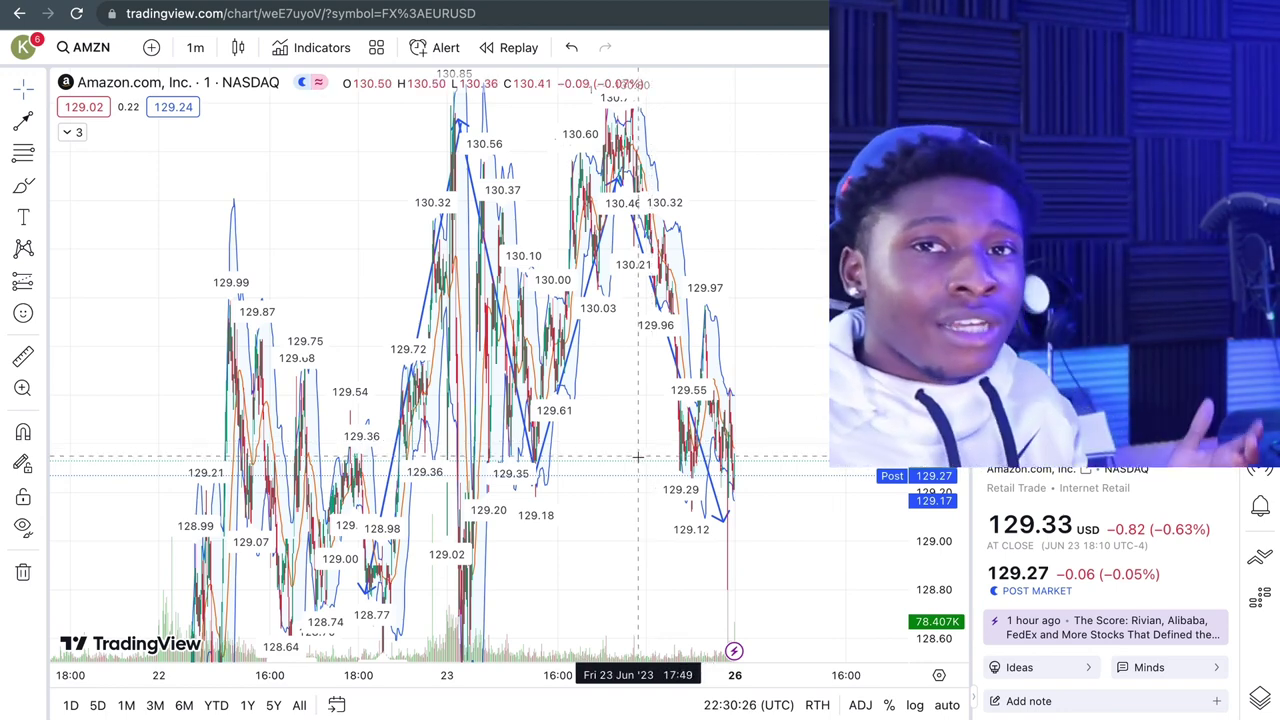
scroll(637, 456, "down", 2)
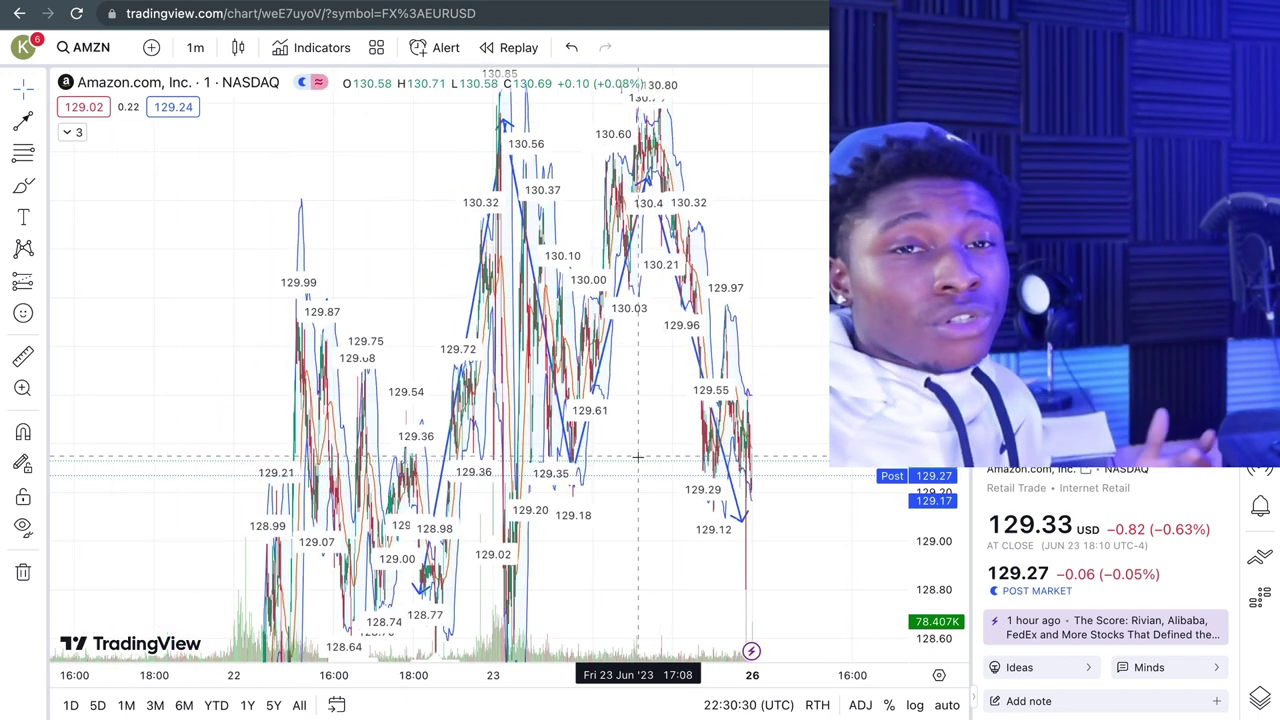
Step: Switch to Pocket Option's Amazon OTC chart and review the input settings of the OsMA indicator
left_click(527, 2)
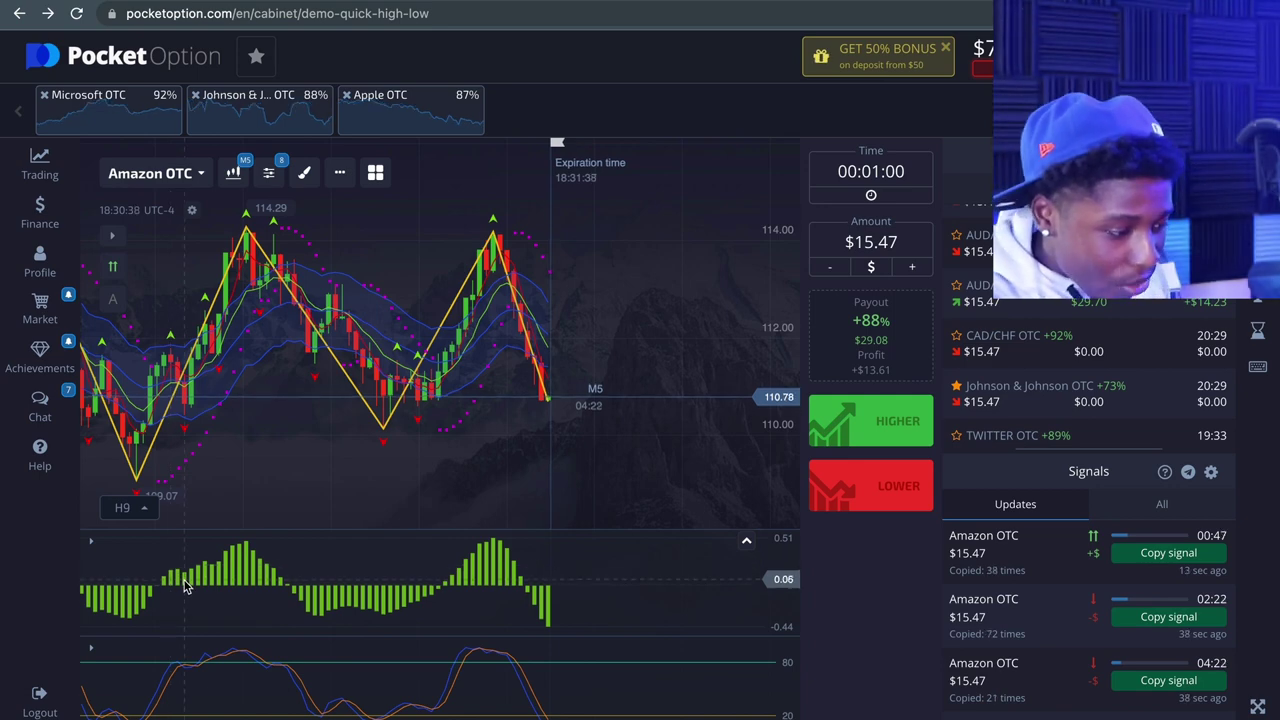
left_click(92, 542)
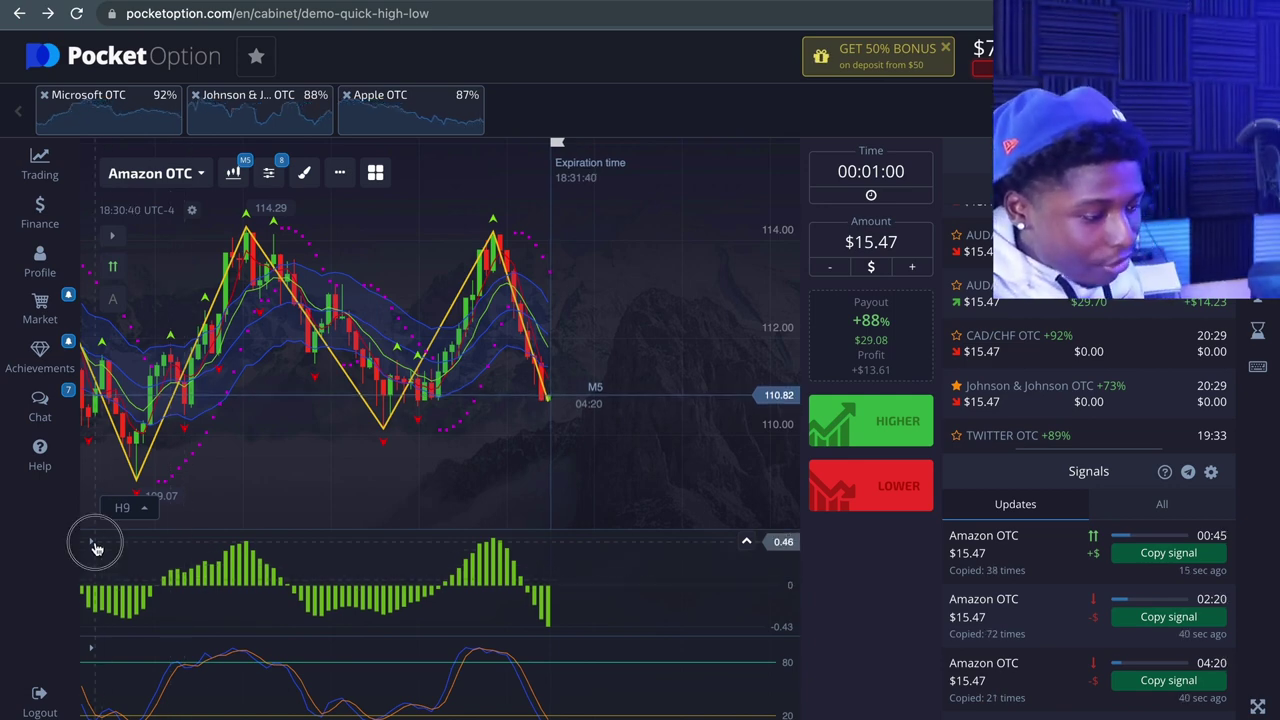
left_click(192, 542)
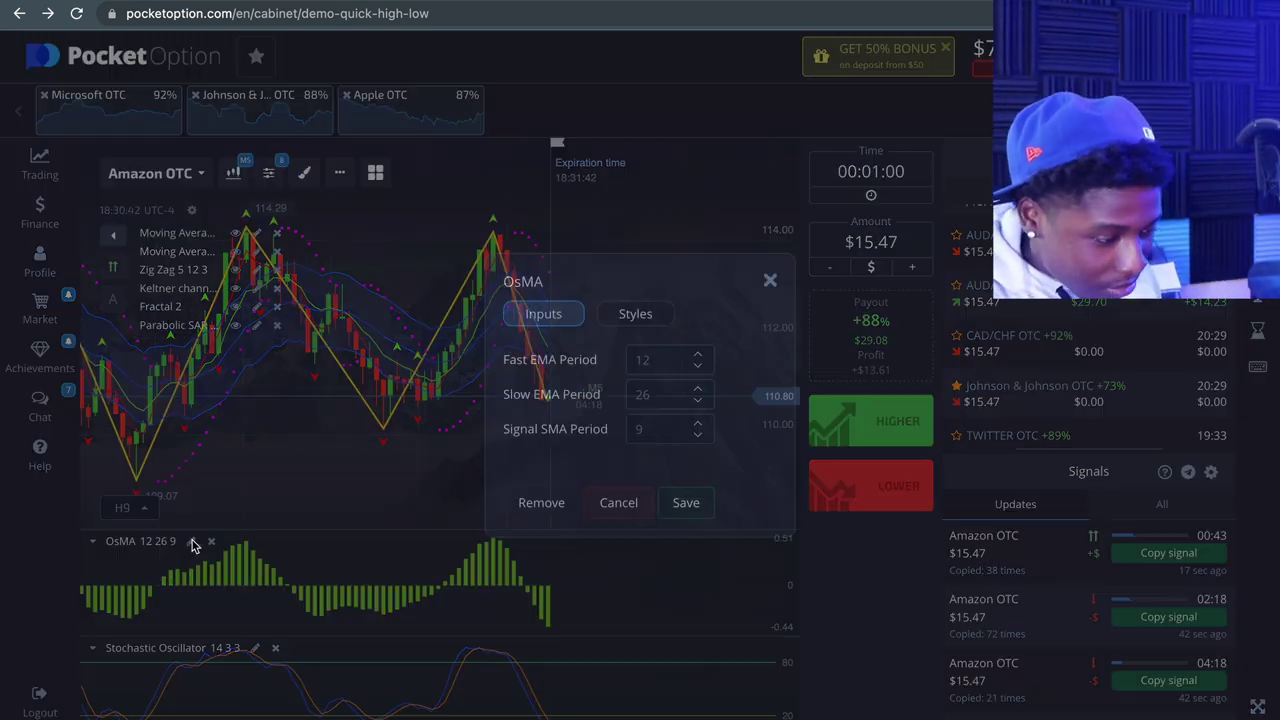
left_click(770, 283)
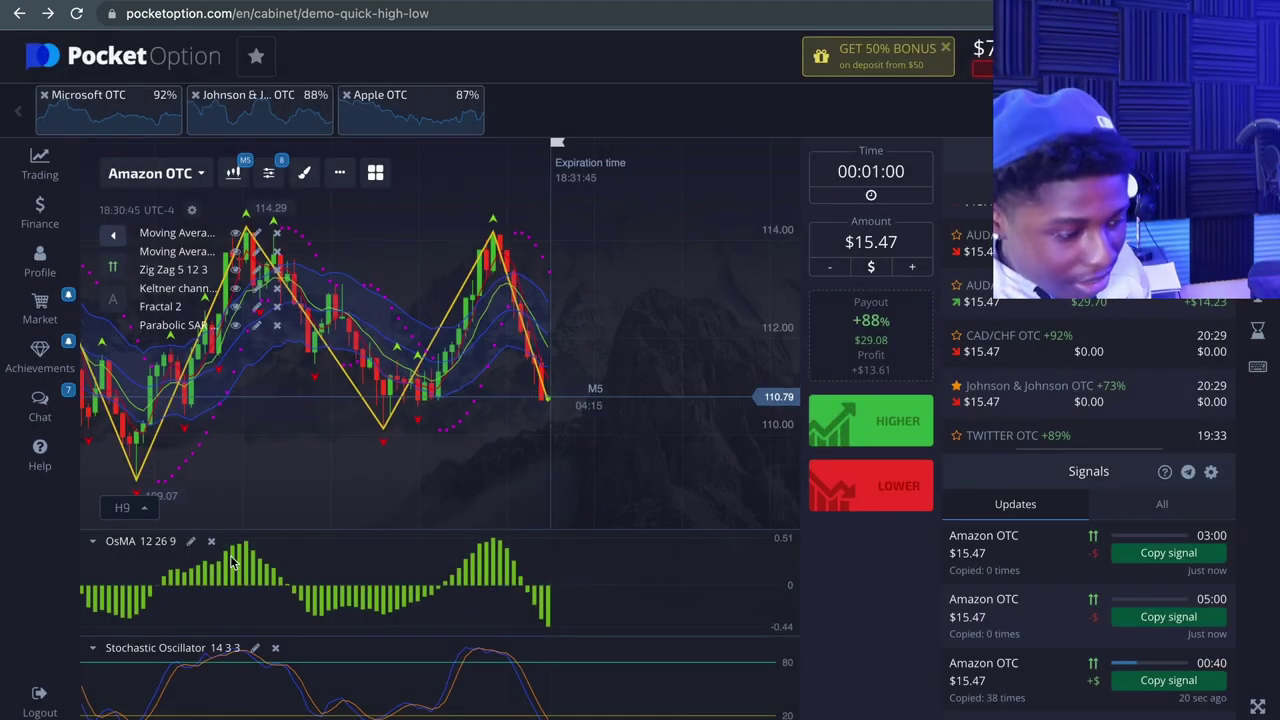
Step: Review the input settings of the Stochastic Oscillator, leaving its periods and moving average type as they are
left_click(92, 657)
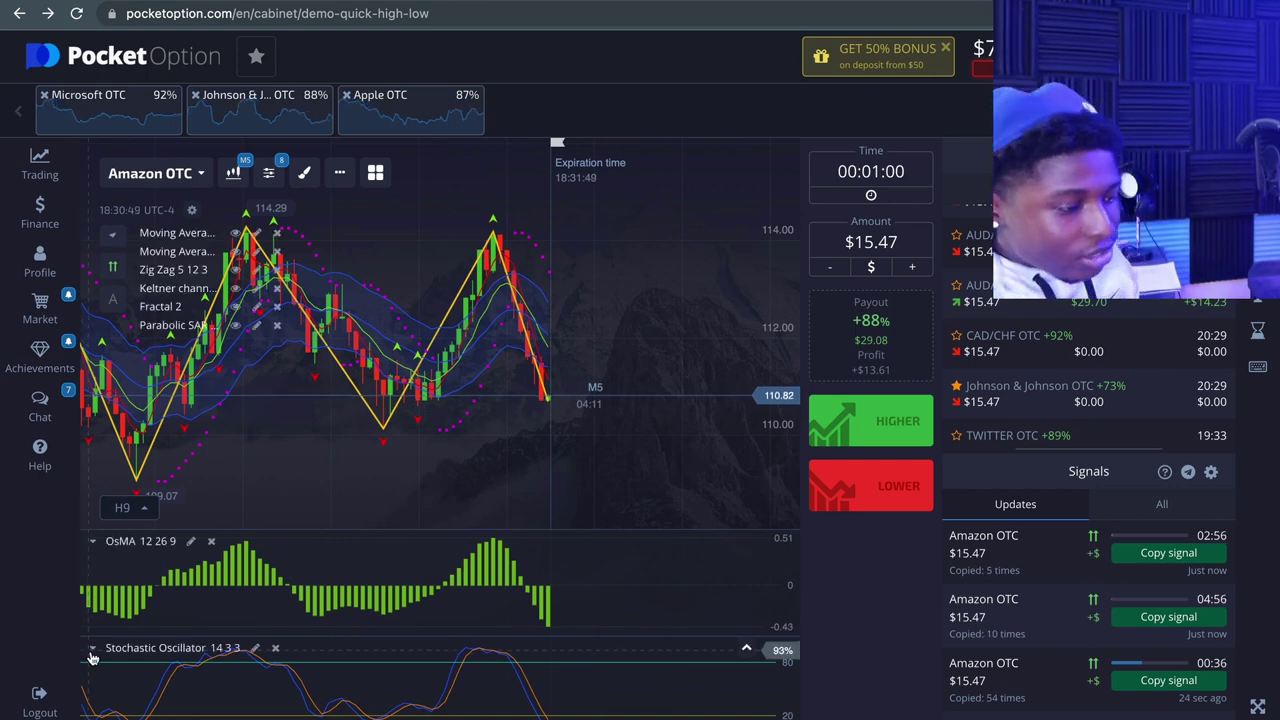
left_click(254, 652)
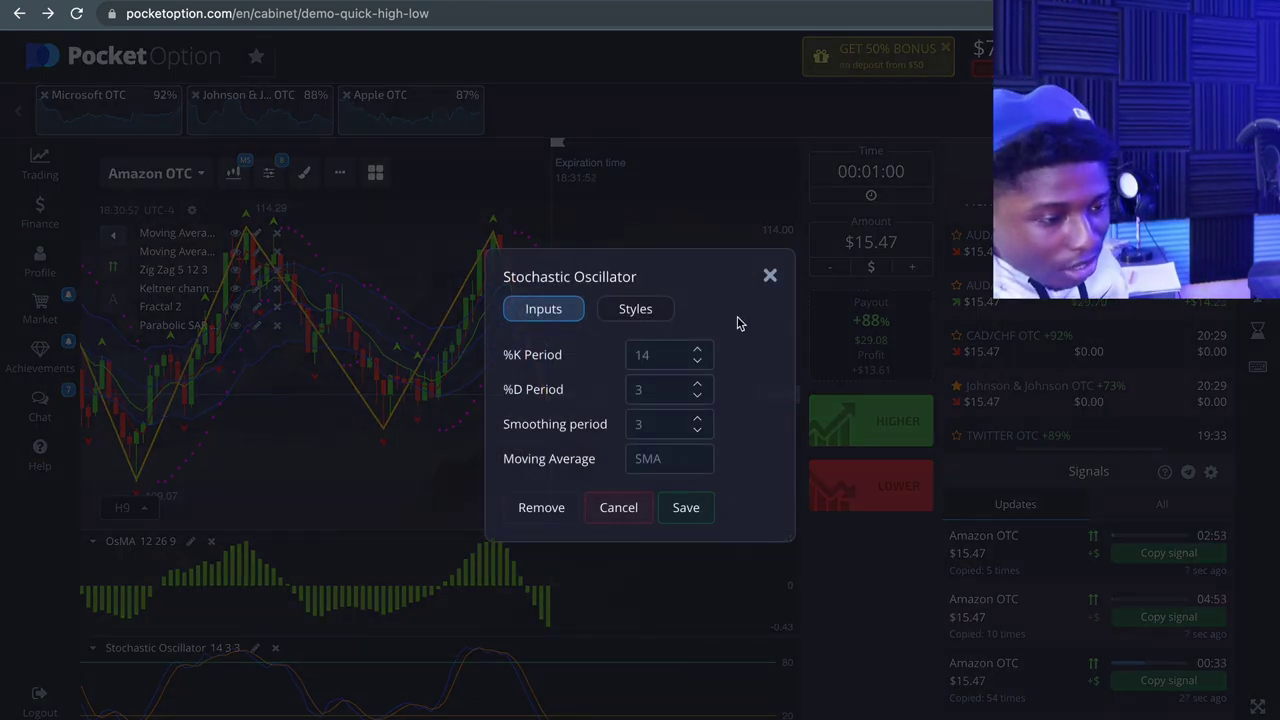
left_click(770, 276)
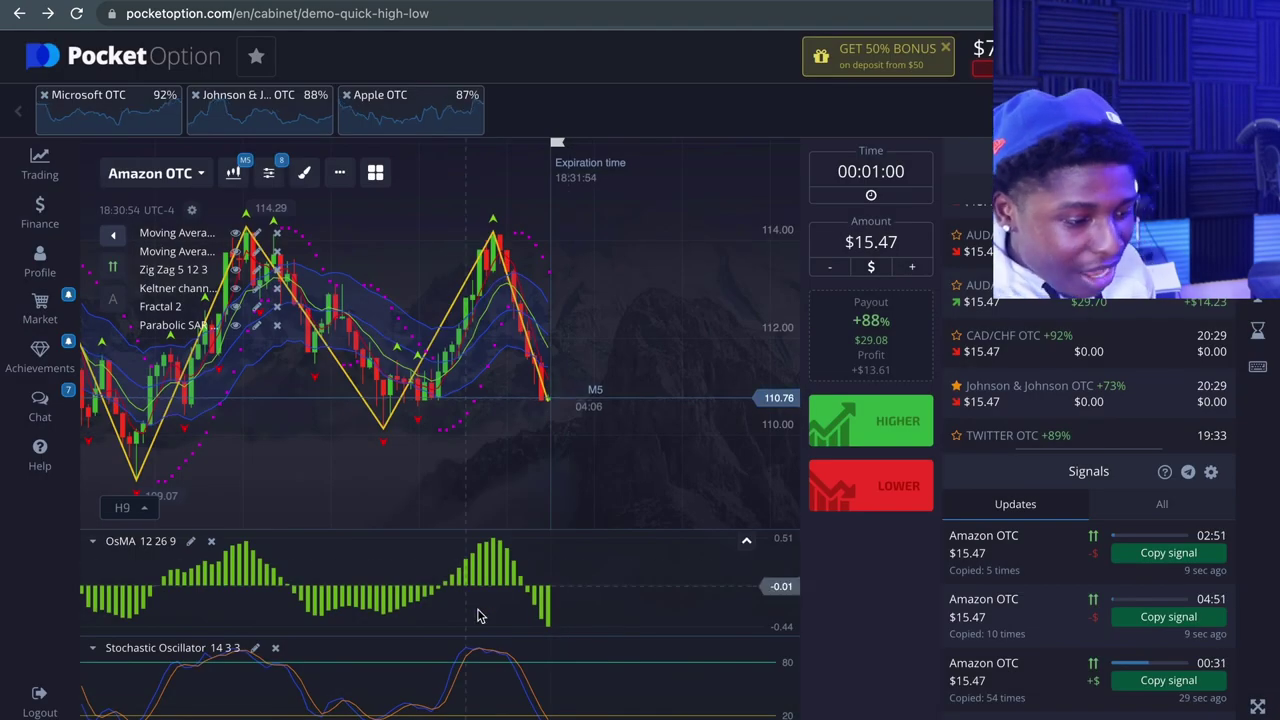
Step: Set the trade duration for Amazon OTC to 3 minutes
scroll(478, 617, "down", 2)
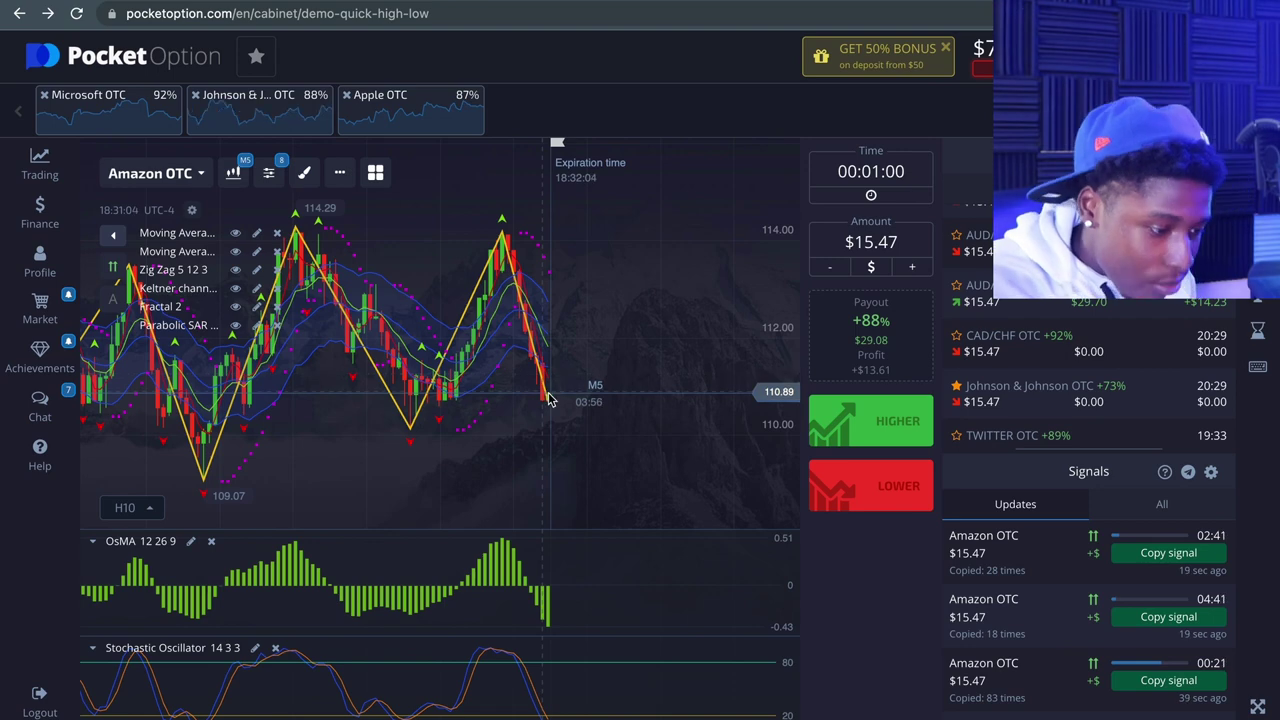
scroll(548, 398, "down", 1)
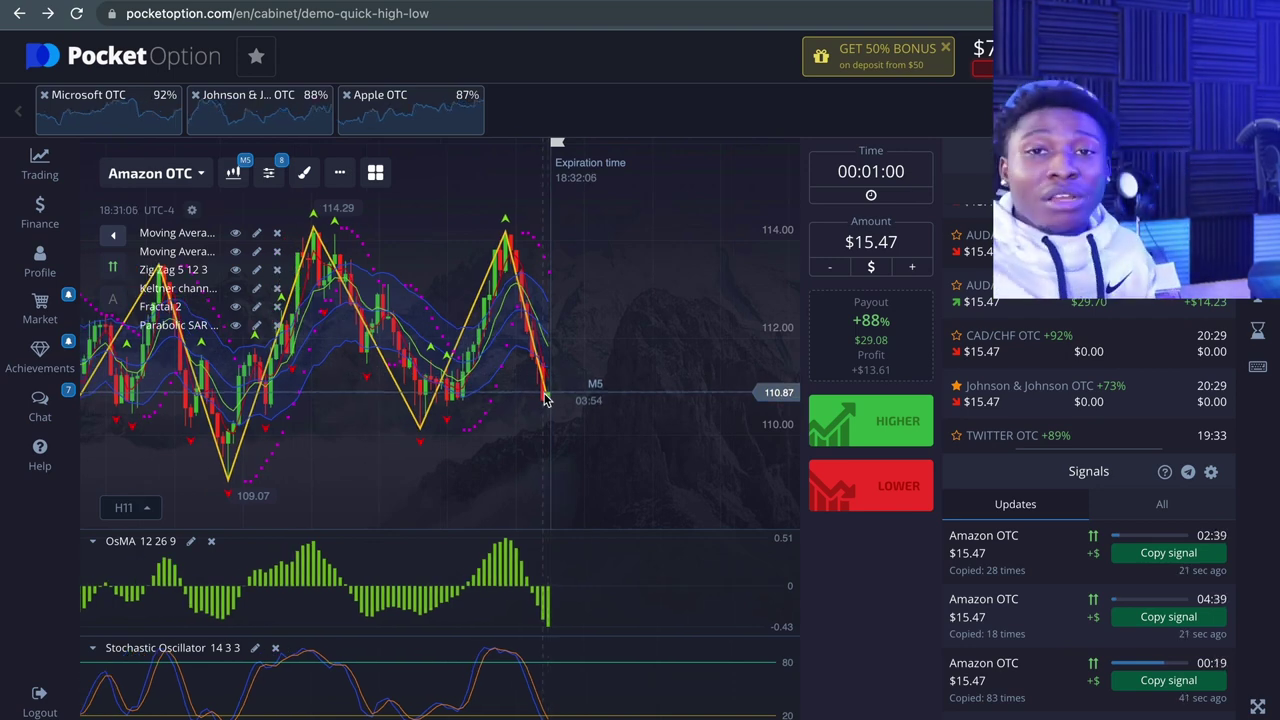
left_click(862, 174)
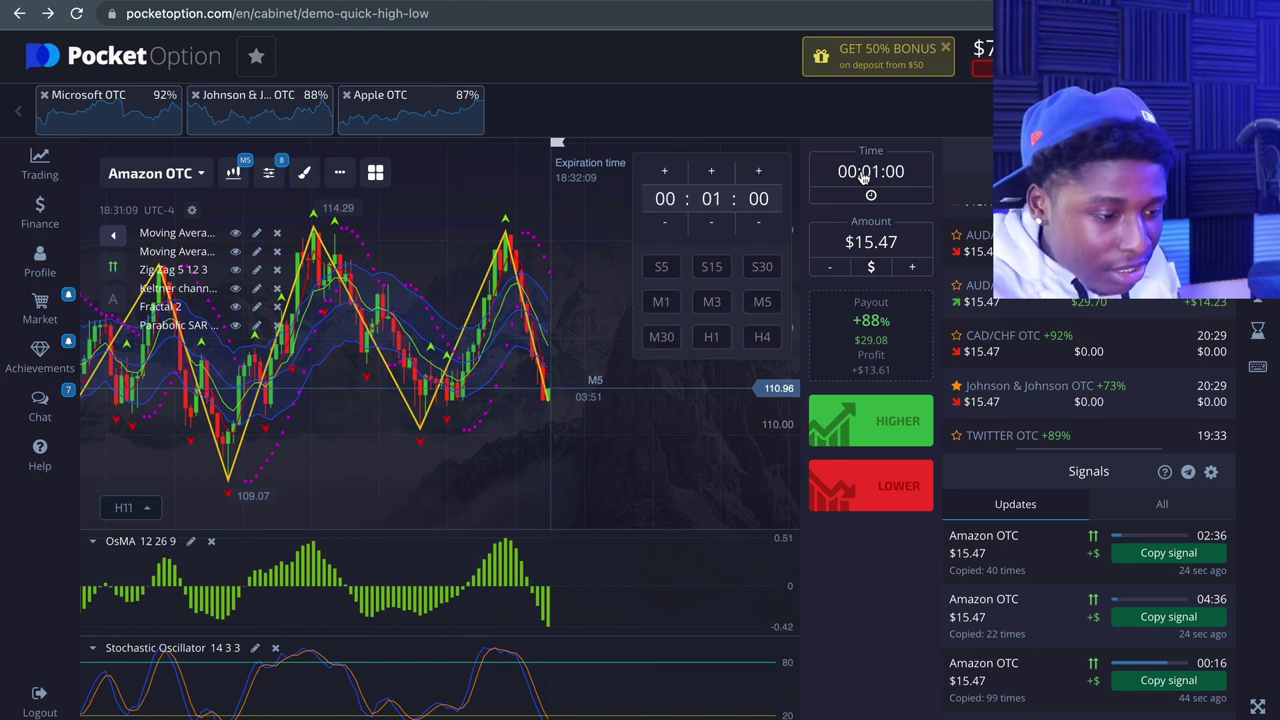
left_click(662, 267)
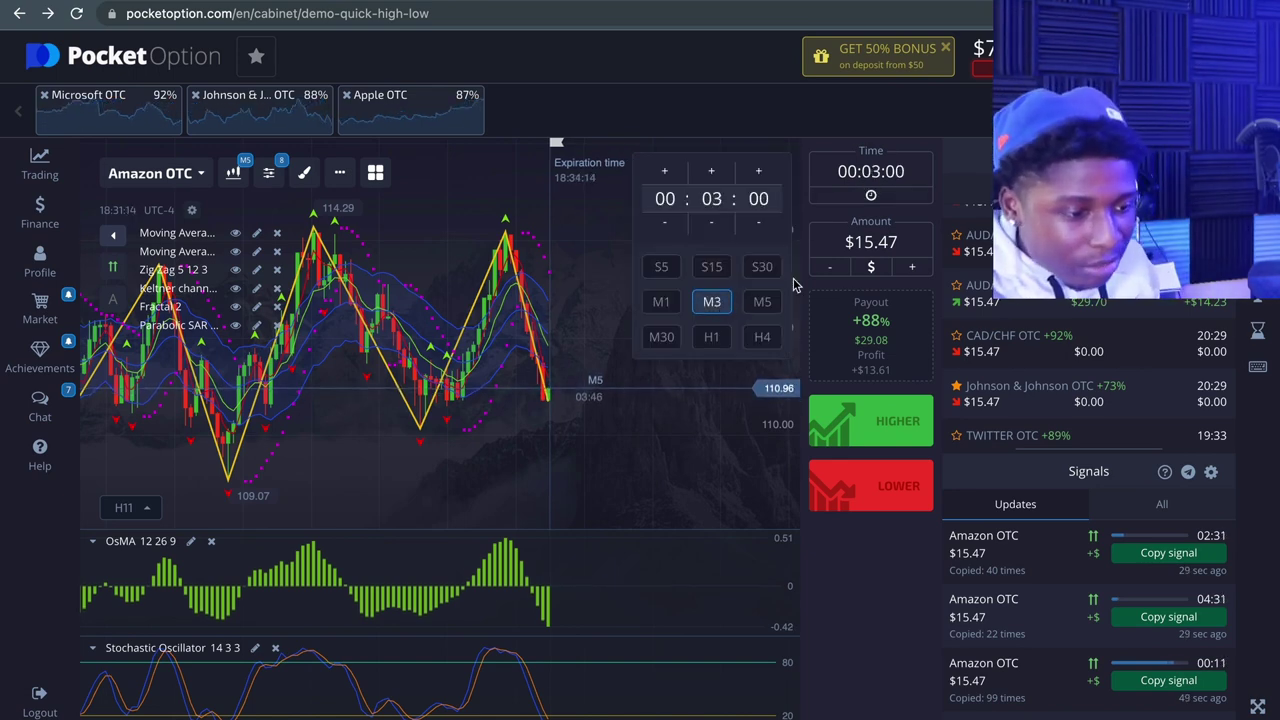
Step: Try a fixed clock expiration time for the trade, then return to the countdown duration
left_click(884, 201)
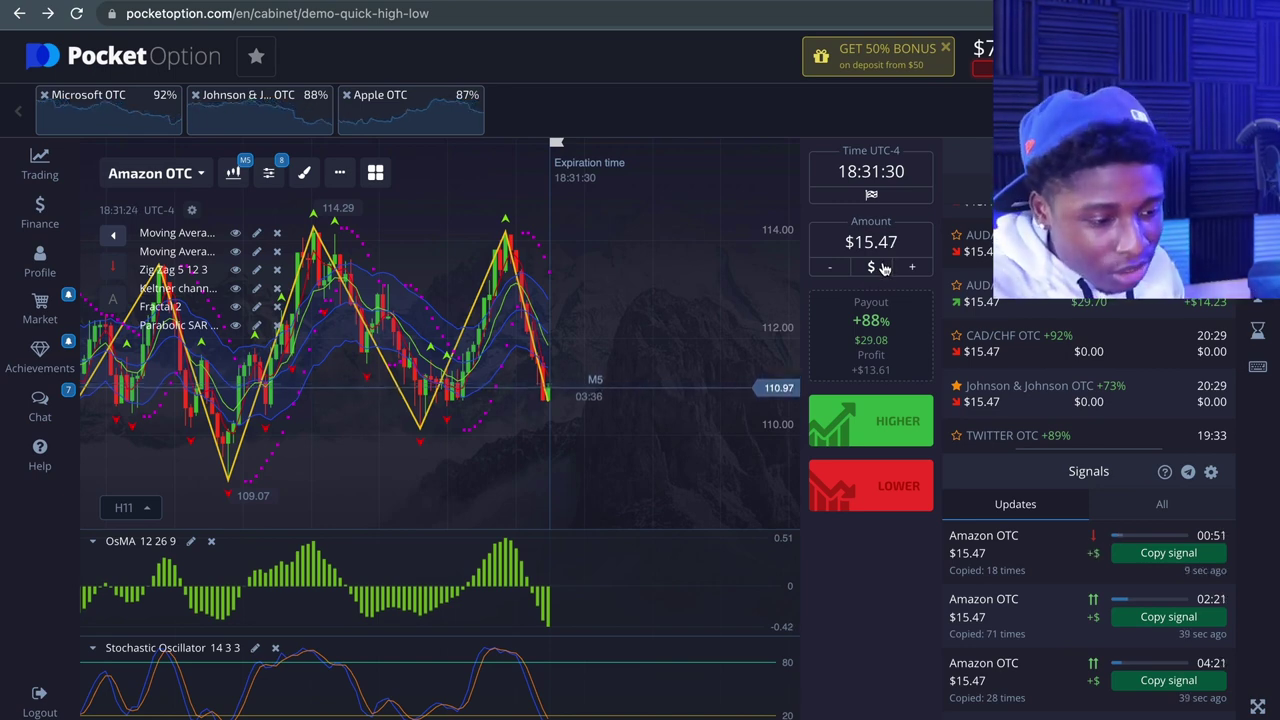
left_click(880, 178)
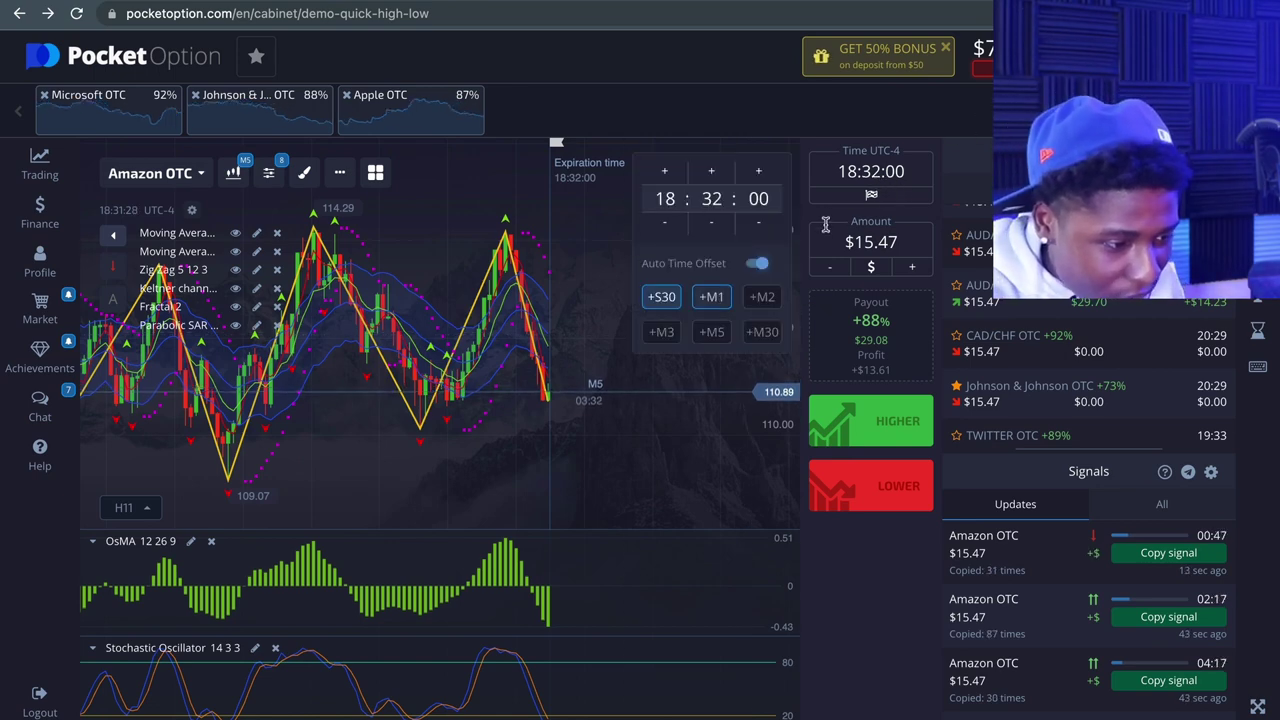
left_click(866, 194)
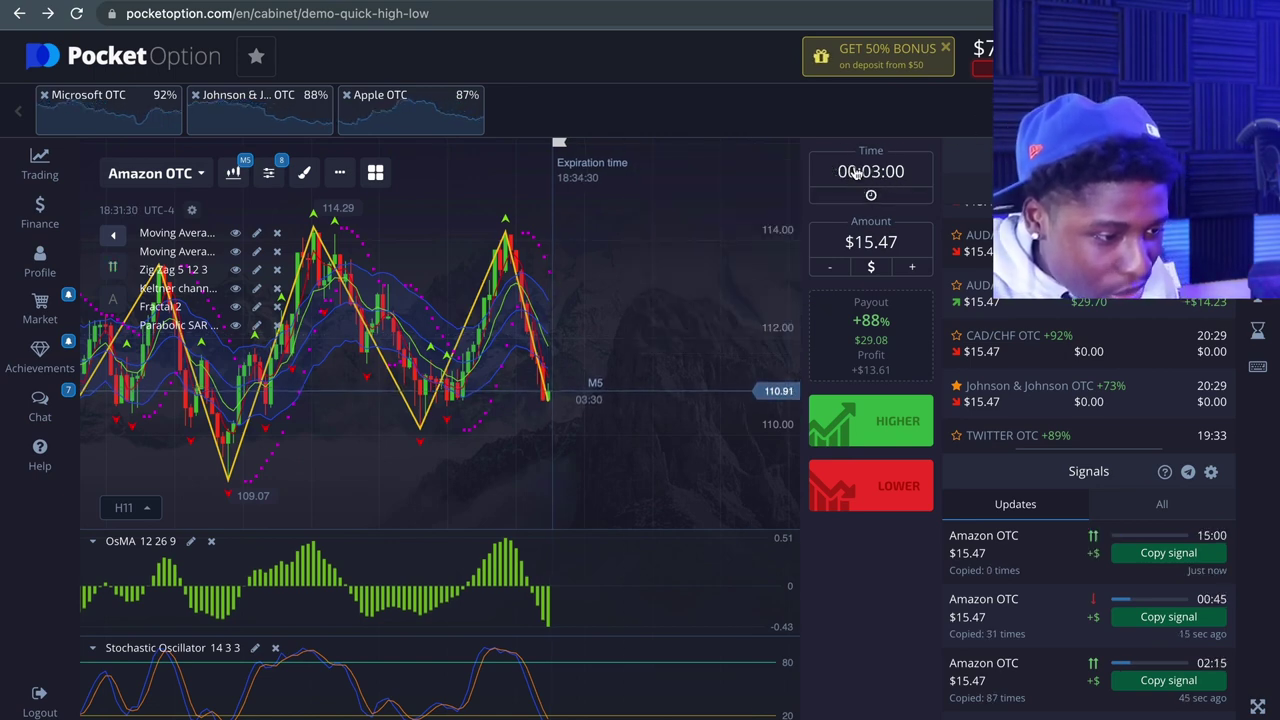
Step: Set the trade duration to 5 seconds and the chart's candle time frame to S30
left_click(857, 173)
left_click(658, 268)
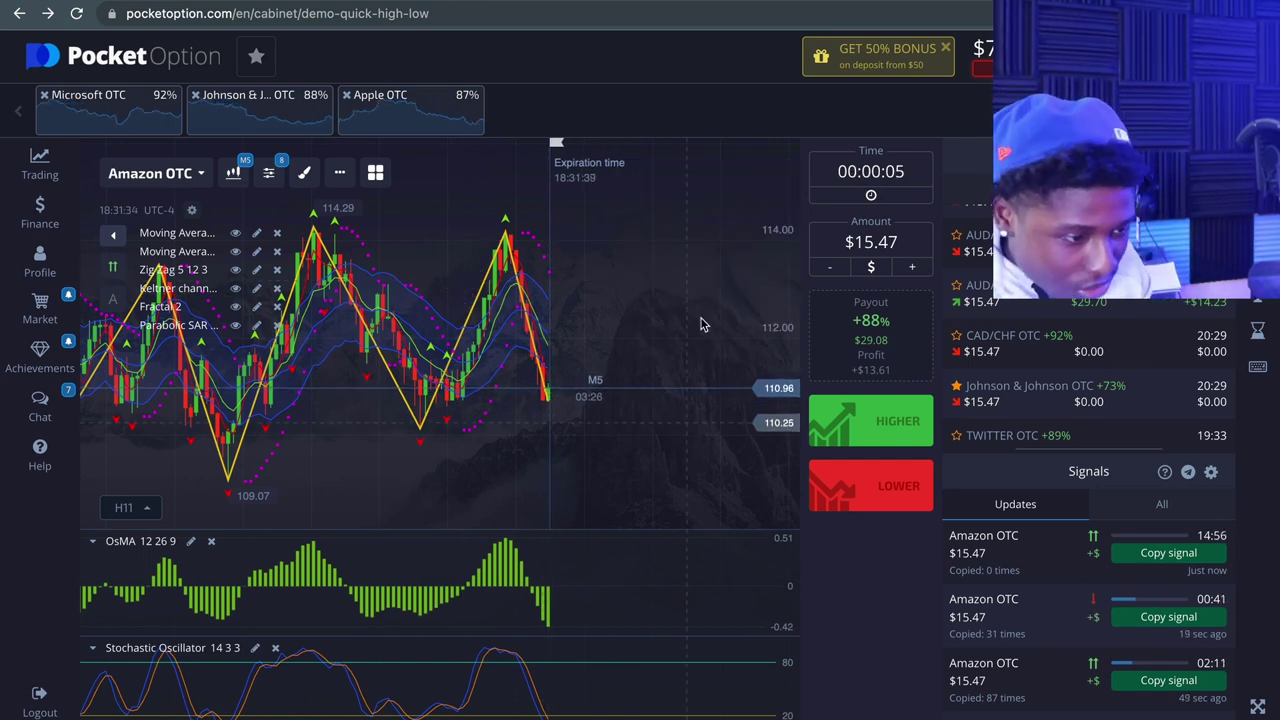
left_click(236, 175)
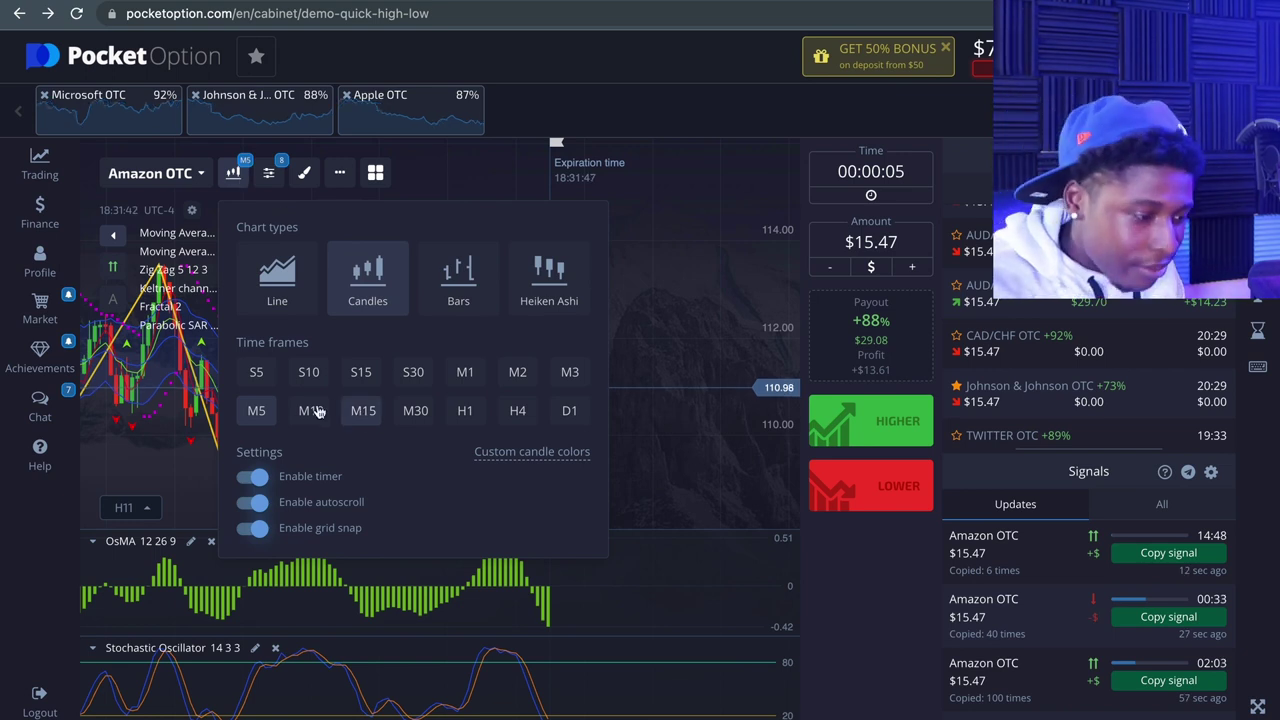
left_click(410, 374)
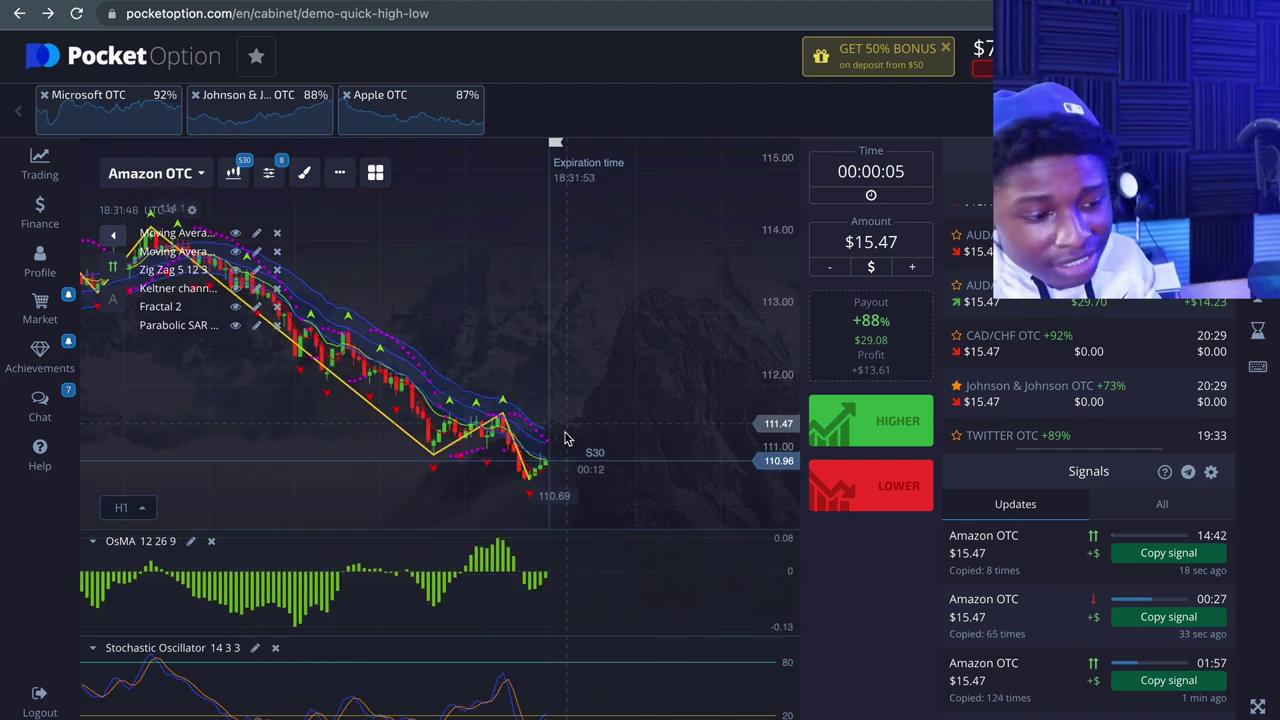
Step: Place a 5-second Lower trade on Amazon OTC for $15.47, followed by a Higher trade for the same amount
scroll(548, 458, "up", 3)
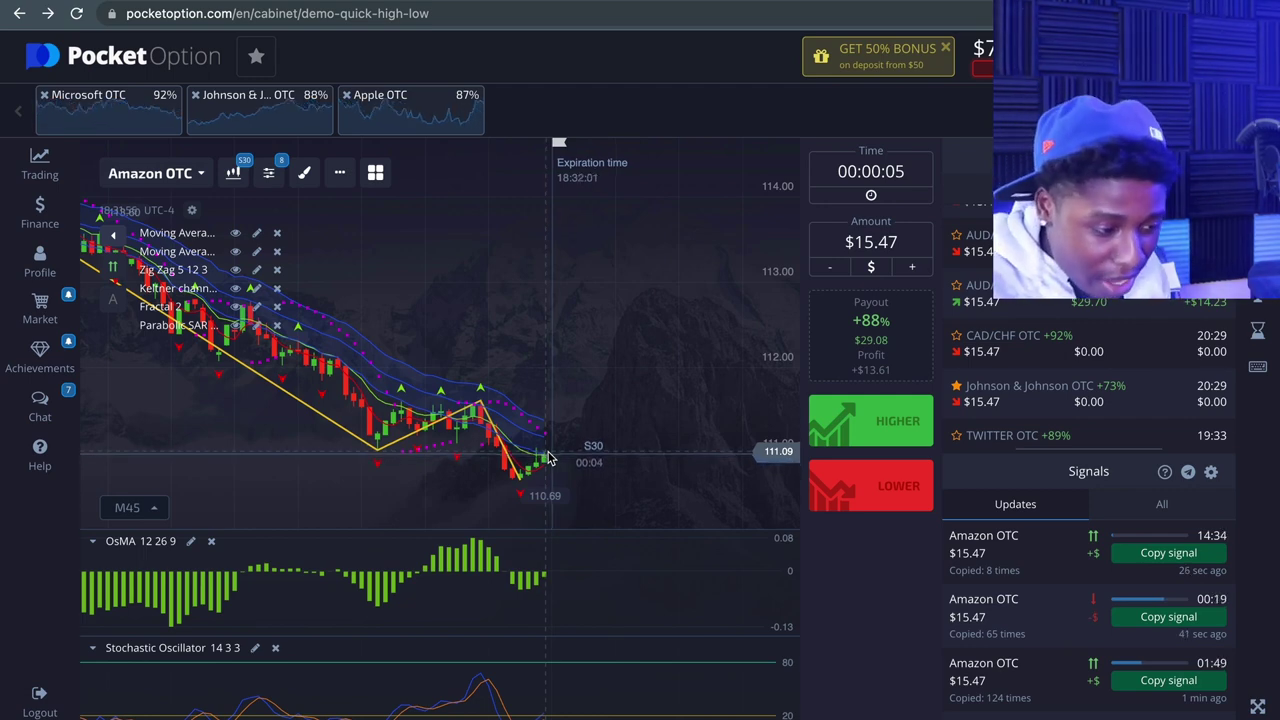
scroll(545, 470, "down", 2)
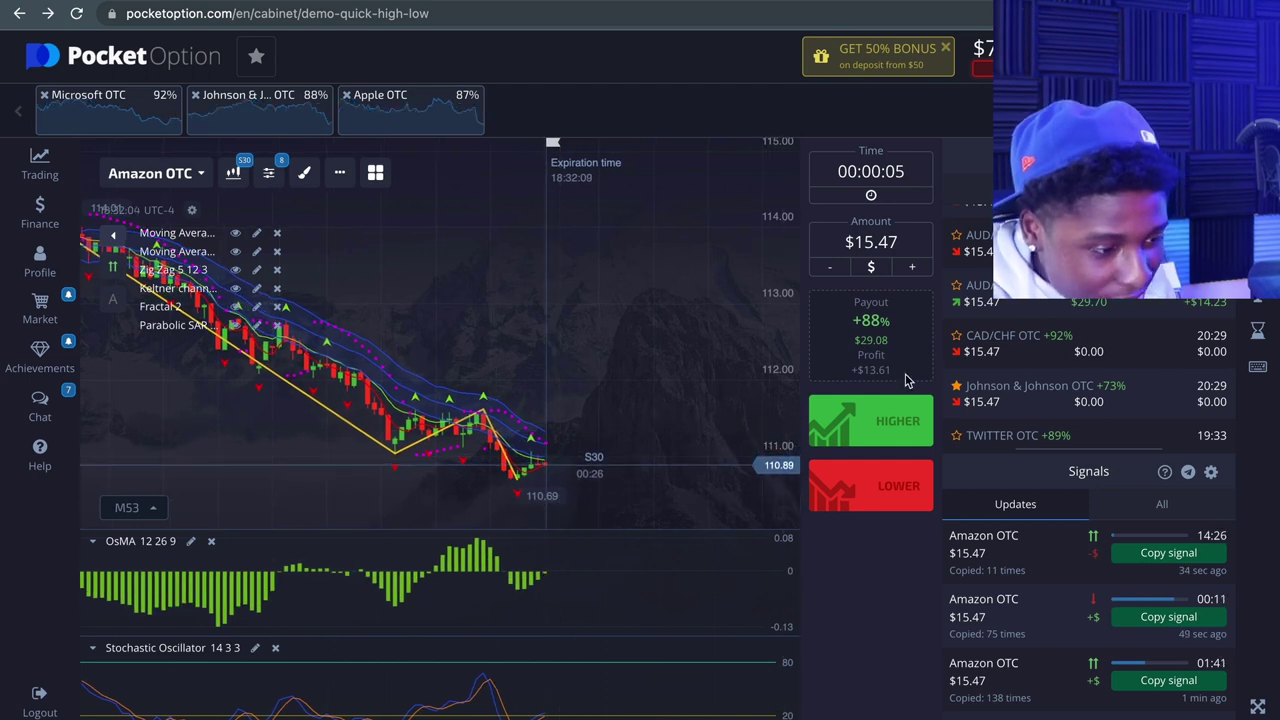
left_click(877, 482)
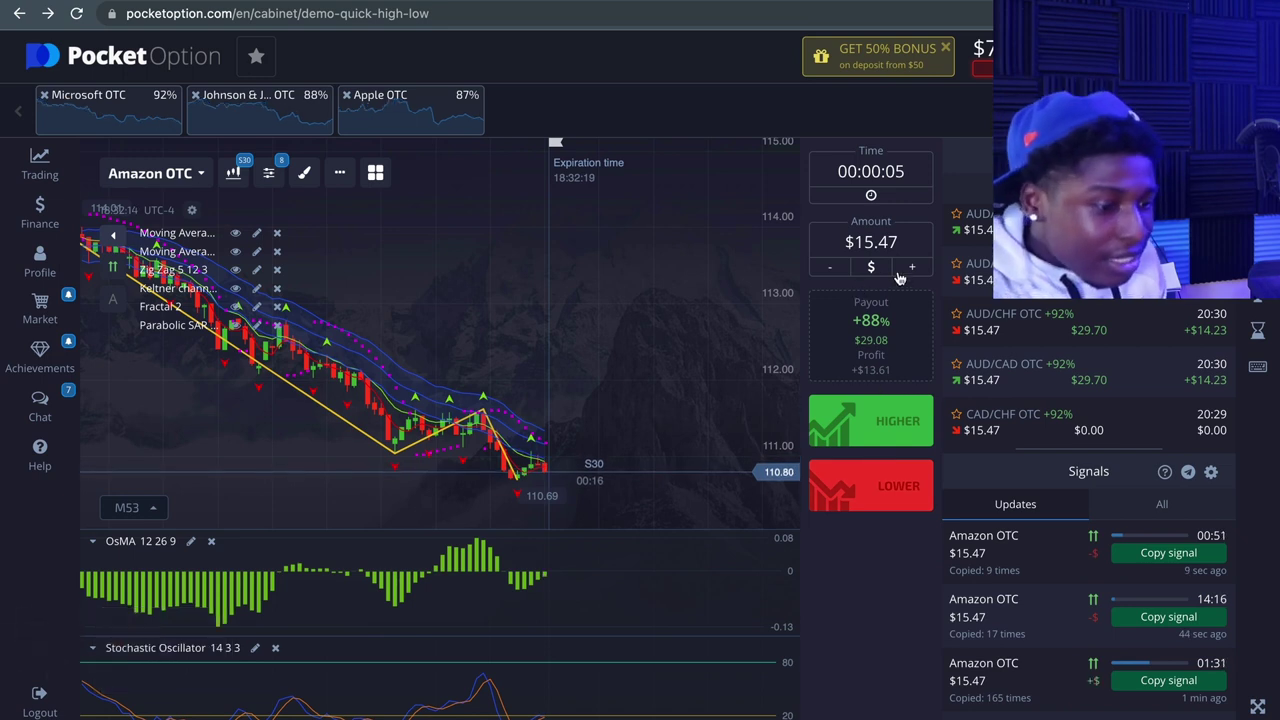
left_click(866, 420)
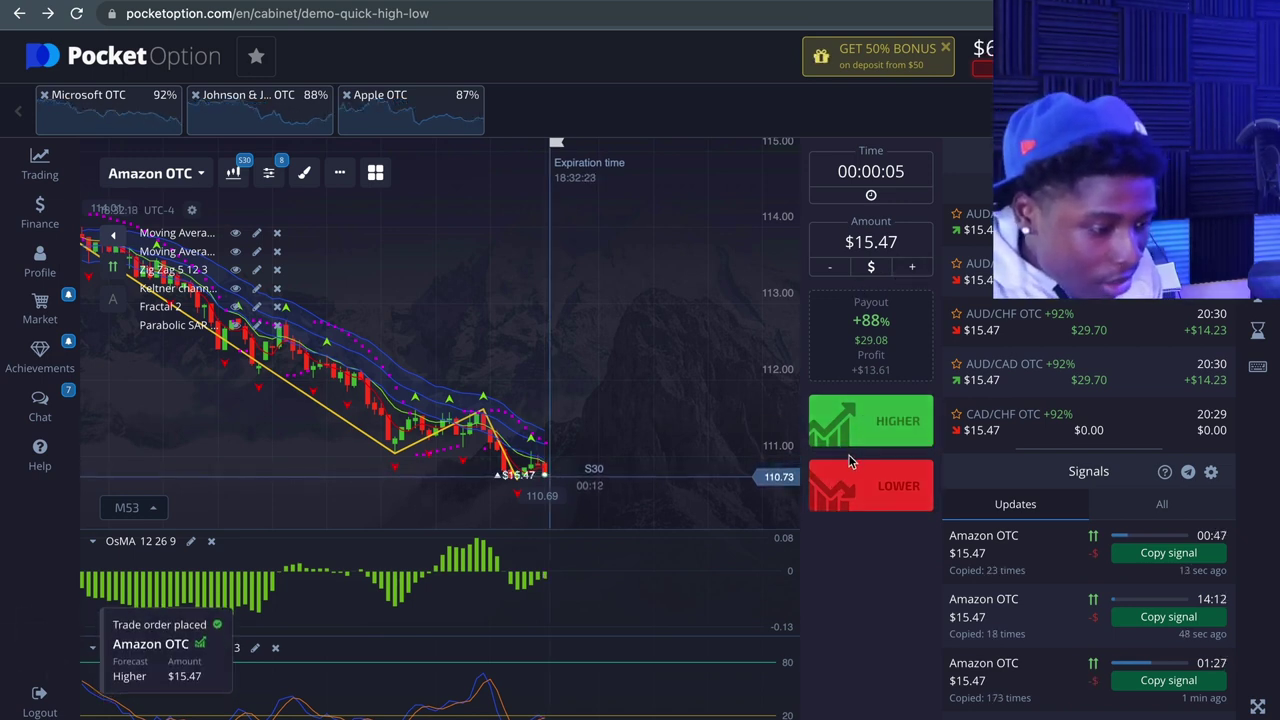
Step: Reduce the trade amount to $6.47 and place a 5-second Higher trade on Amazon OTC
scroll(720, 472, "up", 1)
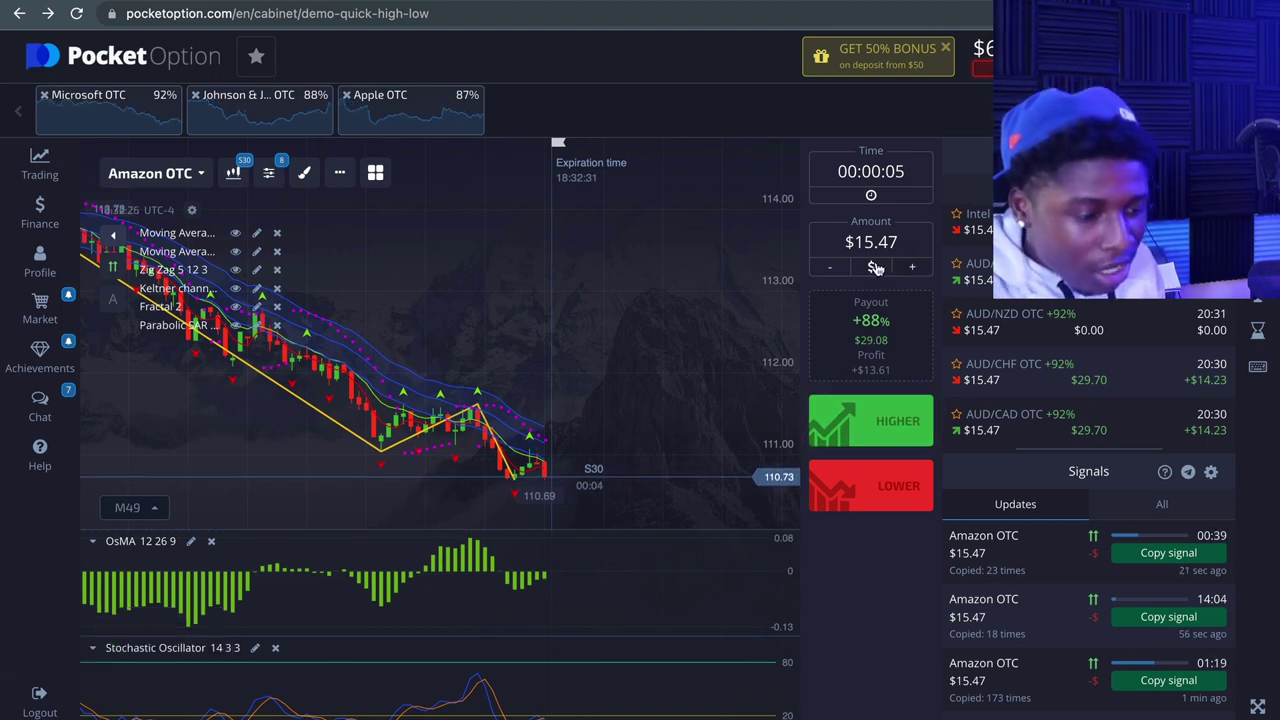
left_click(841, 275)
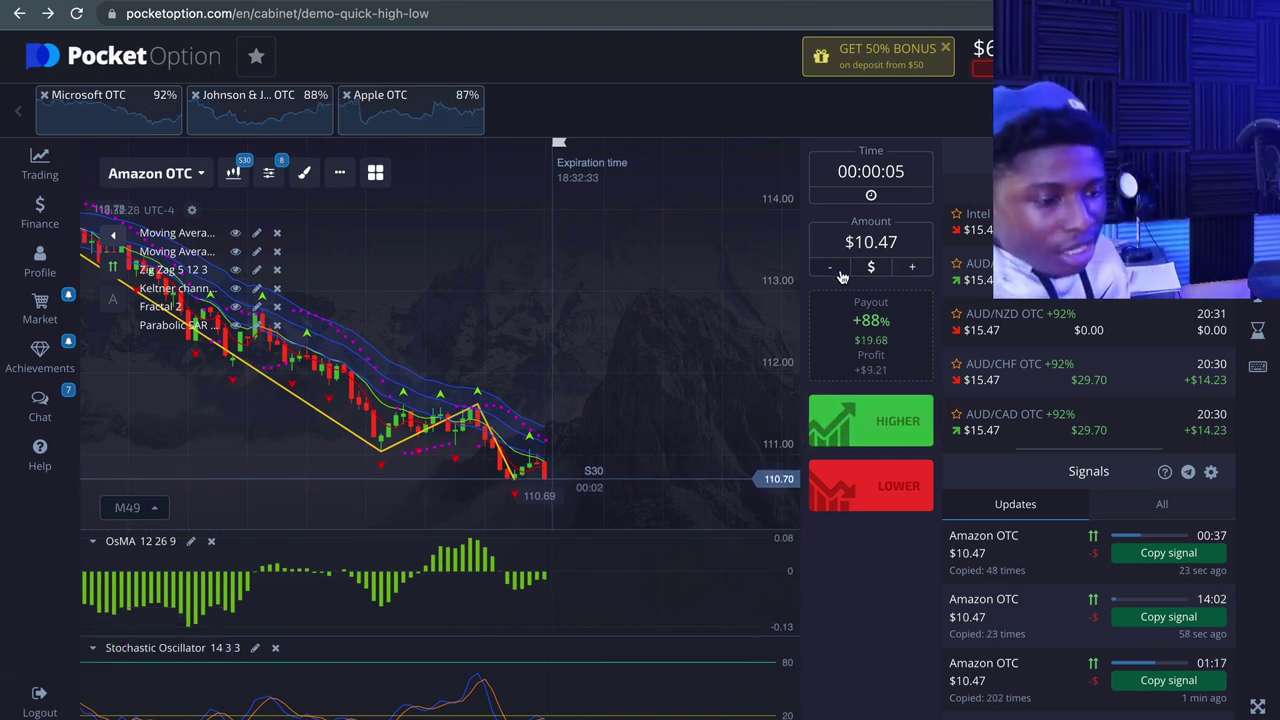
left_click(917, 270)
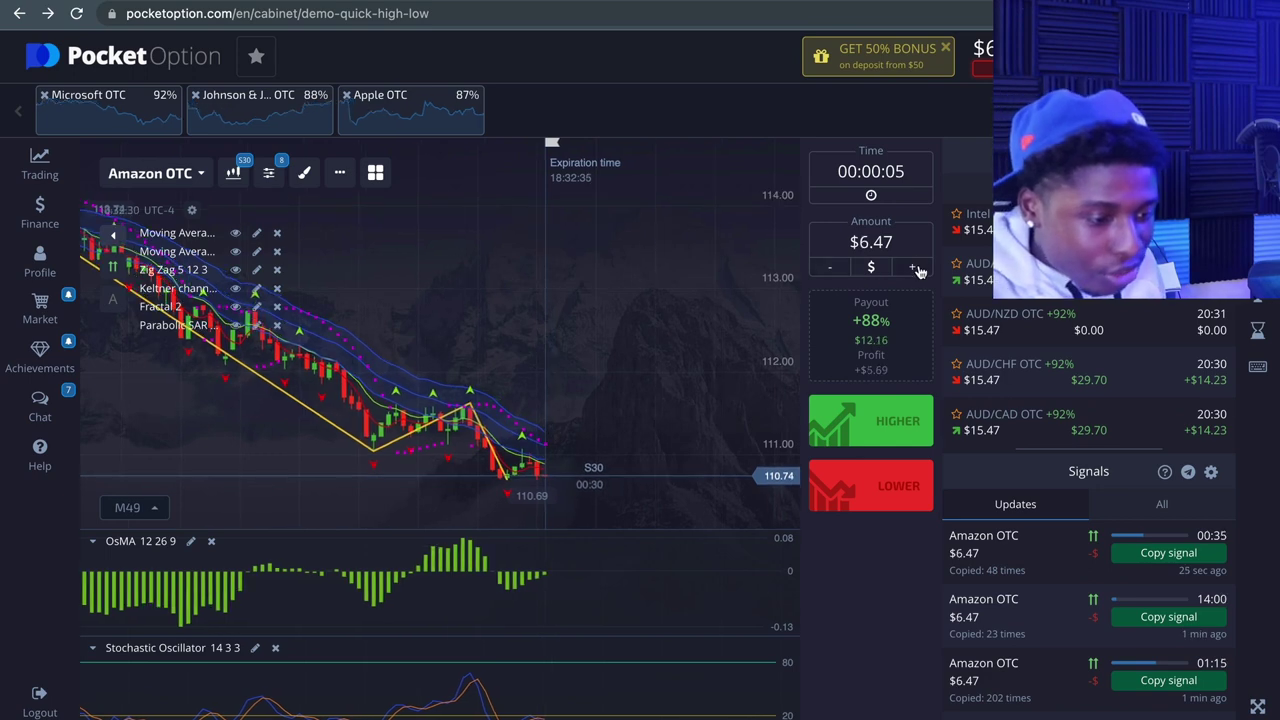
left_click(862, 427)
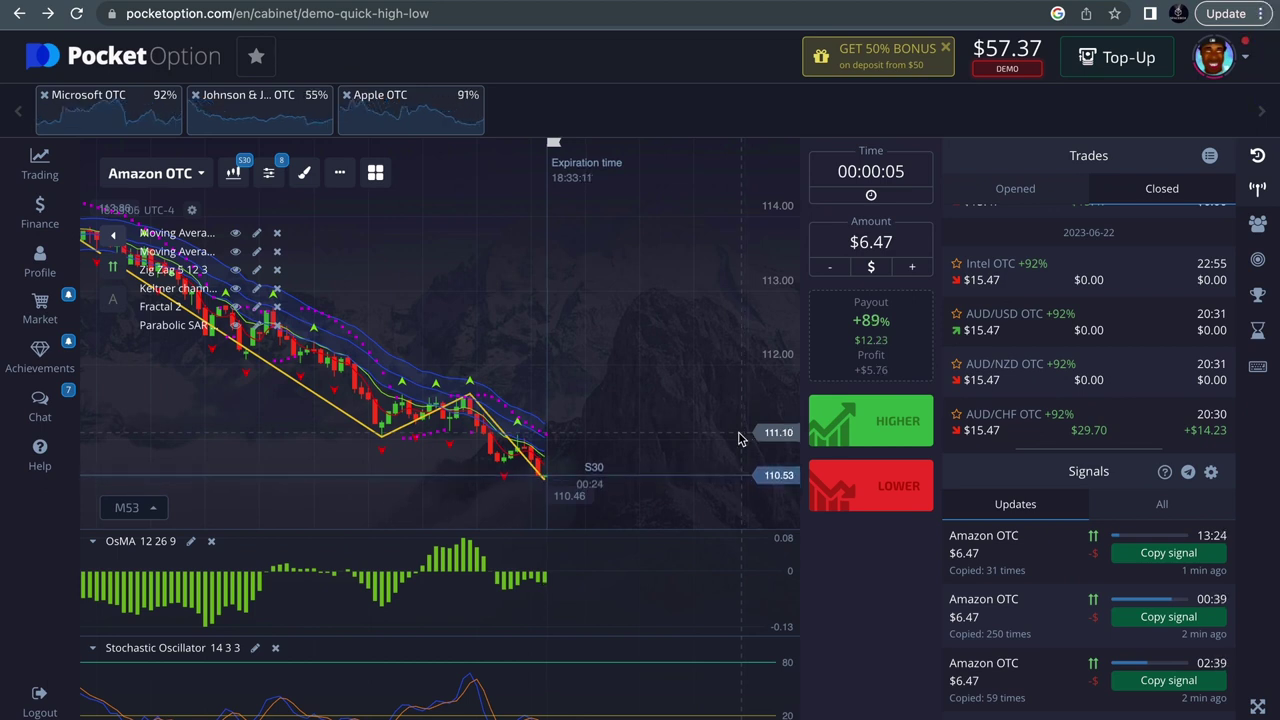
Step: Examine the earlier rally and the current decline on the S30 Amazon OTC chart, following the Zig Zag legs and Keltner channel
scroll(742, 438, "down", 2)
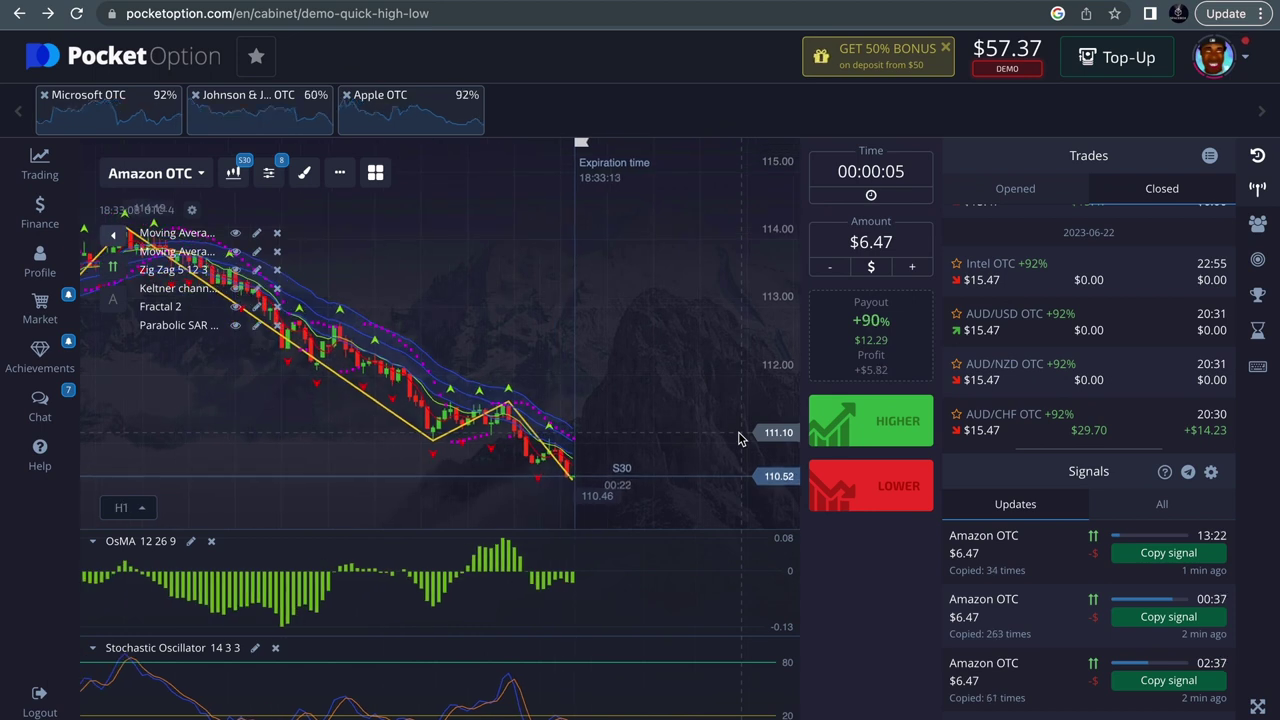
scroll(737, 436, "down", 1)
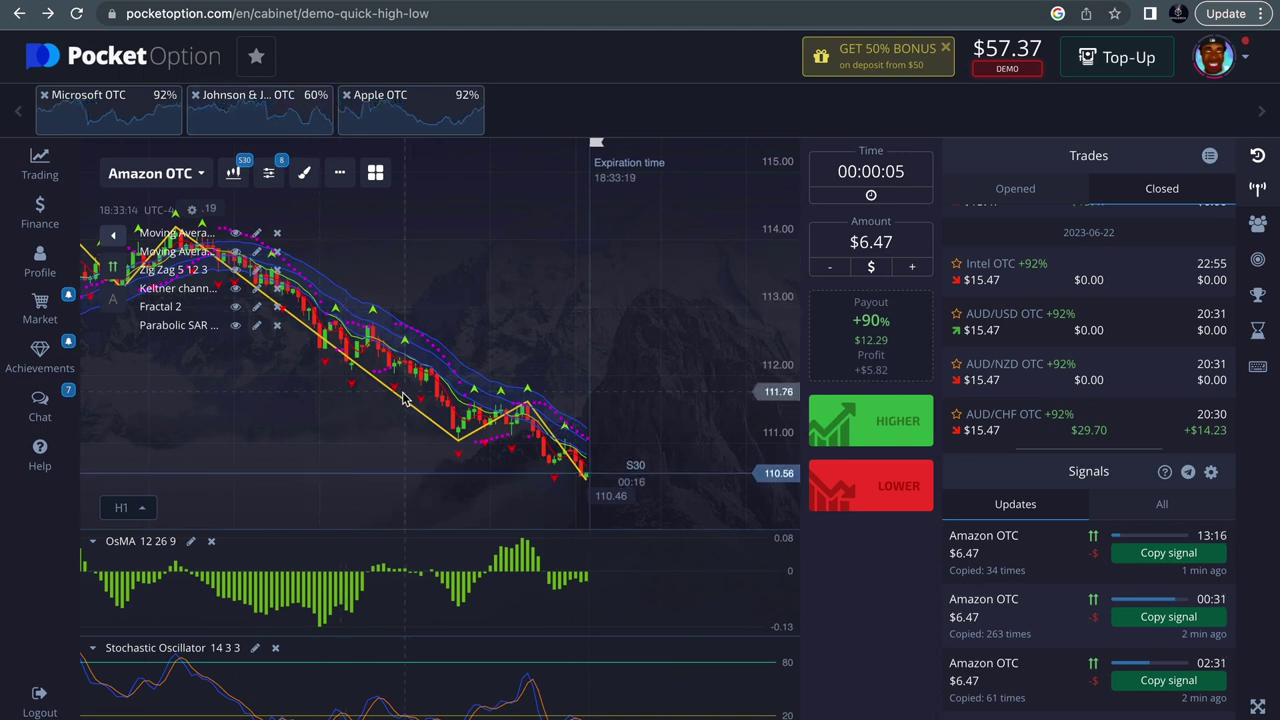
scroll(414, 420, "up", 1)
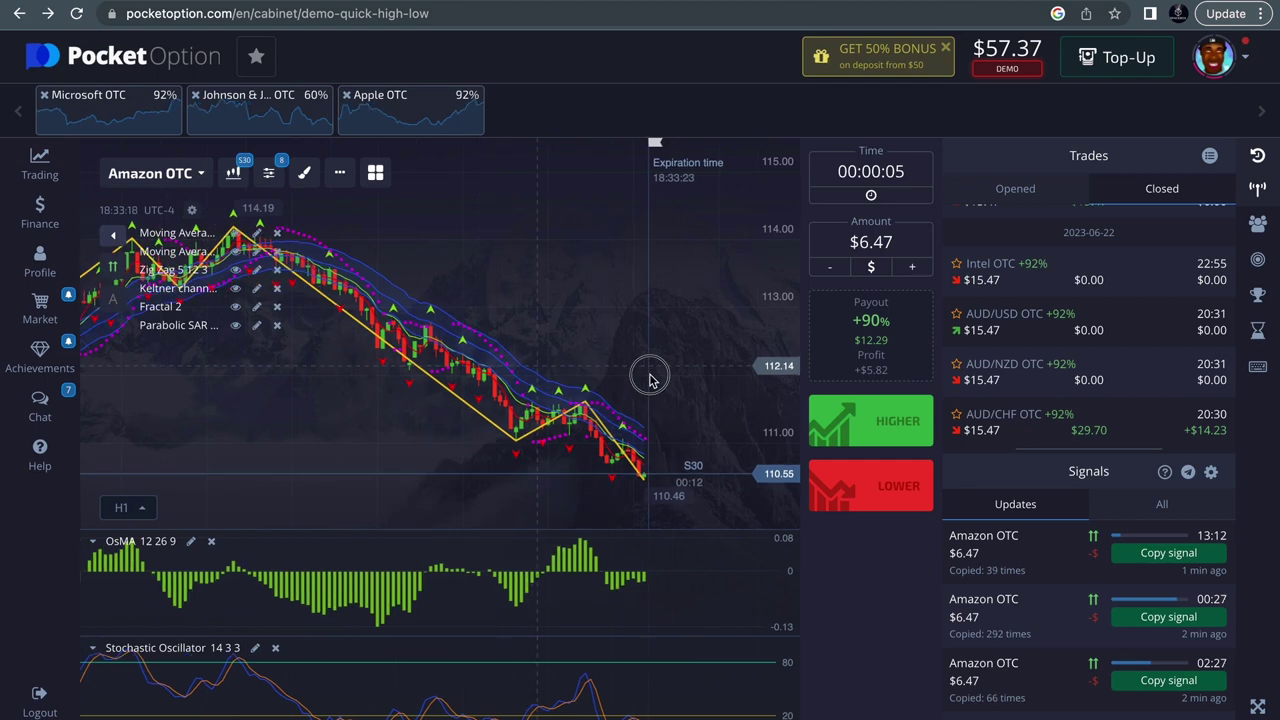
scroll(651, 371, "down", 2)
left_click_drag(508, 380, 614, 380)
scroll(614, 380, "up", 1)
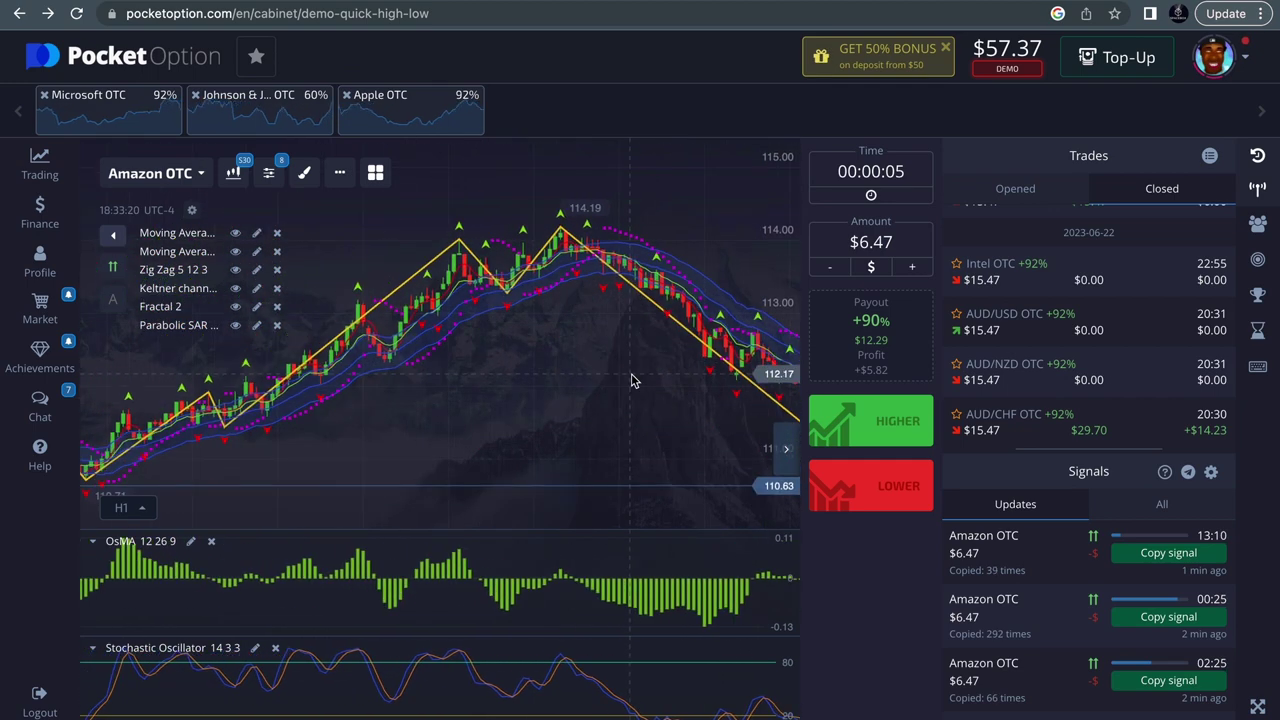
left_click_drag(517, 386, 730, 358)
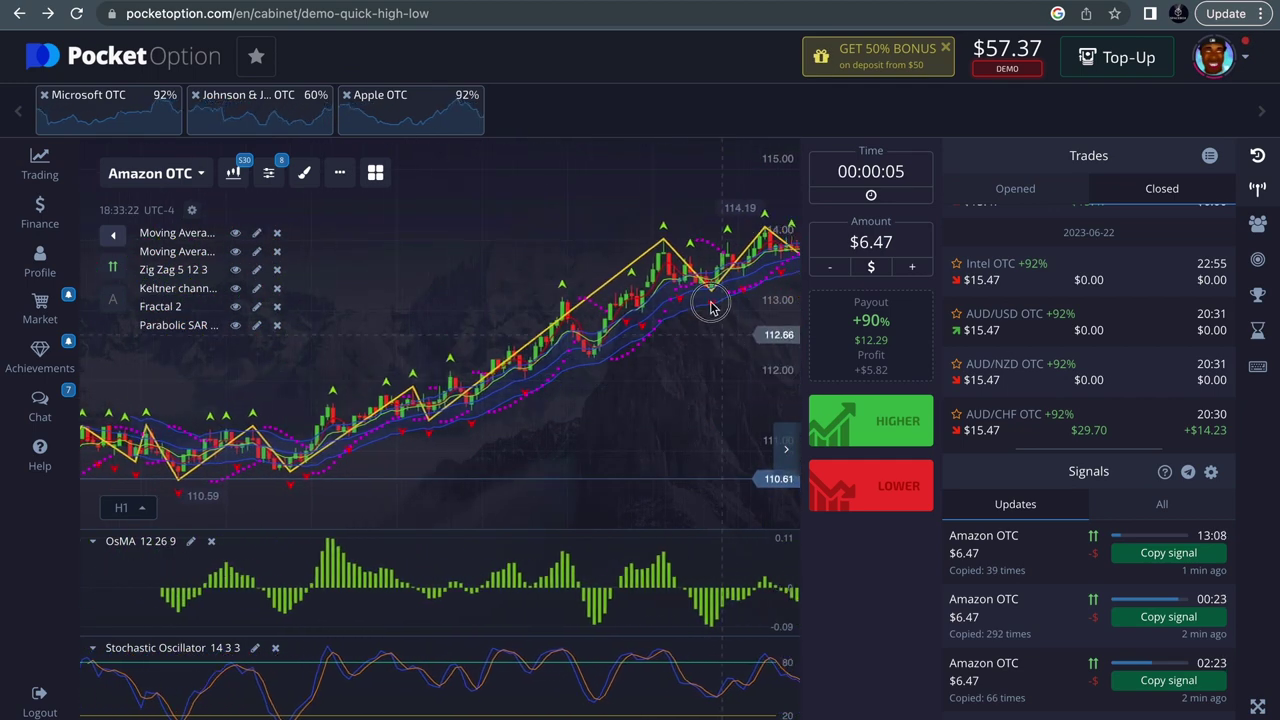
left_click_drag(714, 300, 257, 366)
Step: Set the Amazon OTC chart's candle time frame to M5 and inspect its wider Zig Zag swings
left_click(231, 173)
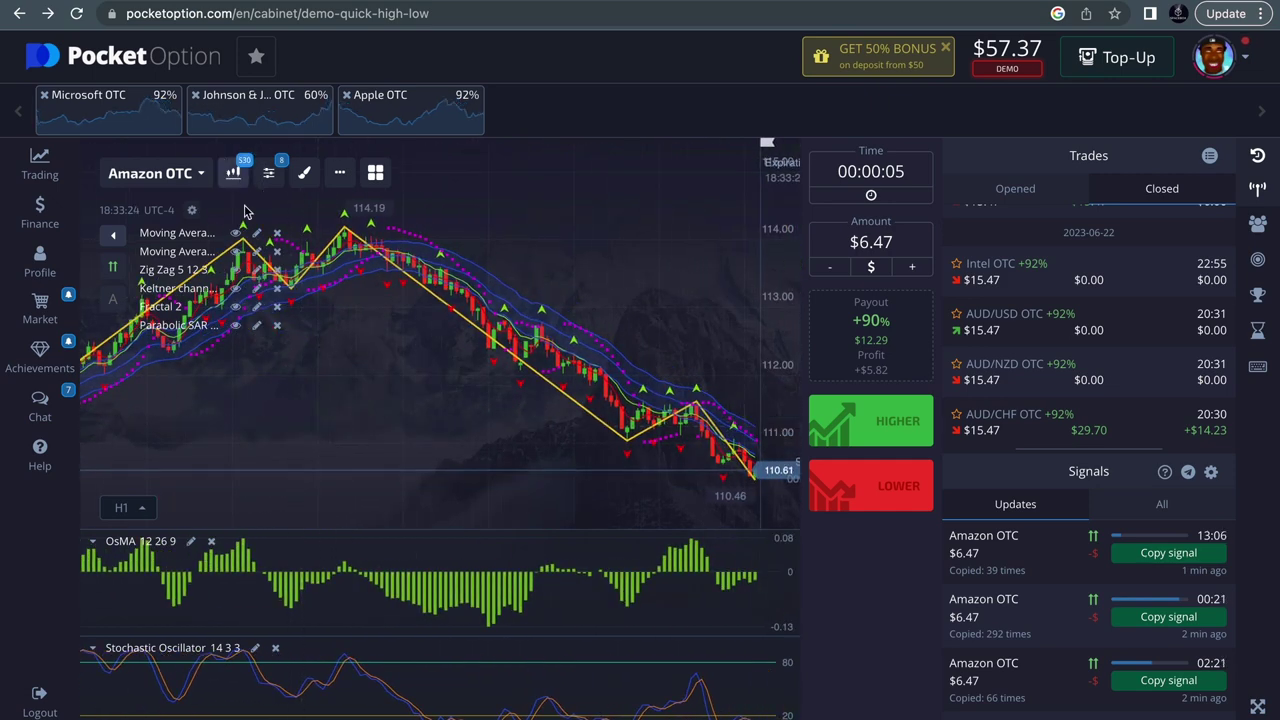
left_click(257, 411)
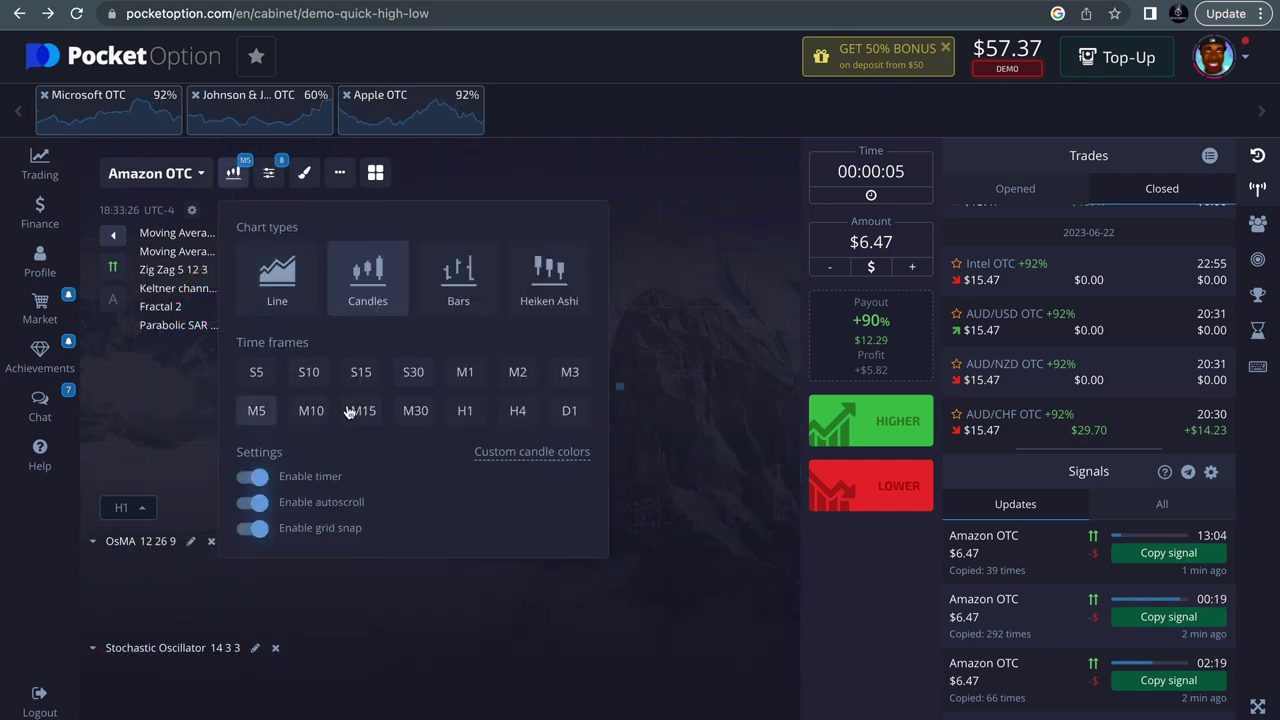
scroll(697, 375, "down", 5)
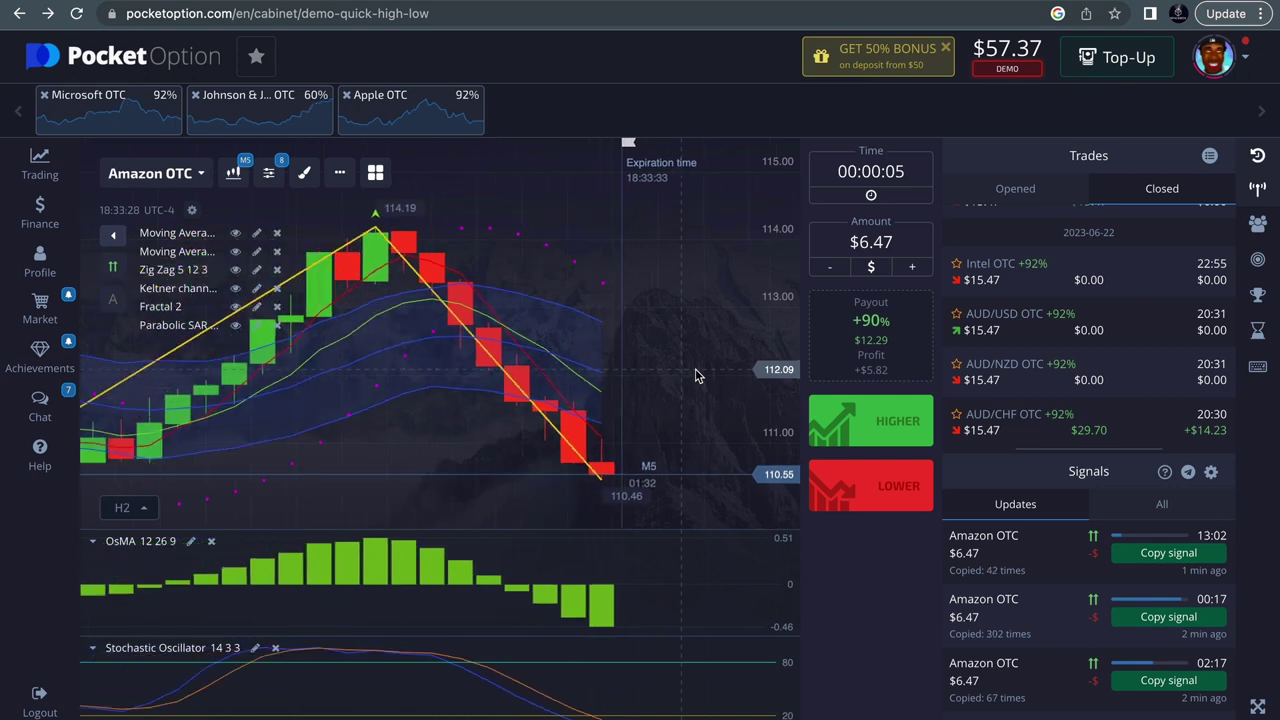
scroll(697, 375, "down", 5)
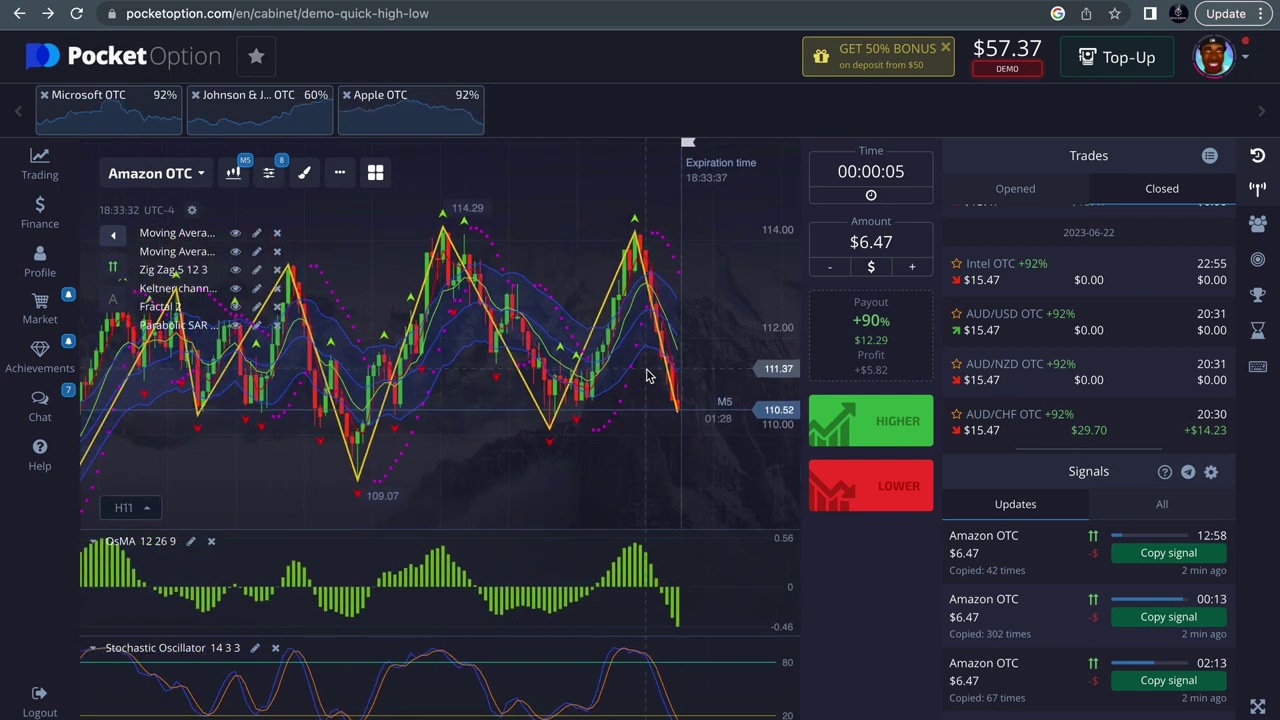
scroll(662, 398, "down", 1)
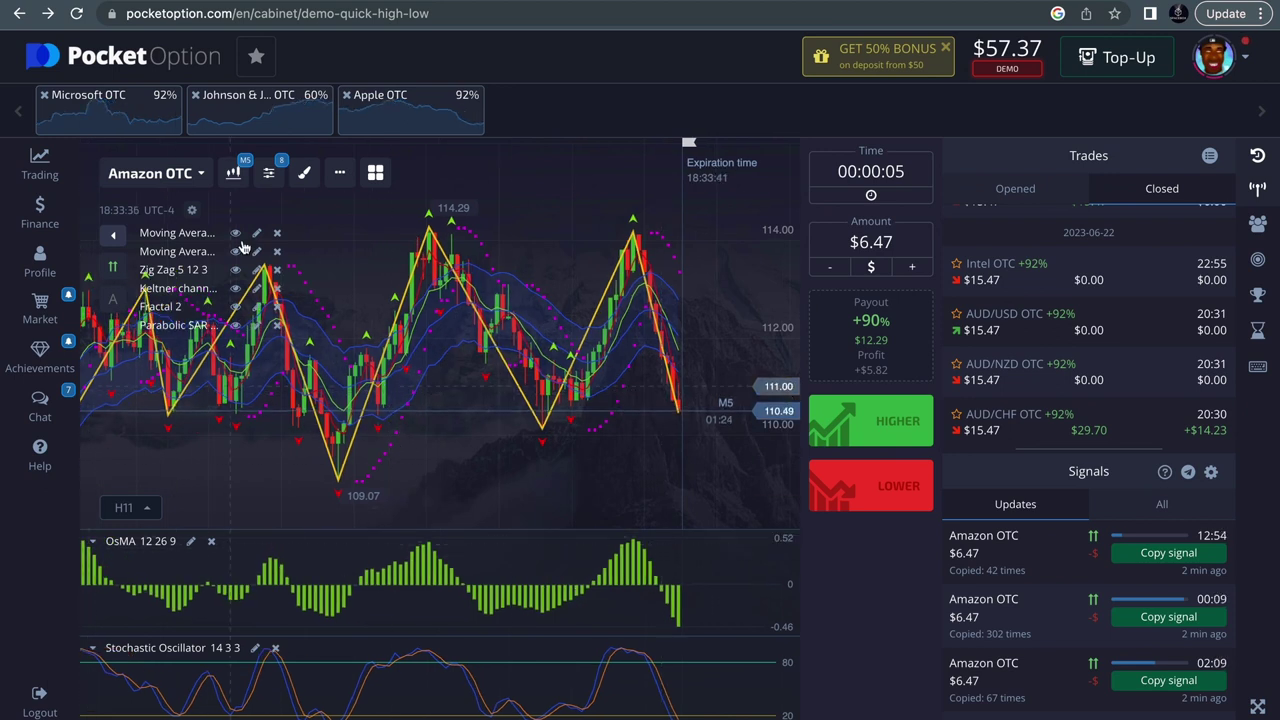
Step: Add Amazon OTC to the favorite assets and switch the chart to Intel OTC
left_click(188, 176)
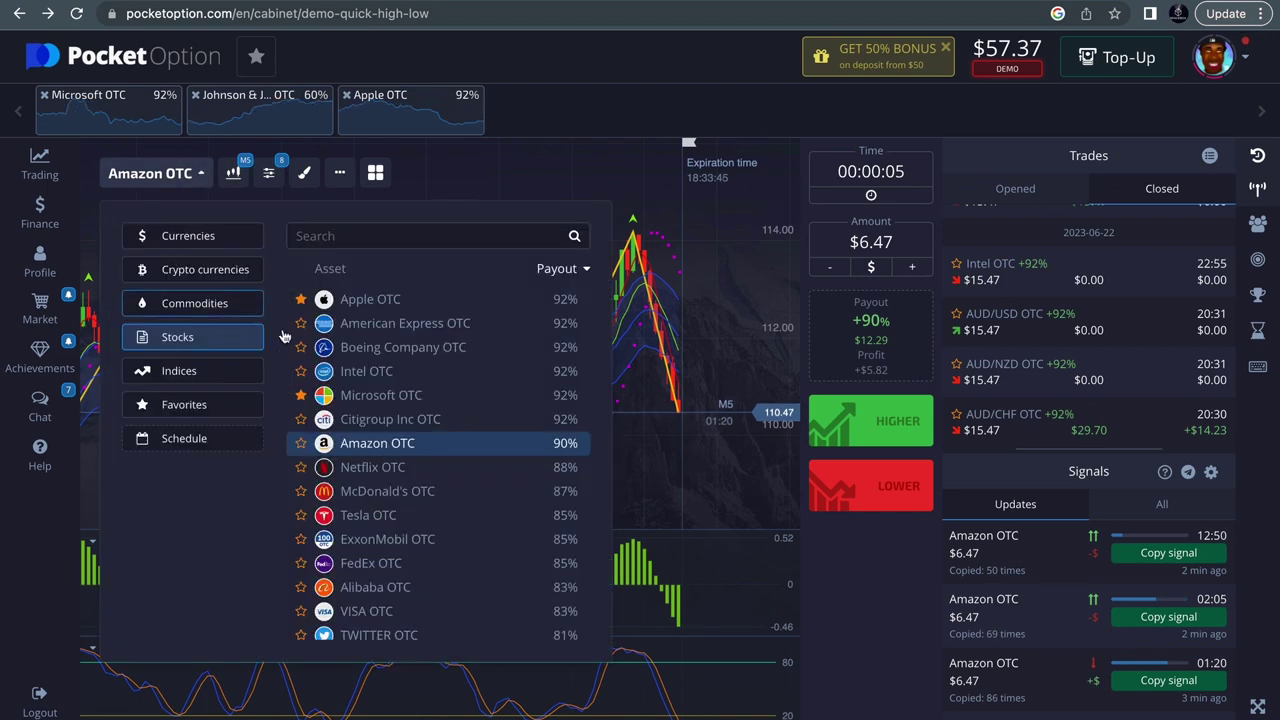
left_click(300, 443)
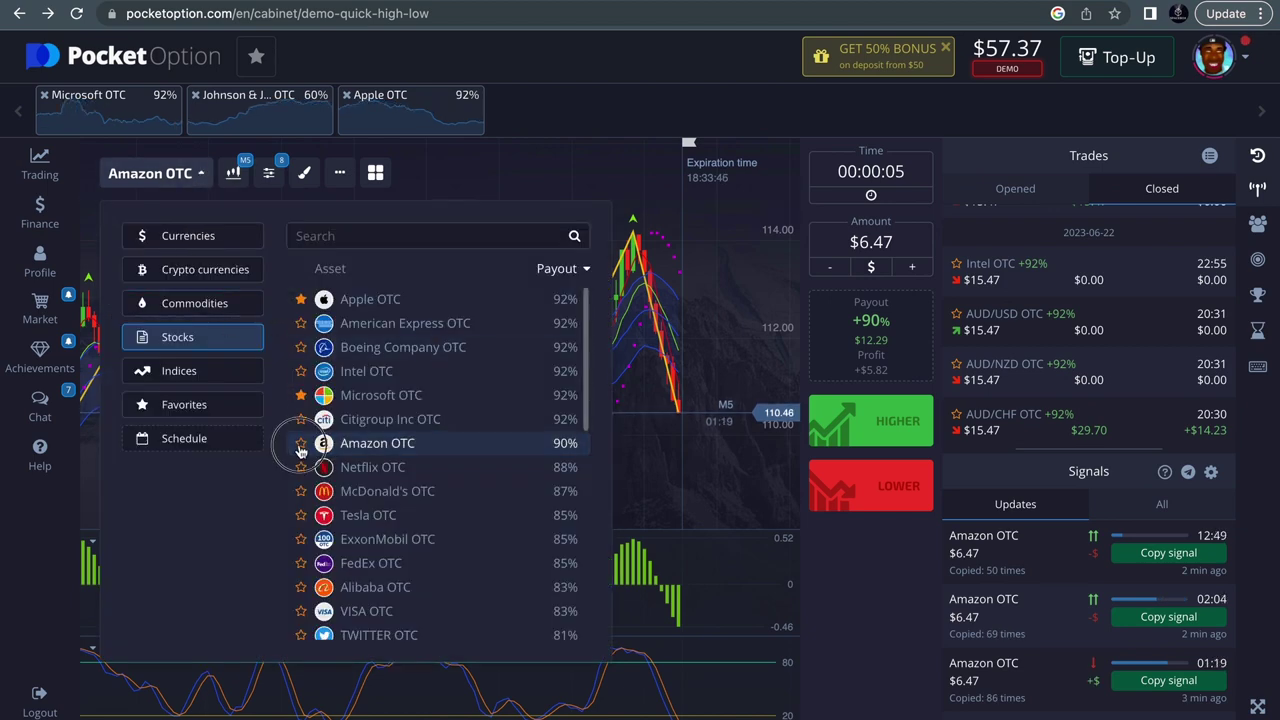
left_click(385, 371)
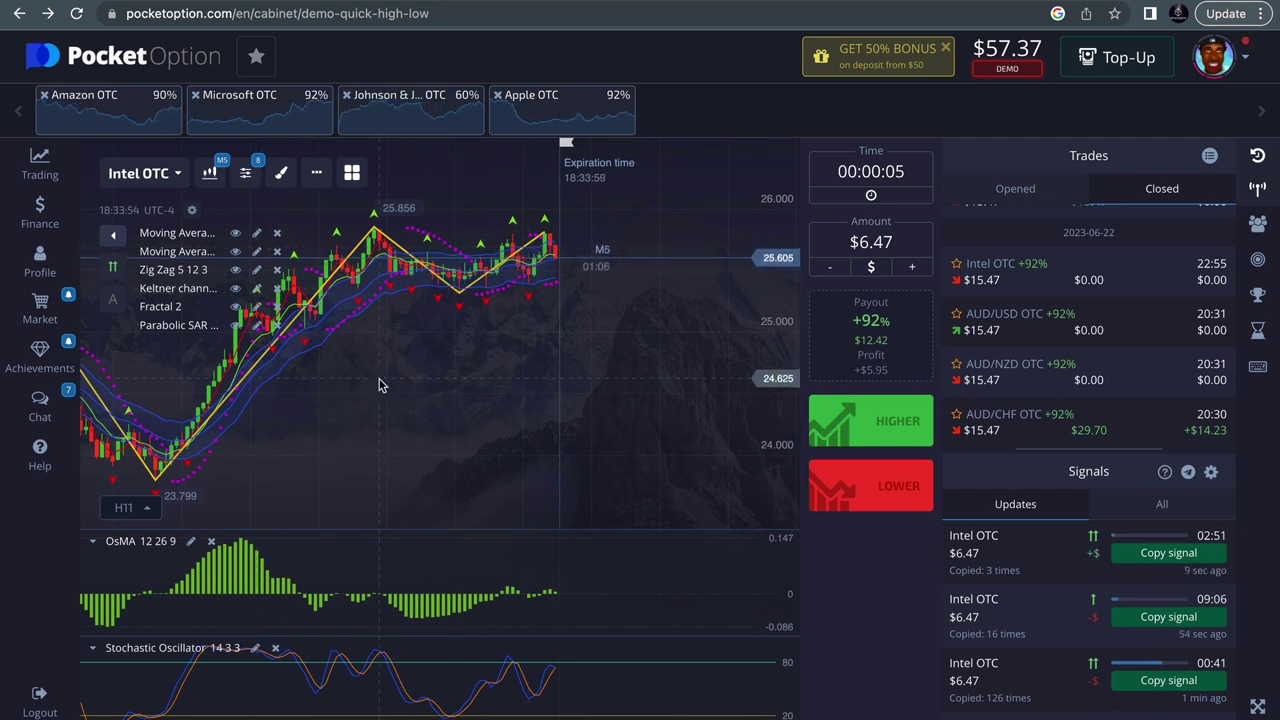
Step: Examine the M5 Intel OTC price history, comparing past Zig Zag swings and fractals with the most recent candles
left_click_drag(380, 380, 815, 435)
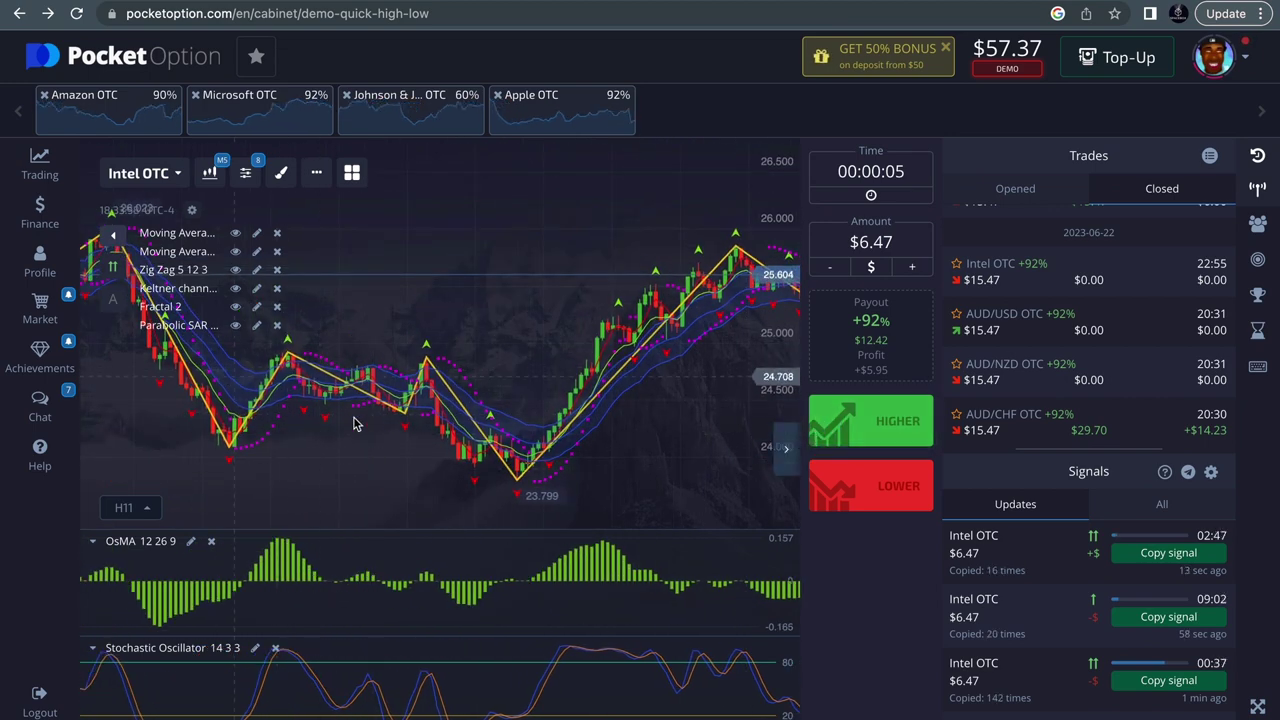
left_click(390, 422)
left_click_drag(250, 428, 345, 452)
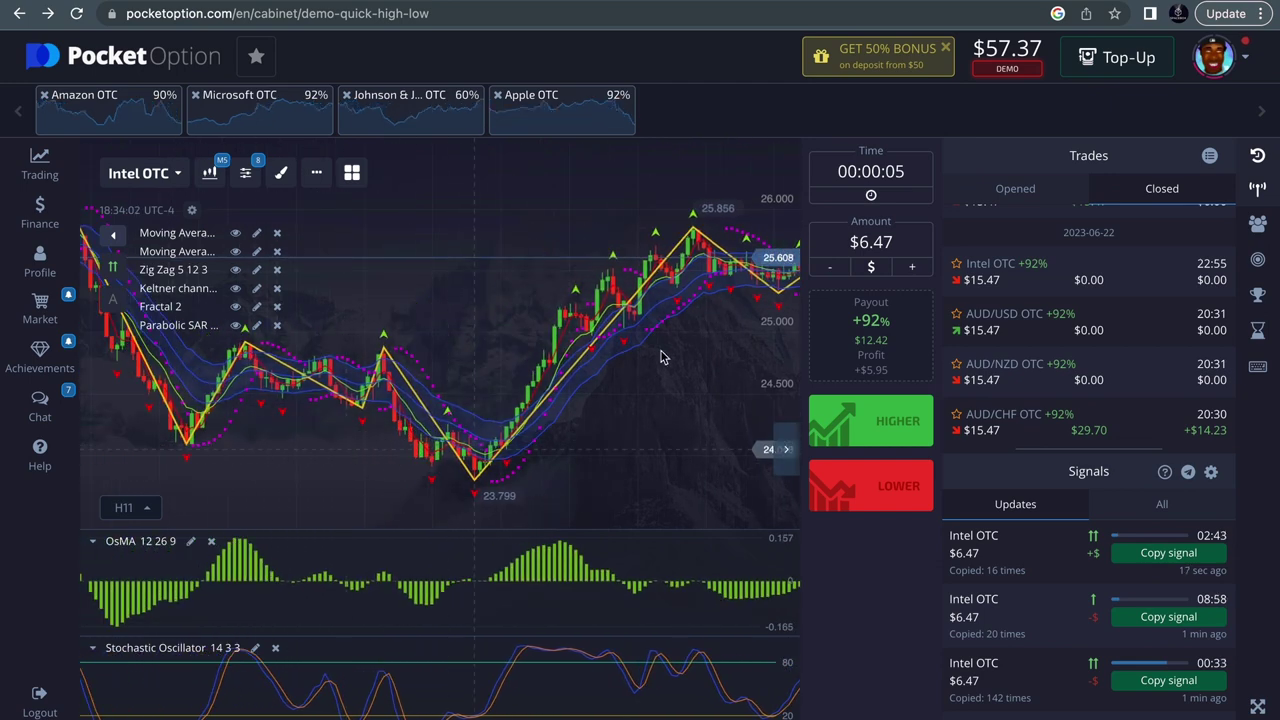
left_click_drag(713, 317, 794, 297)
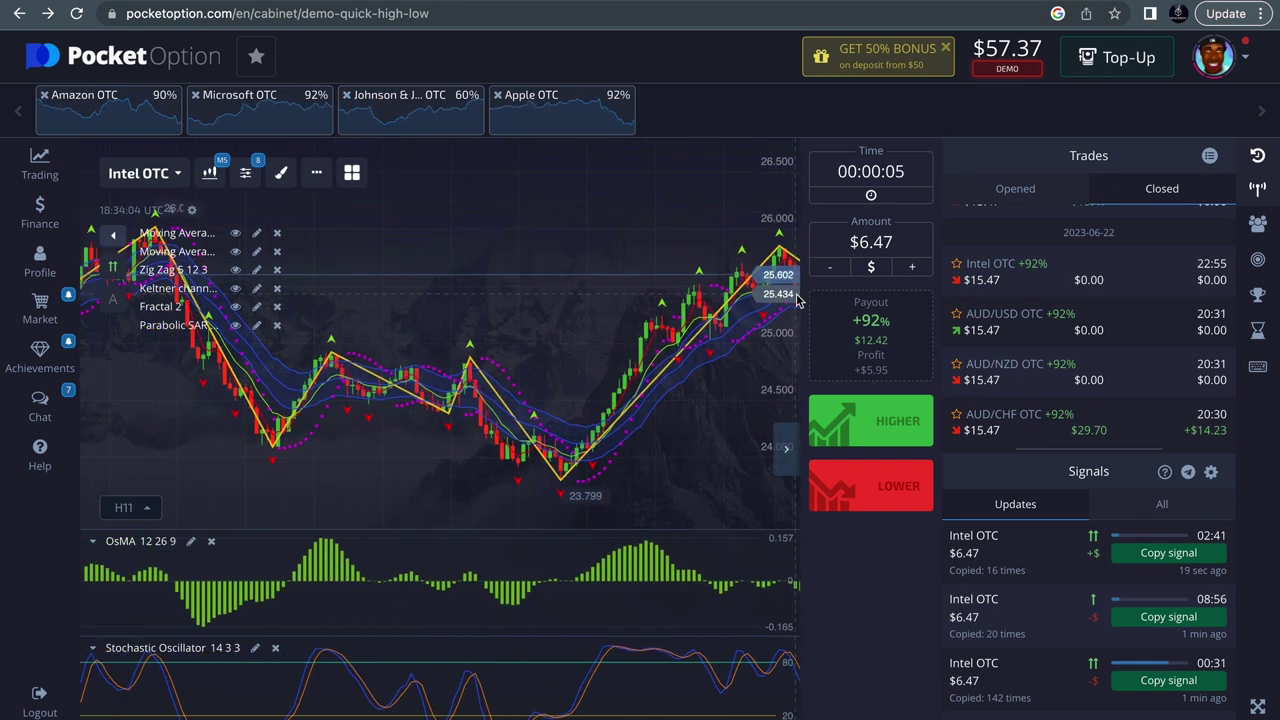
left_click_drag(579, 365, 800, 402)
left_click(885, 400)
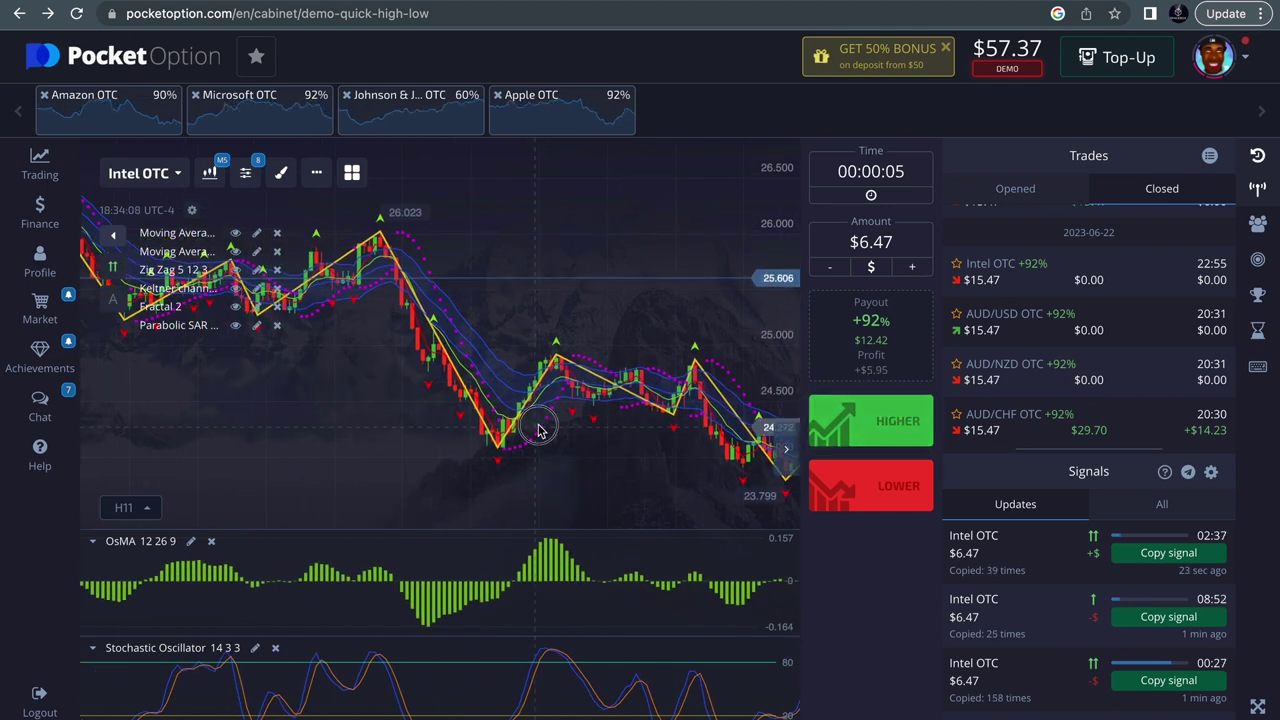
left_click_drag(537, 430, 723, 437)
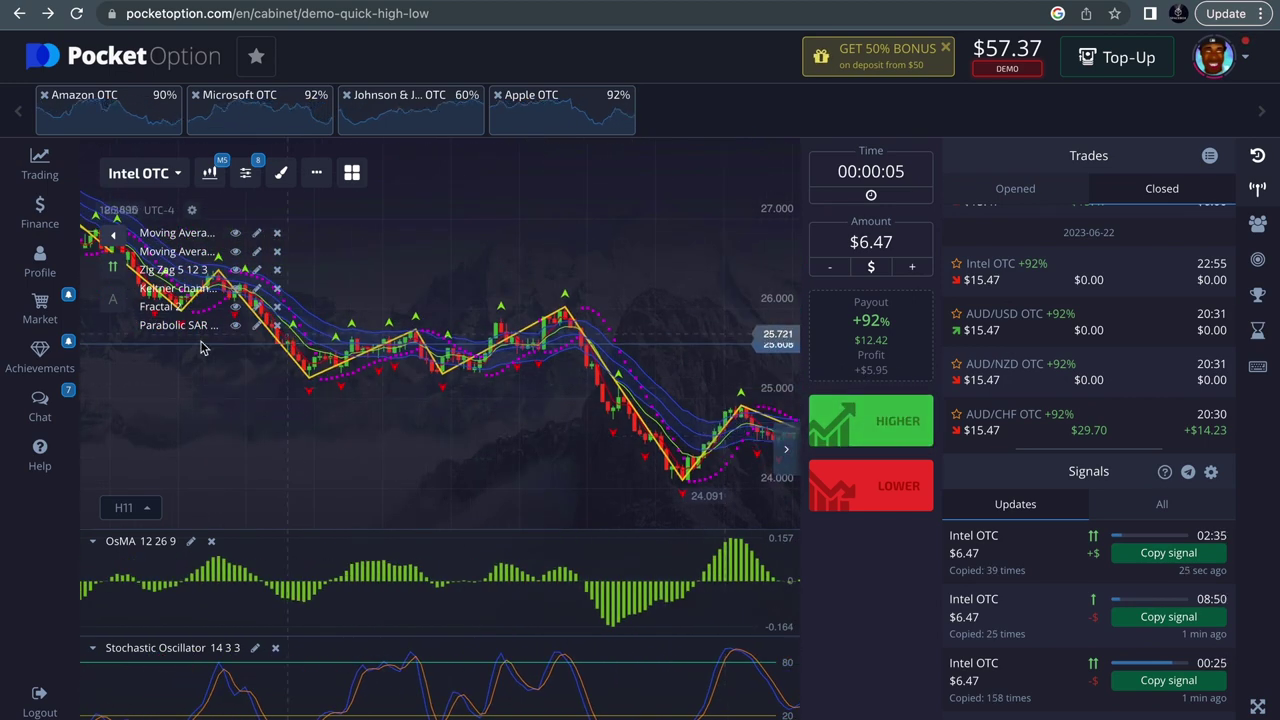
left_click_drag(306, 380, 245, 370)
left_click_drag(480, 394, 258, 414)
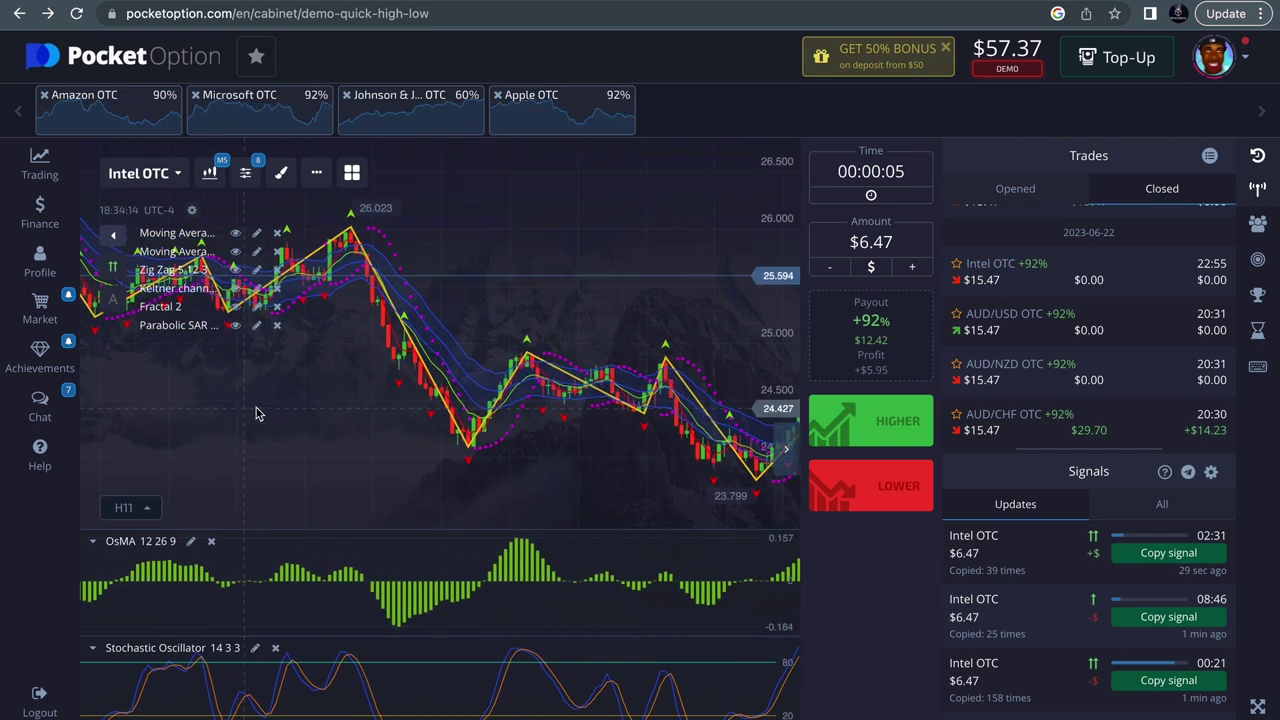
left_click_drag(470, 390, 252, 401)
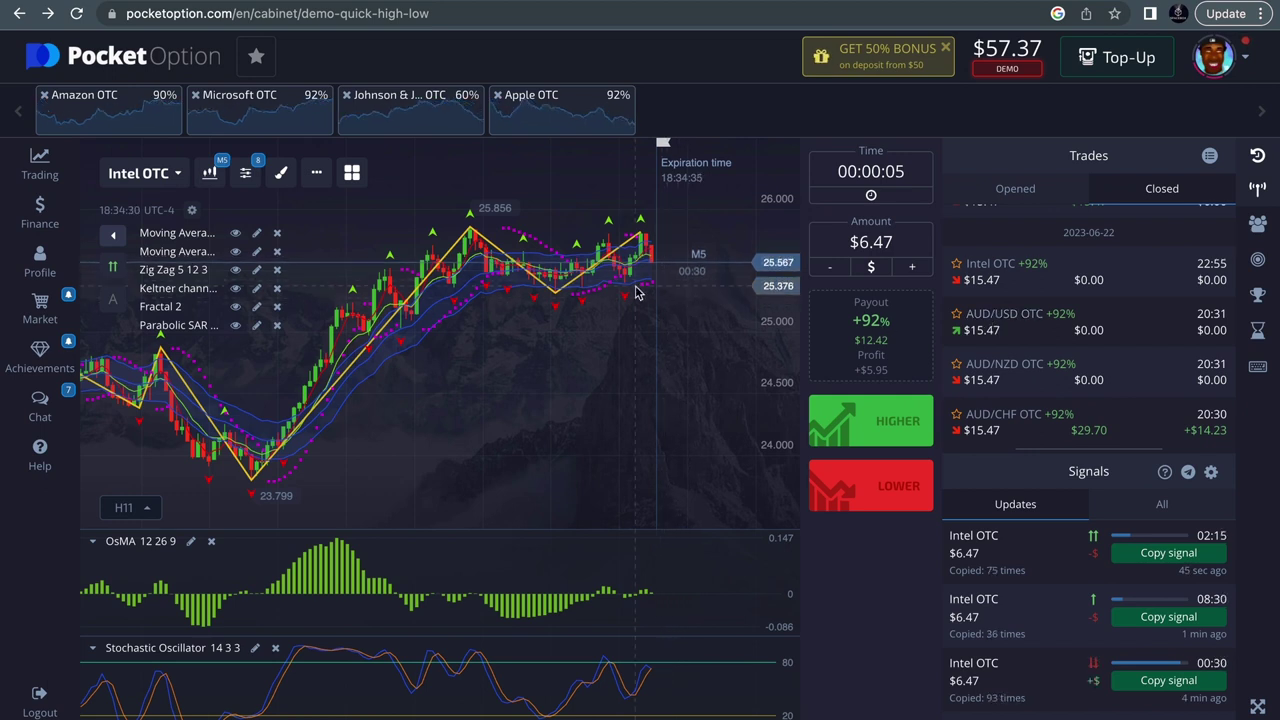
scroll(655, 290, "up", 3)
scroll(636, 291, "up", 4)
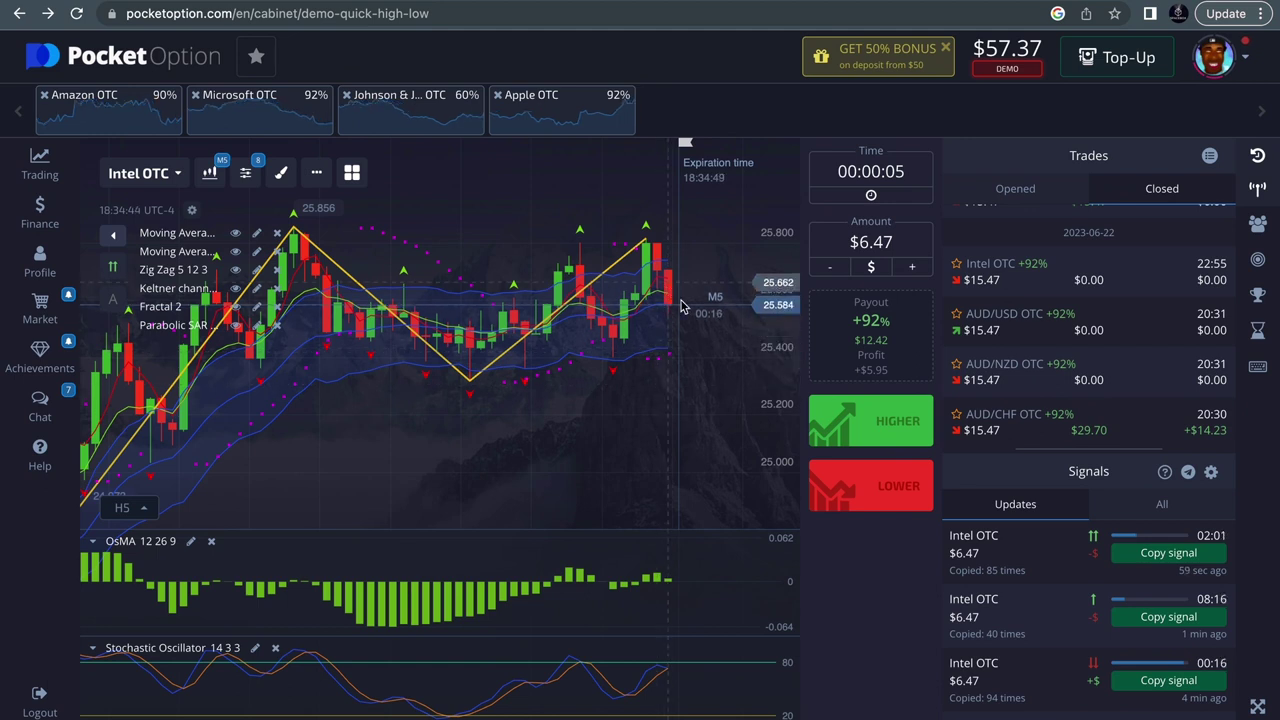
Step: Set the trade duration to 1 minute
left_click(862, 182)
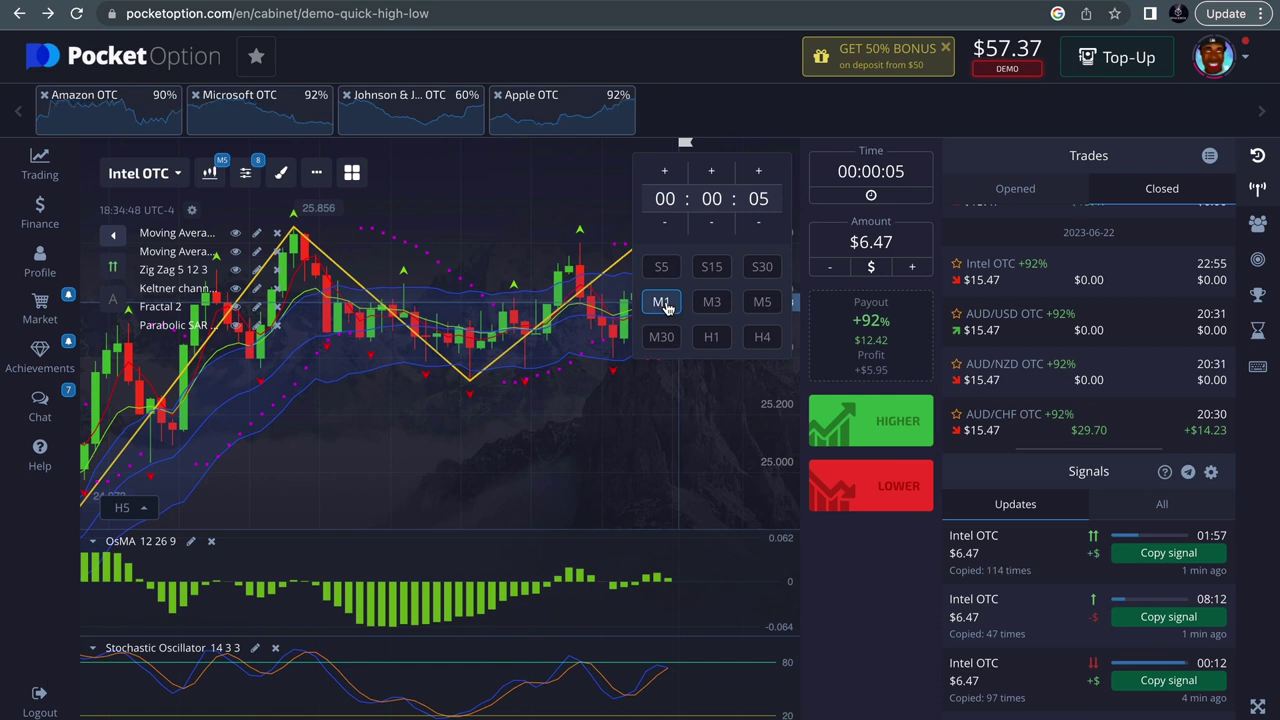
left_click(762, 266)
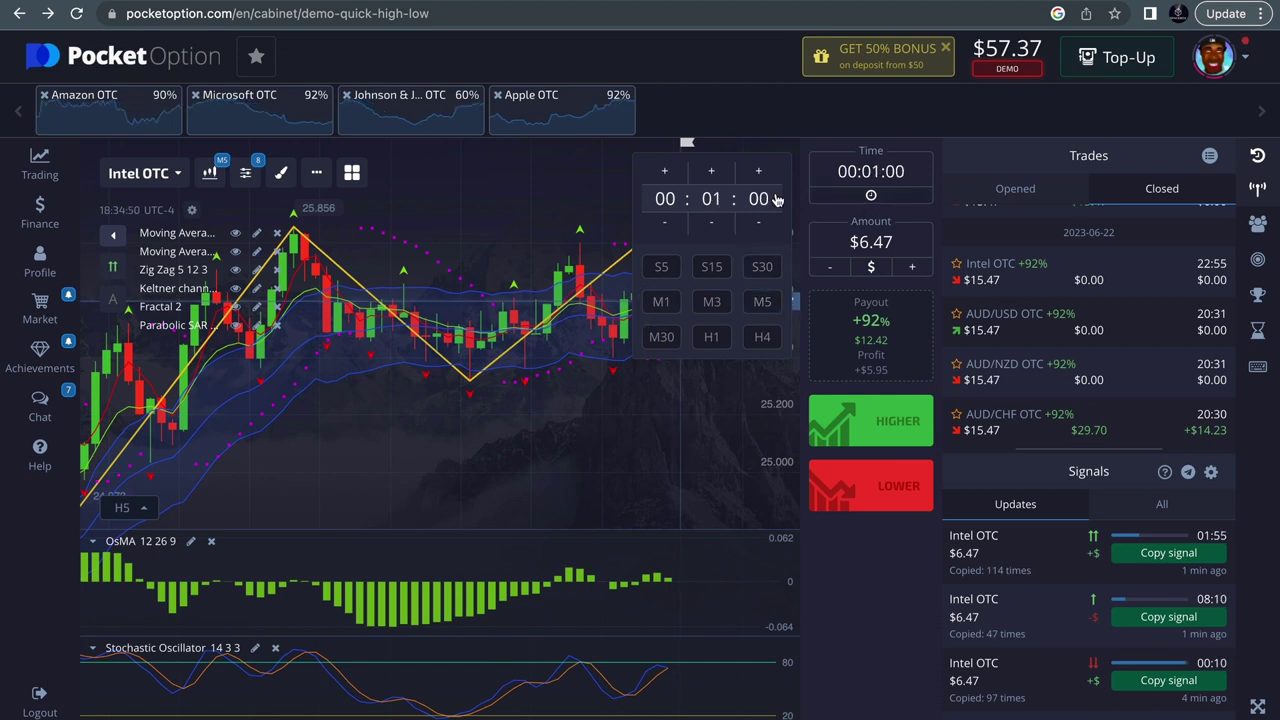
left_click(626, 212)
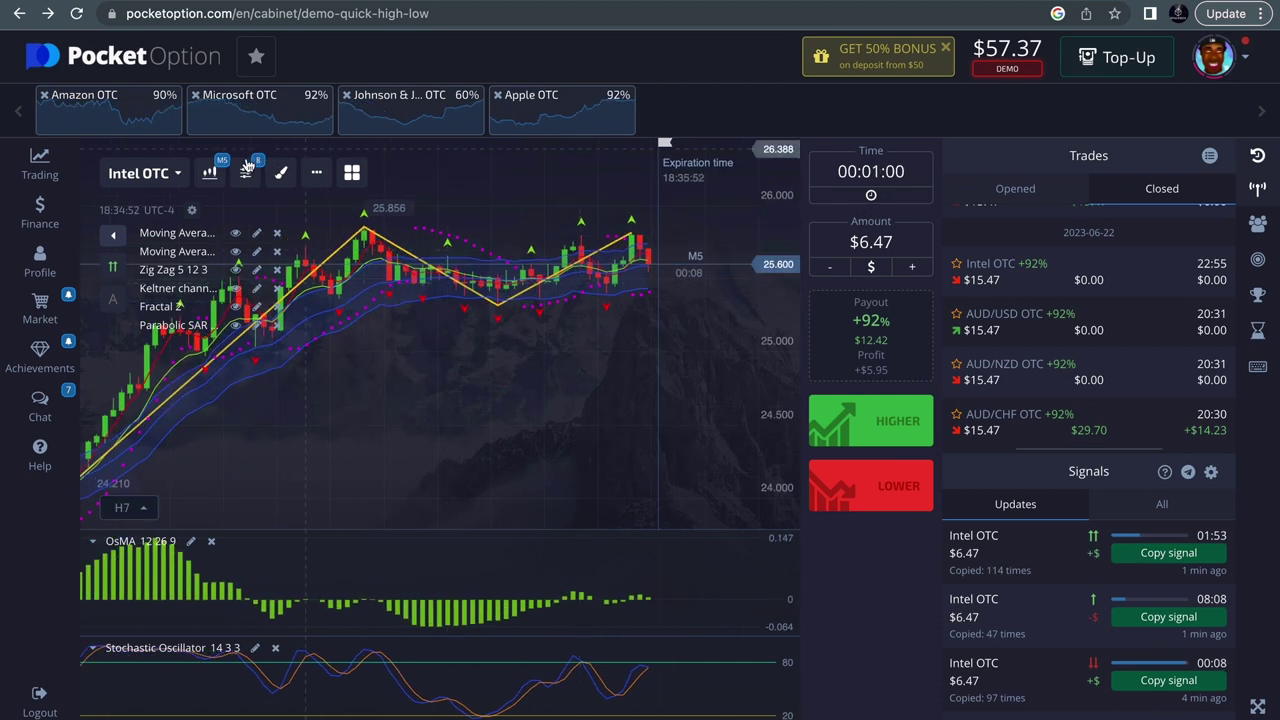
Step: Return to Amazon OTC, review its Zig Zag settings, and place a 1-minute Lower trade for $6.47
left_click(100, 108)
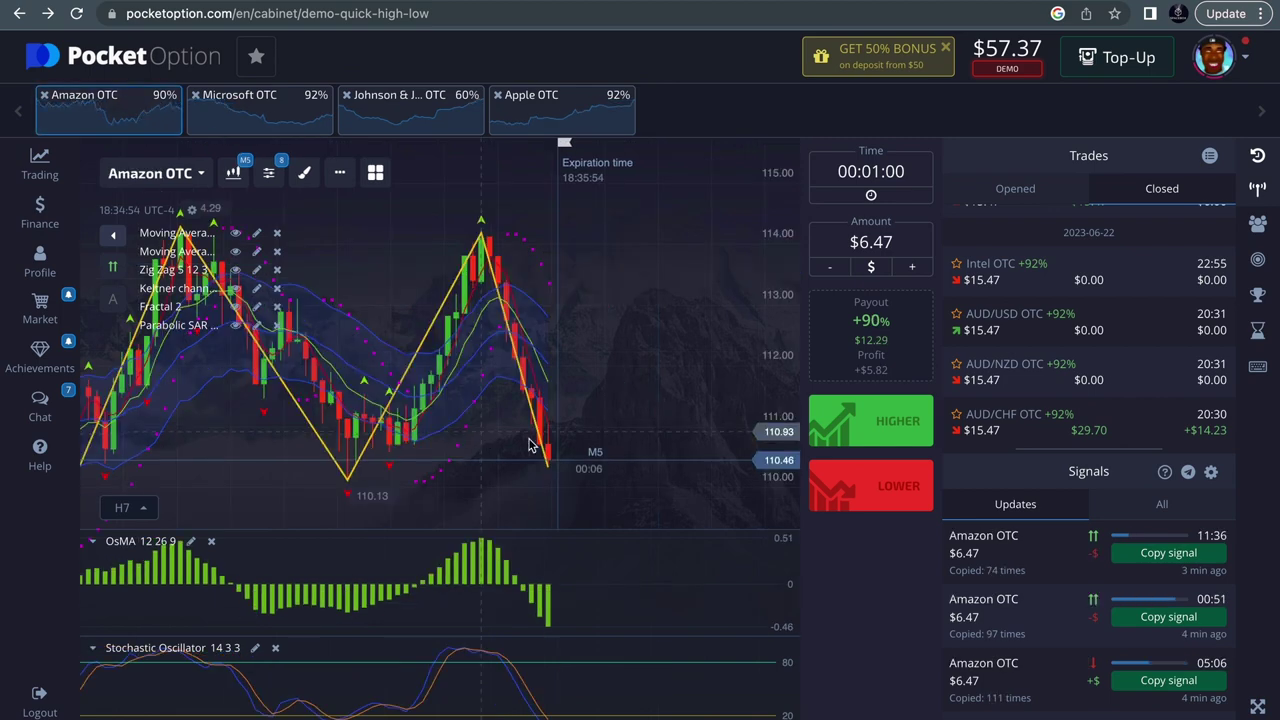
scroll(540, 452, "down", 4)
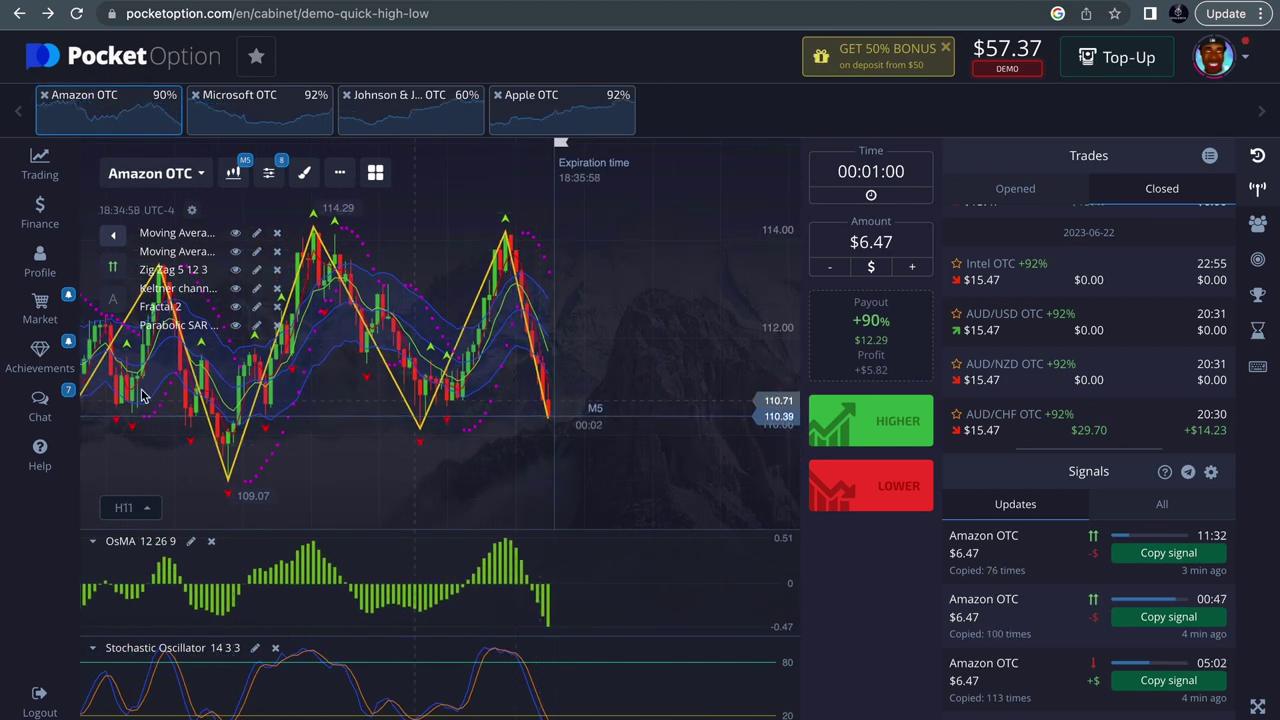
left_click(258, 278)
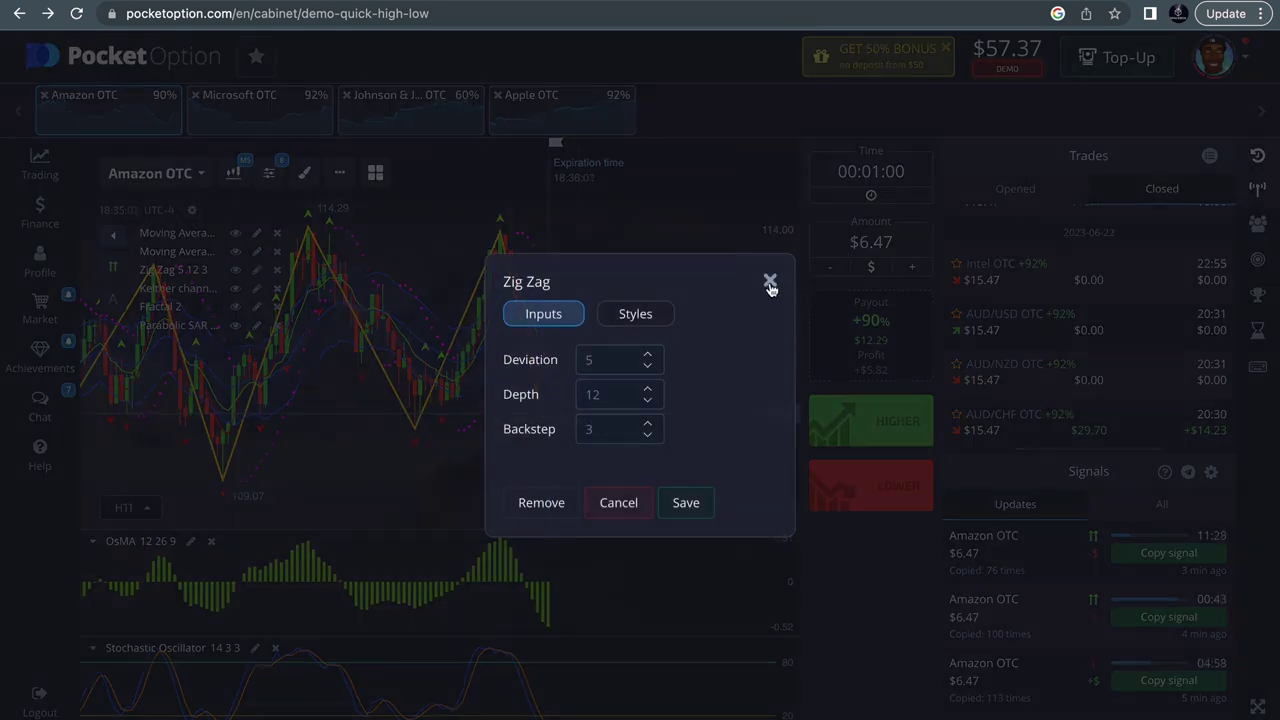
left_click(470, 316)
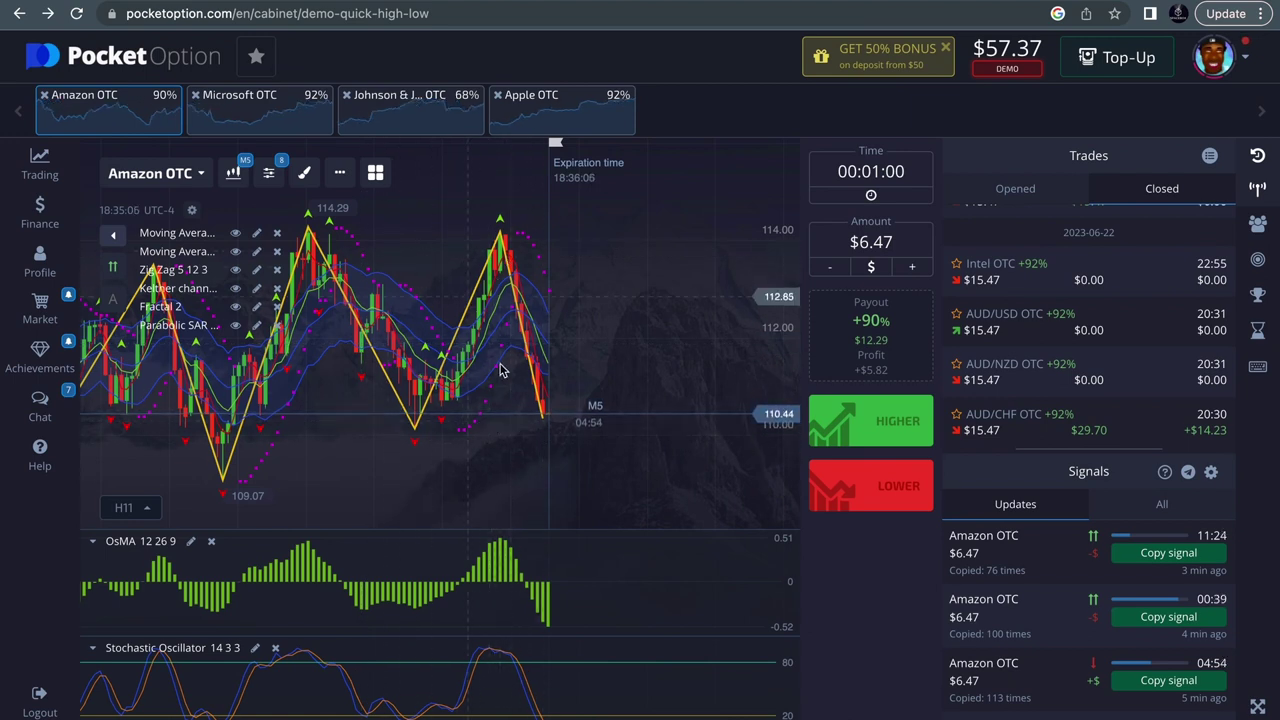
left_click(896, 481)
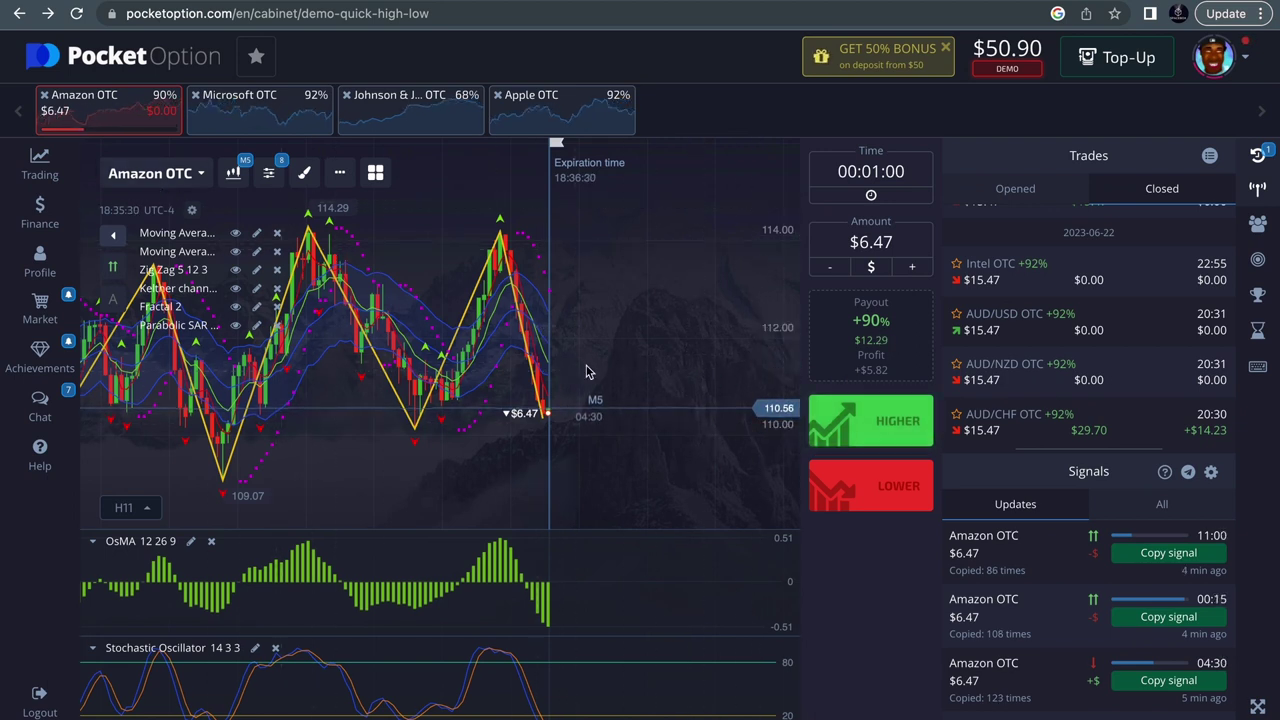
Step: Browse the available stock assets and their payout percentages
left_click(158, 180)
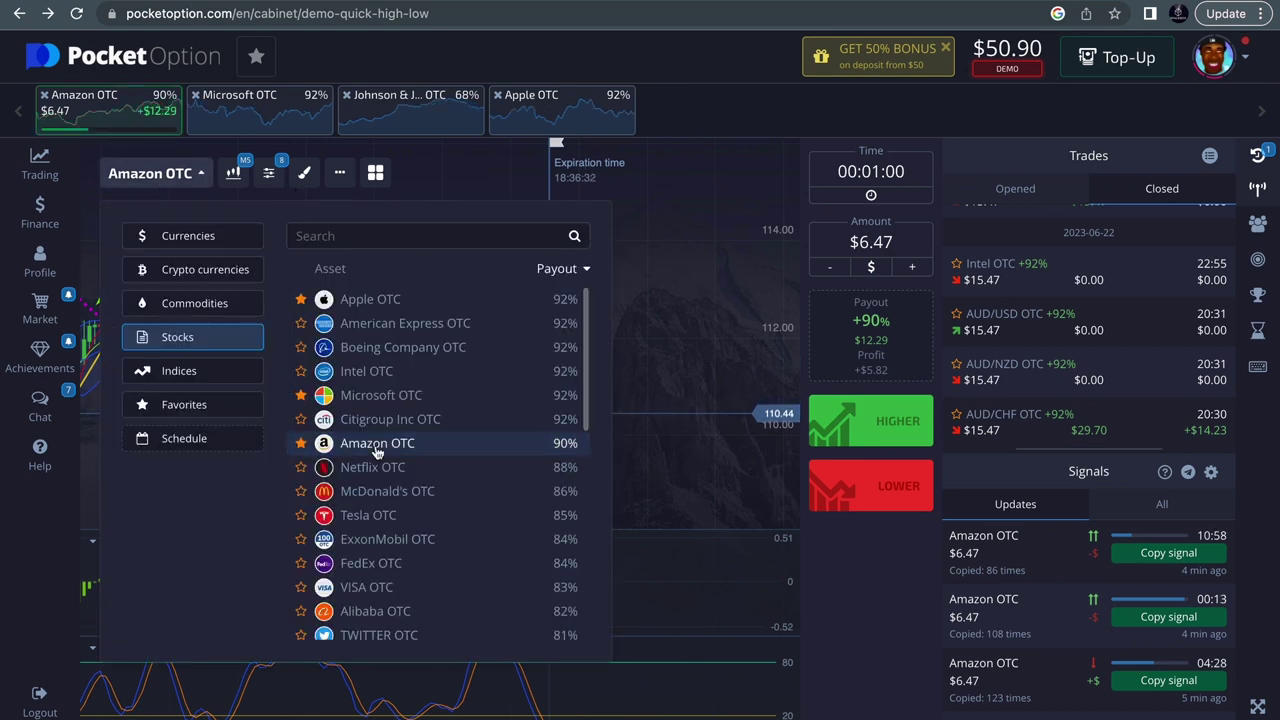
scroll(372, 445, "down", 3)
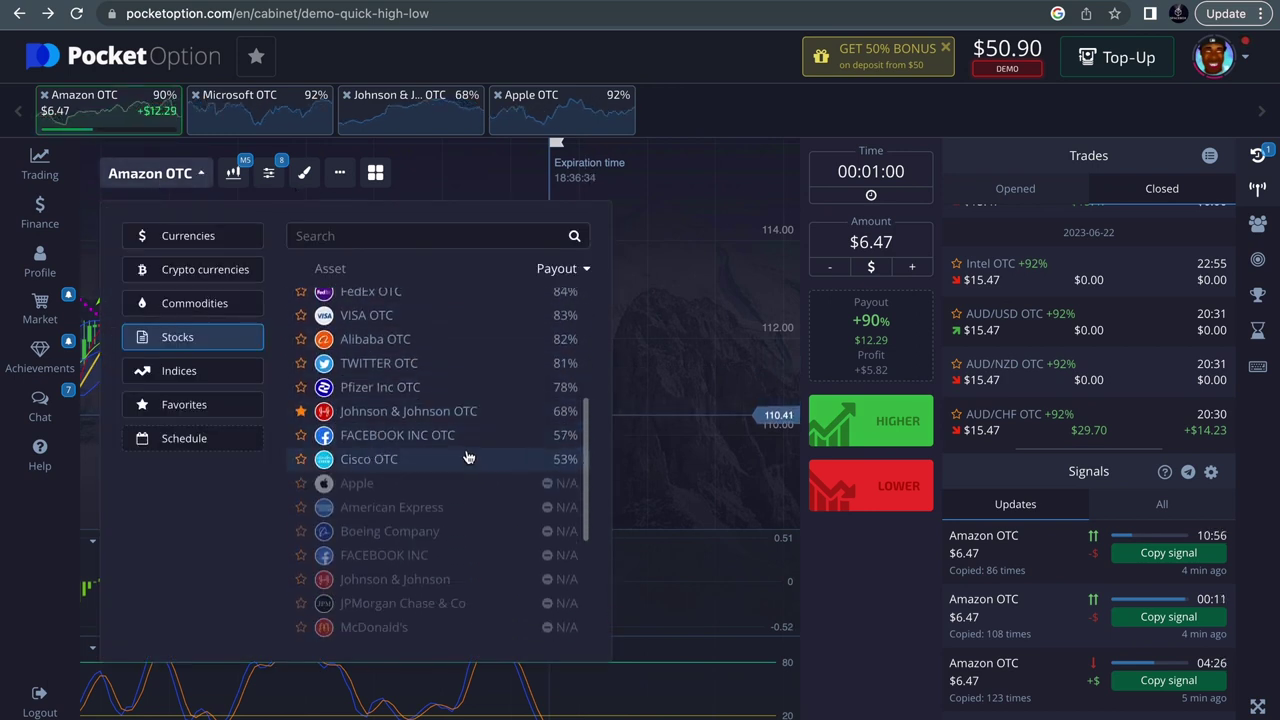
scroll(468, 465, "up", 5)
scroll(470, 481, "down", 10)
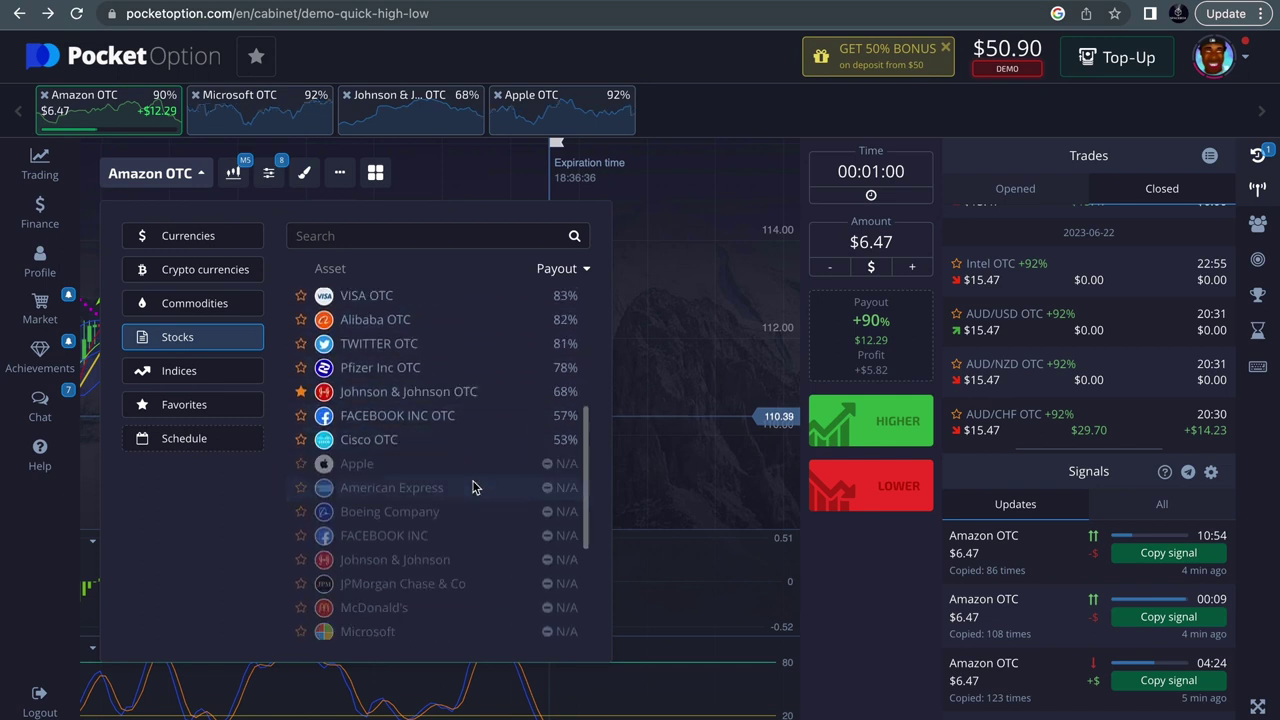
scroll(474, 487, "up", 10)
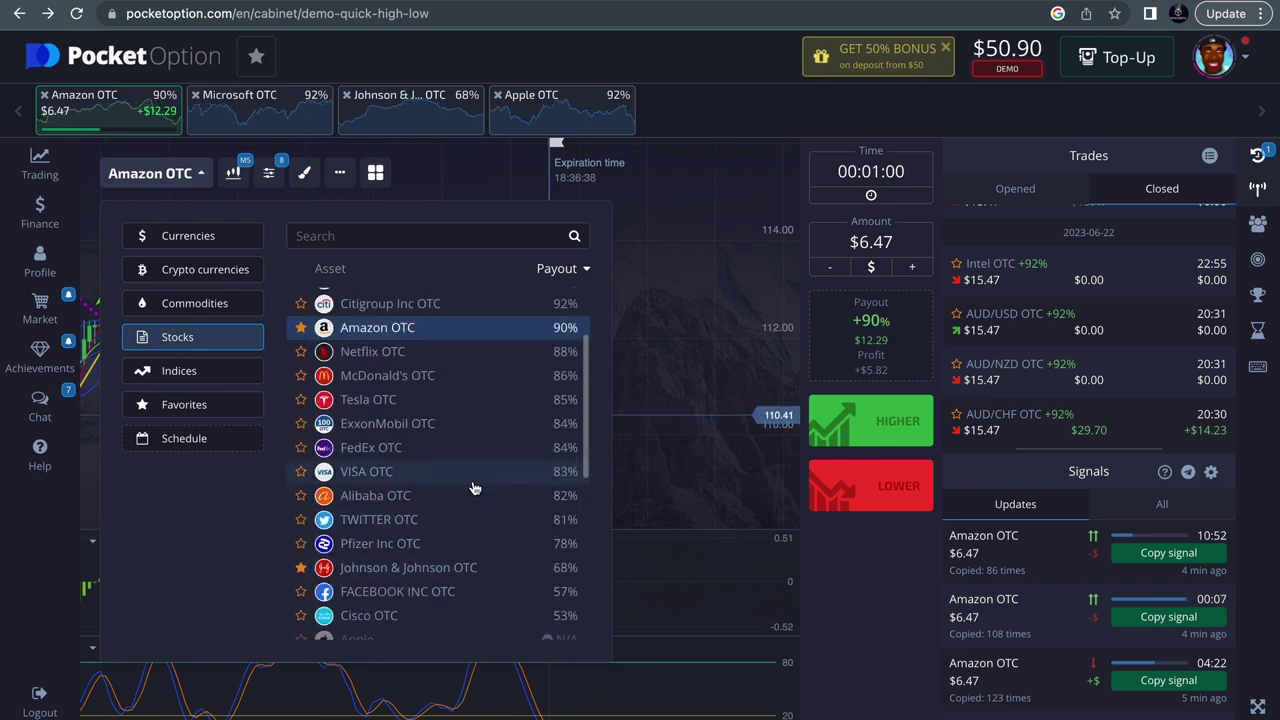
left_click(723, 323)
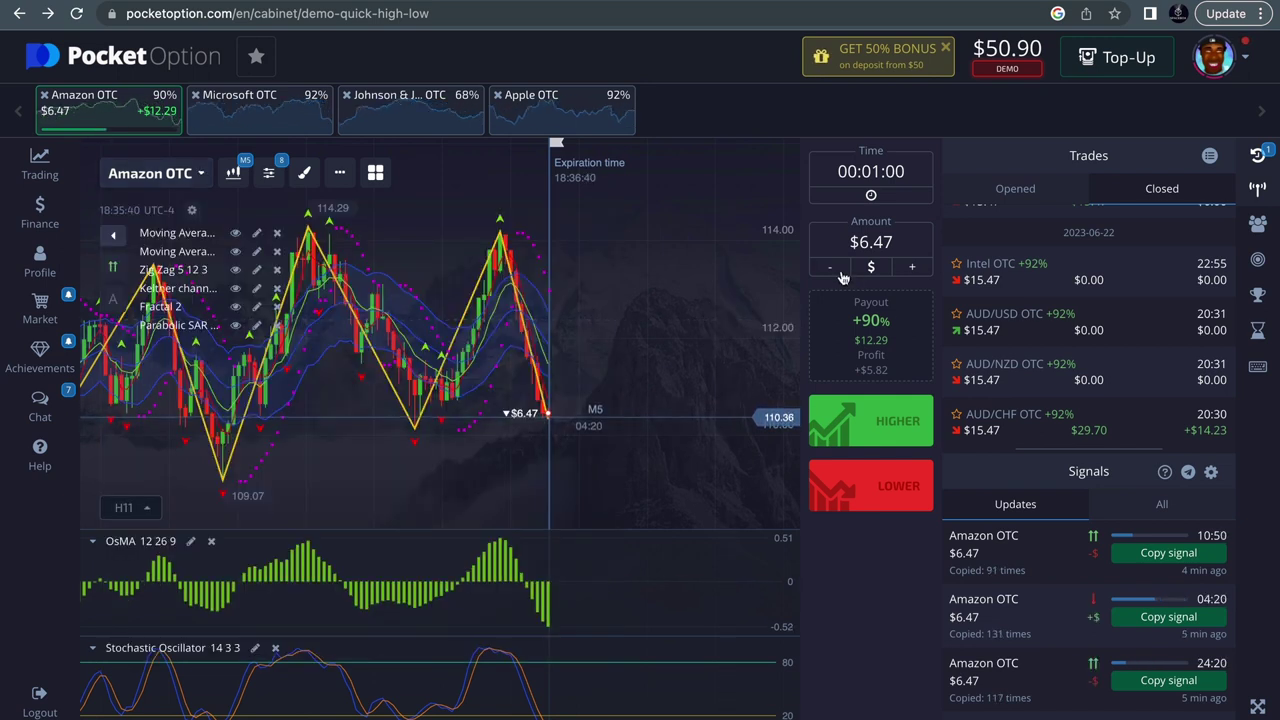
Step: Compare the assets and payouts offered under currencies, crypto currencies, commodities and stocks
left_click(150, 178)
left_click(204, 243)
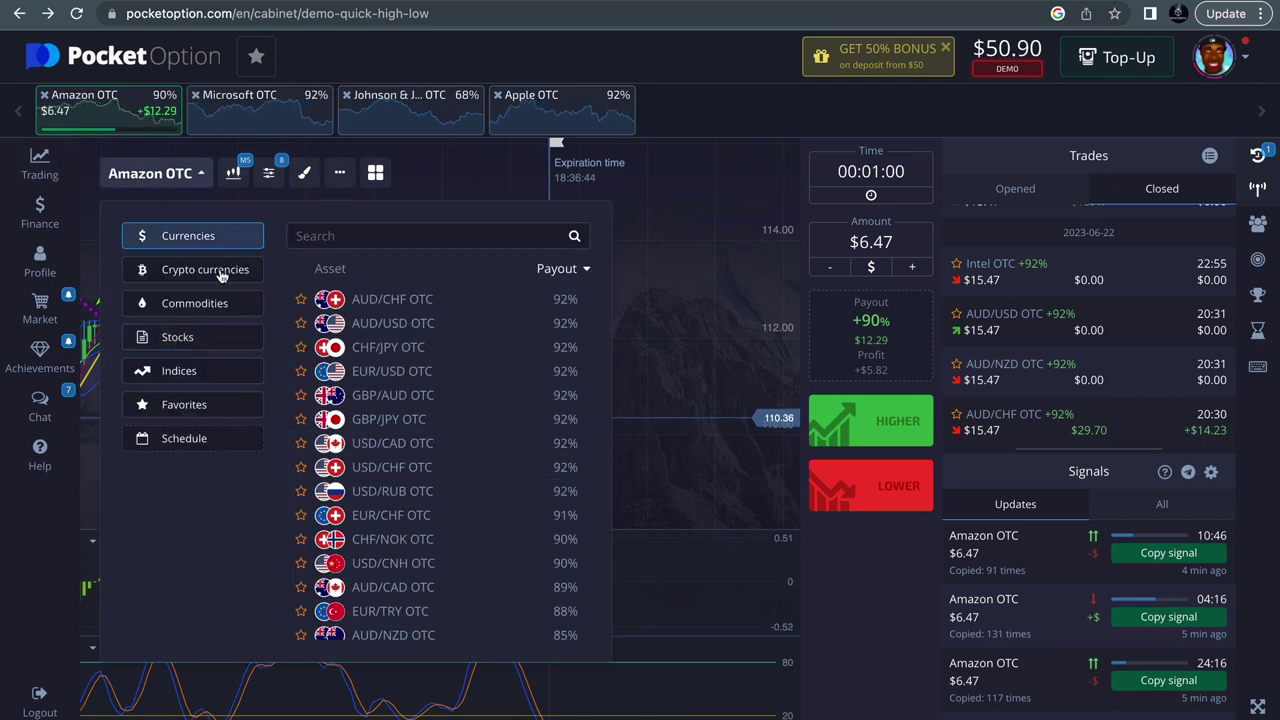
left_click(222, 276)
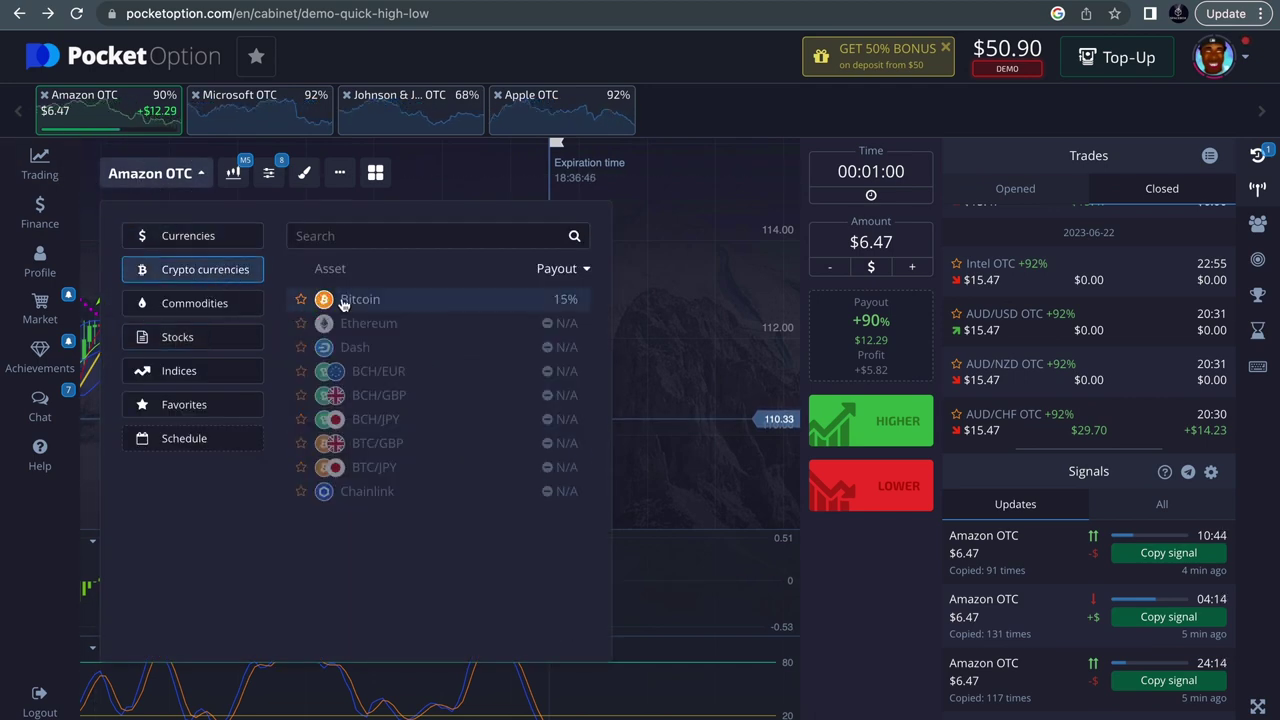
left_click(232, 310)
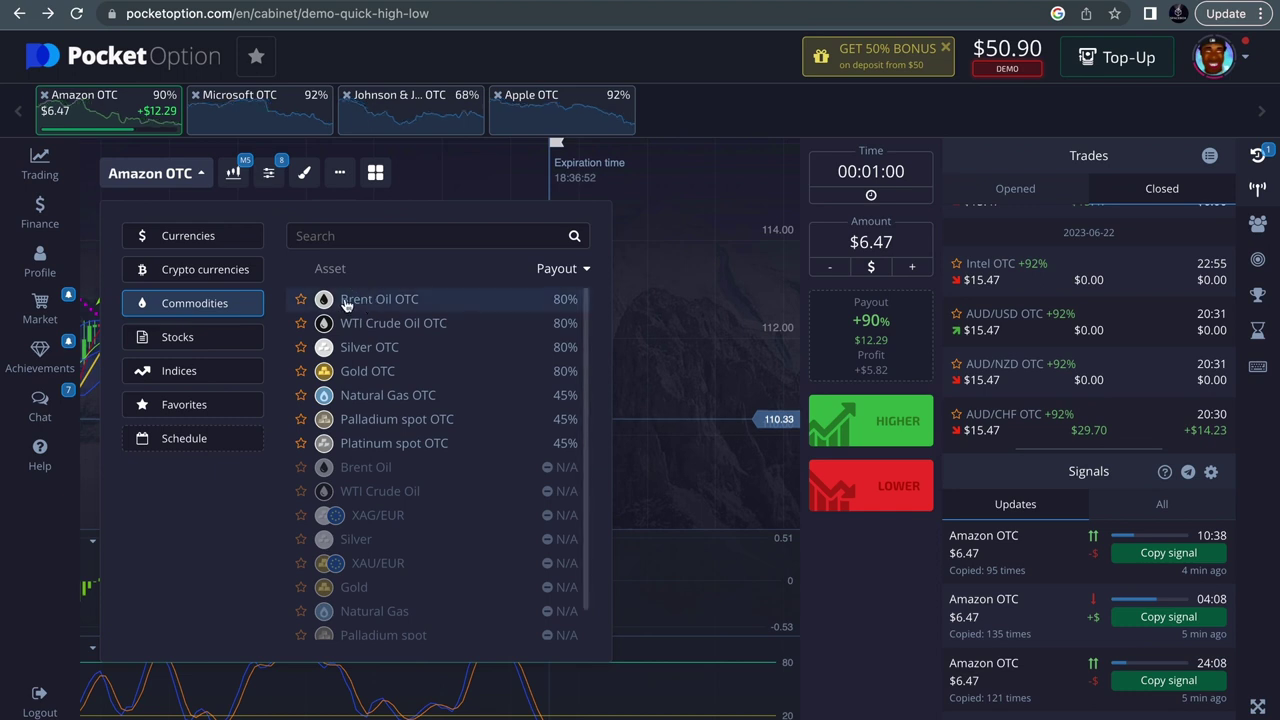
left_click(190, 236)
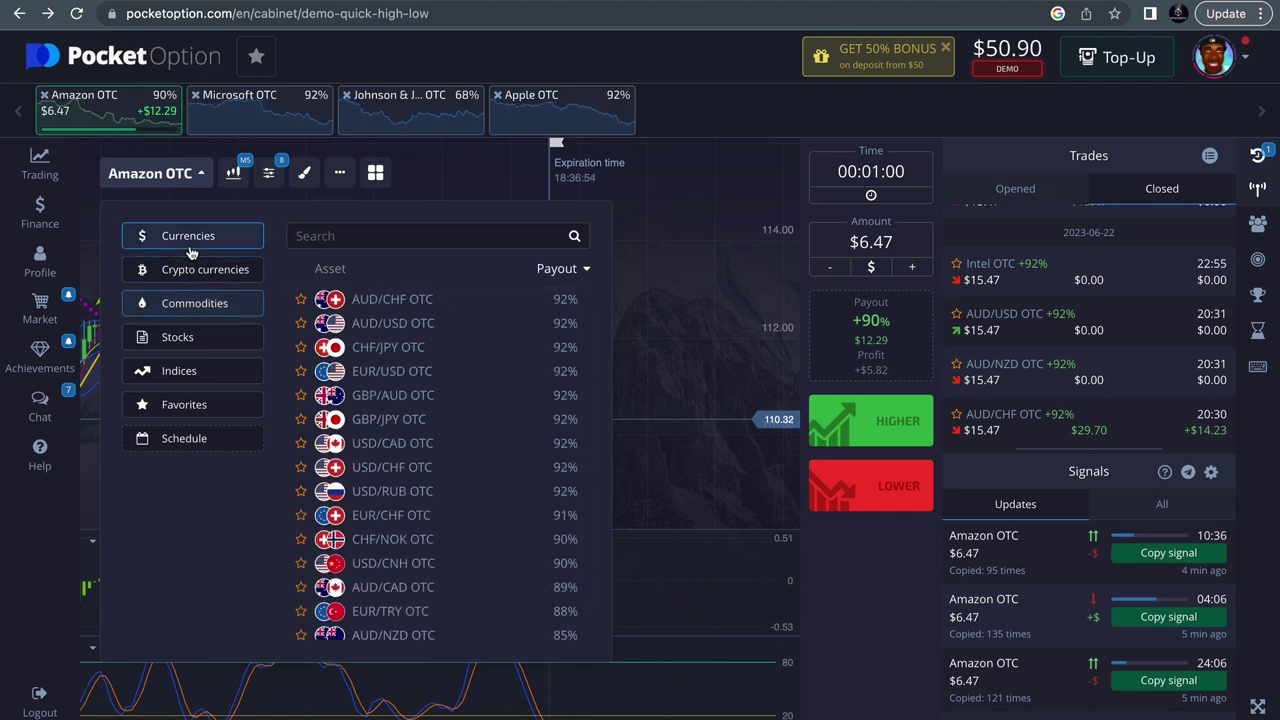
left_click(235, 337)
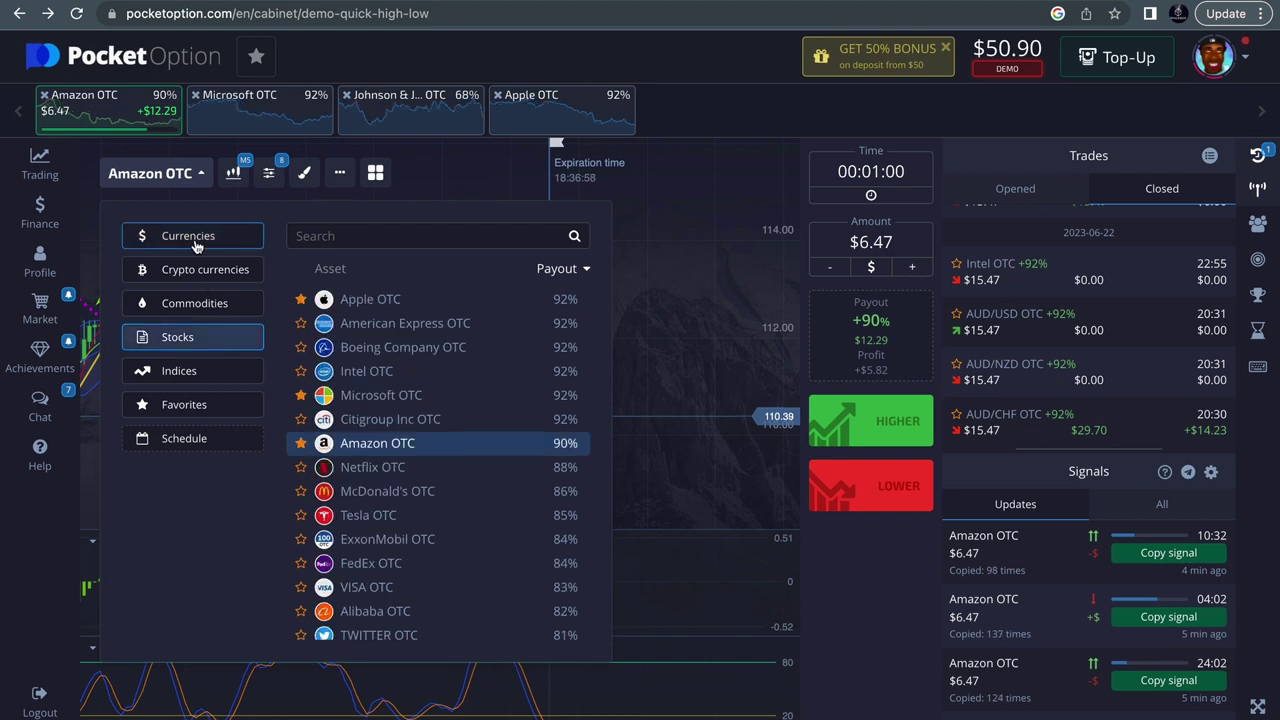
left_click(230, 240)
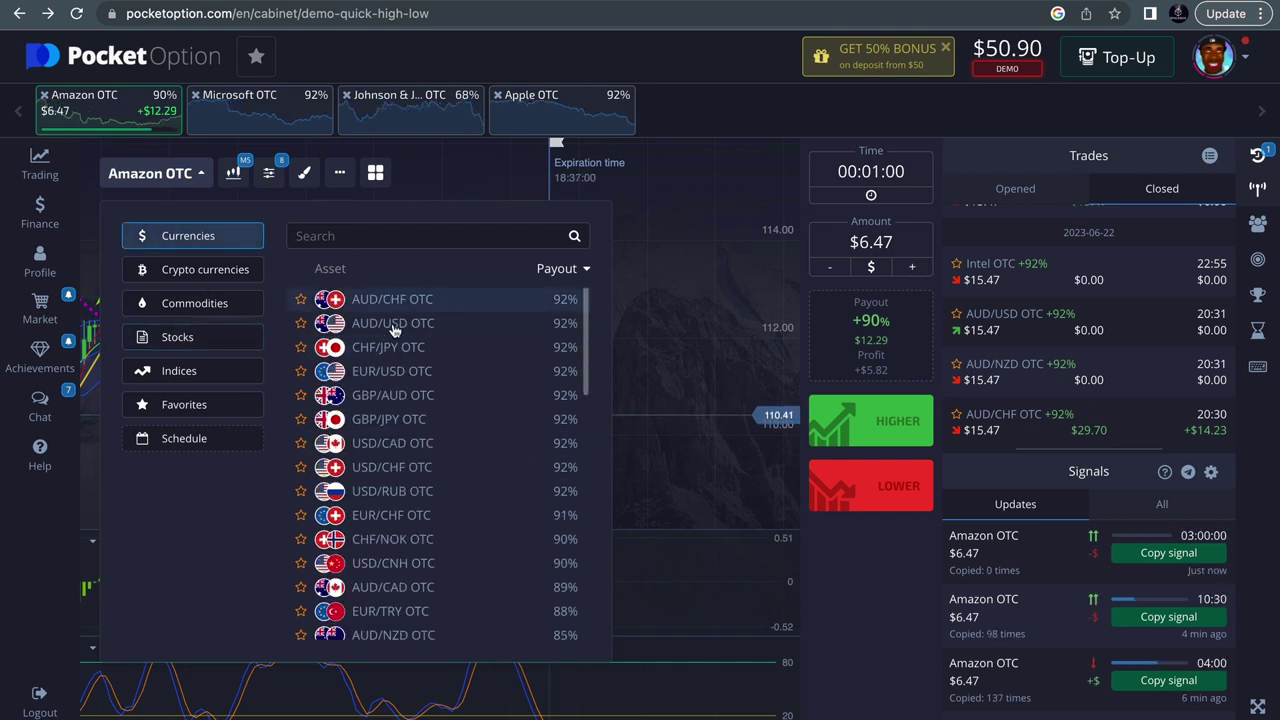
Step: Return to Amazon OTC from USD/CAD OTC and examine its swings on the M10 time frame
left_click(452, 447)
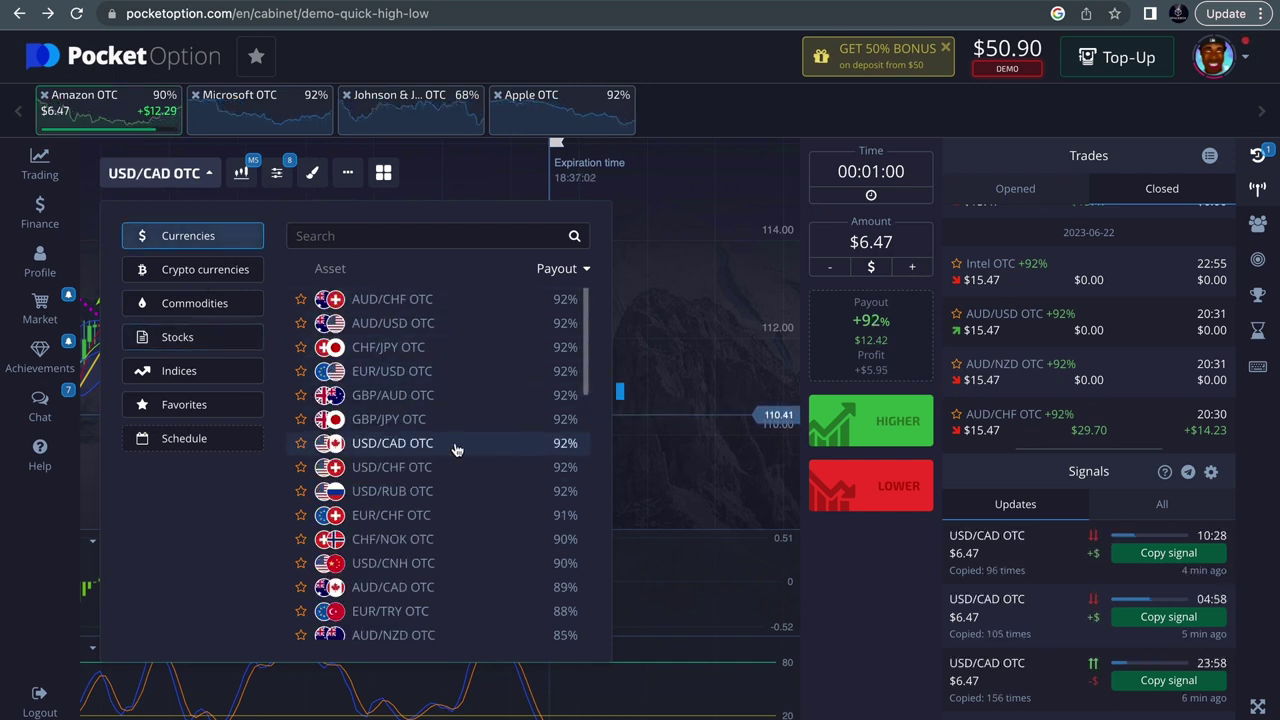
left_click(153, 115)
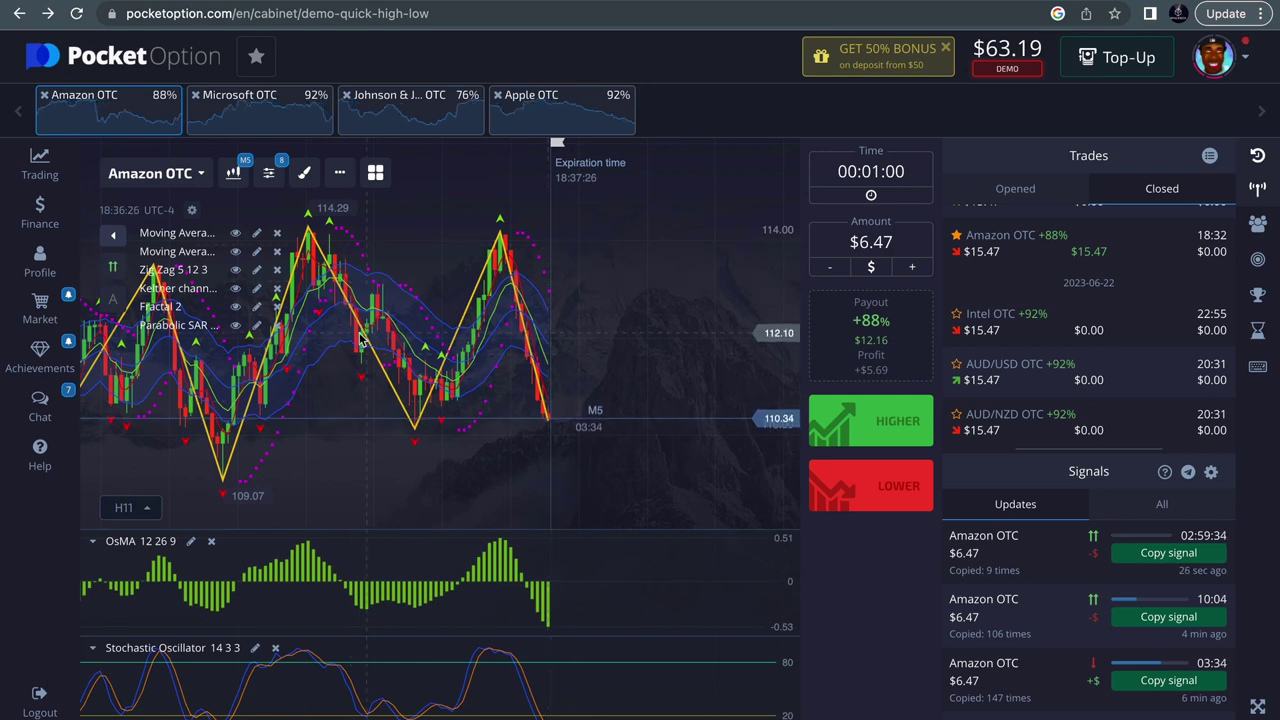
left_click(233, 172)
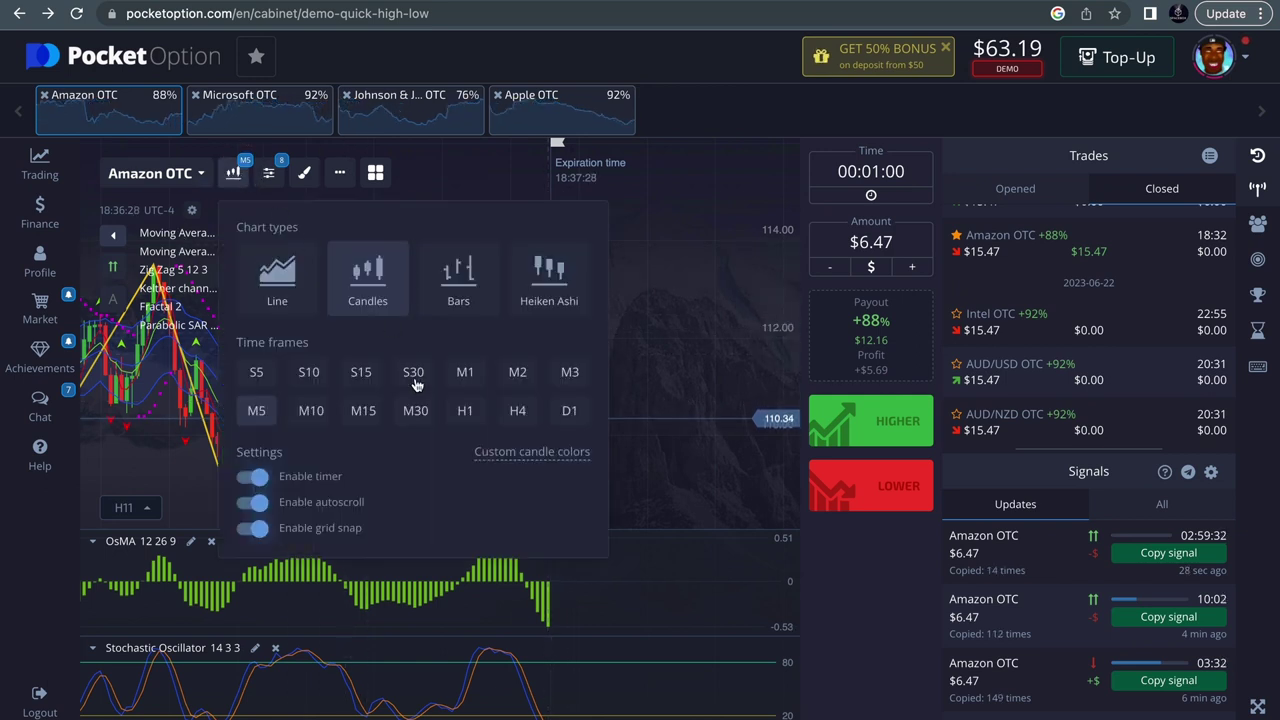
left_click(311, 411)
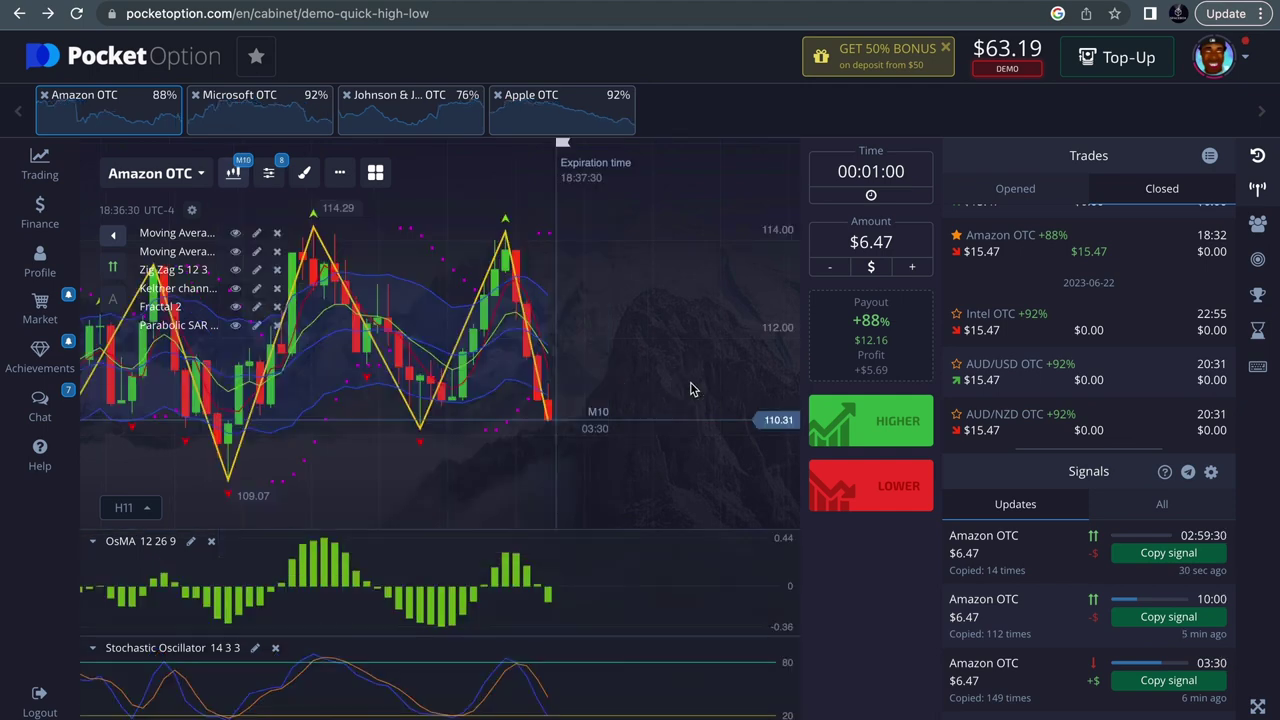
scroll(441, 407, "down", 5)
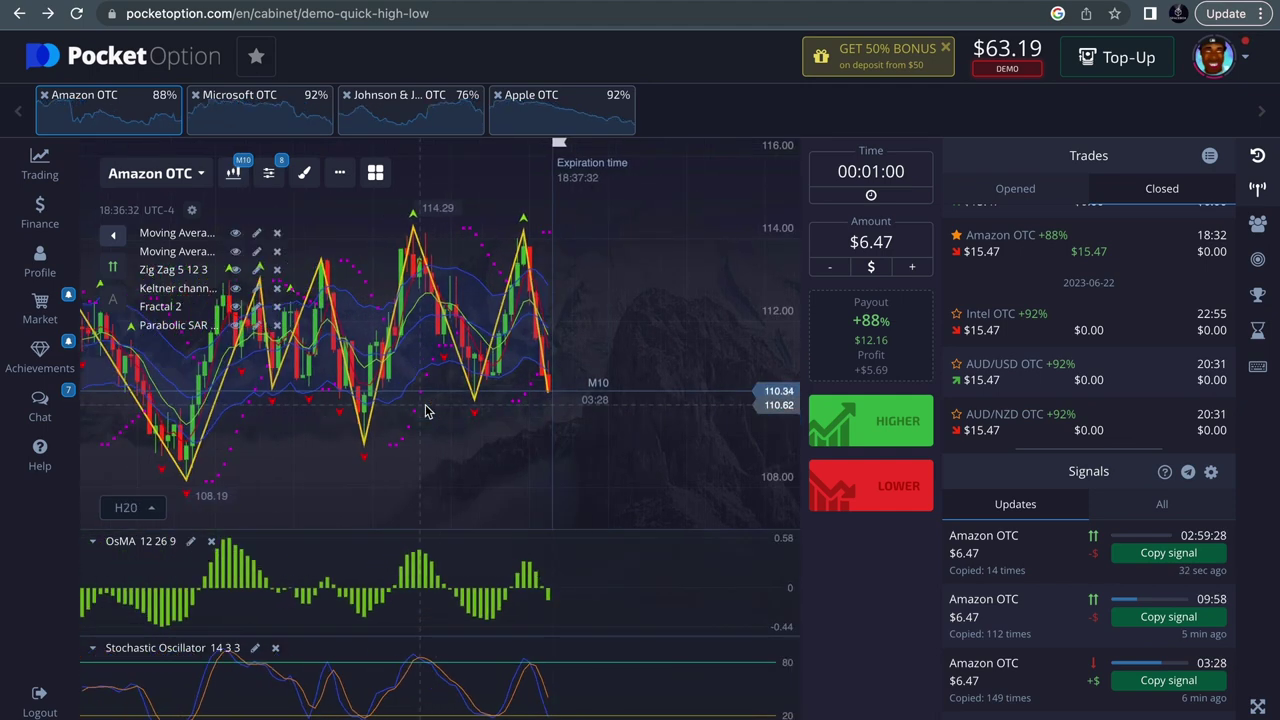
left_click_drag(293, 413, 322, 443)
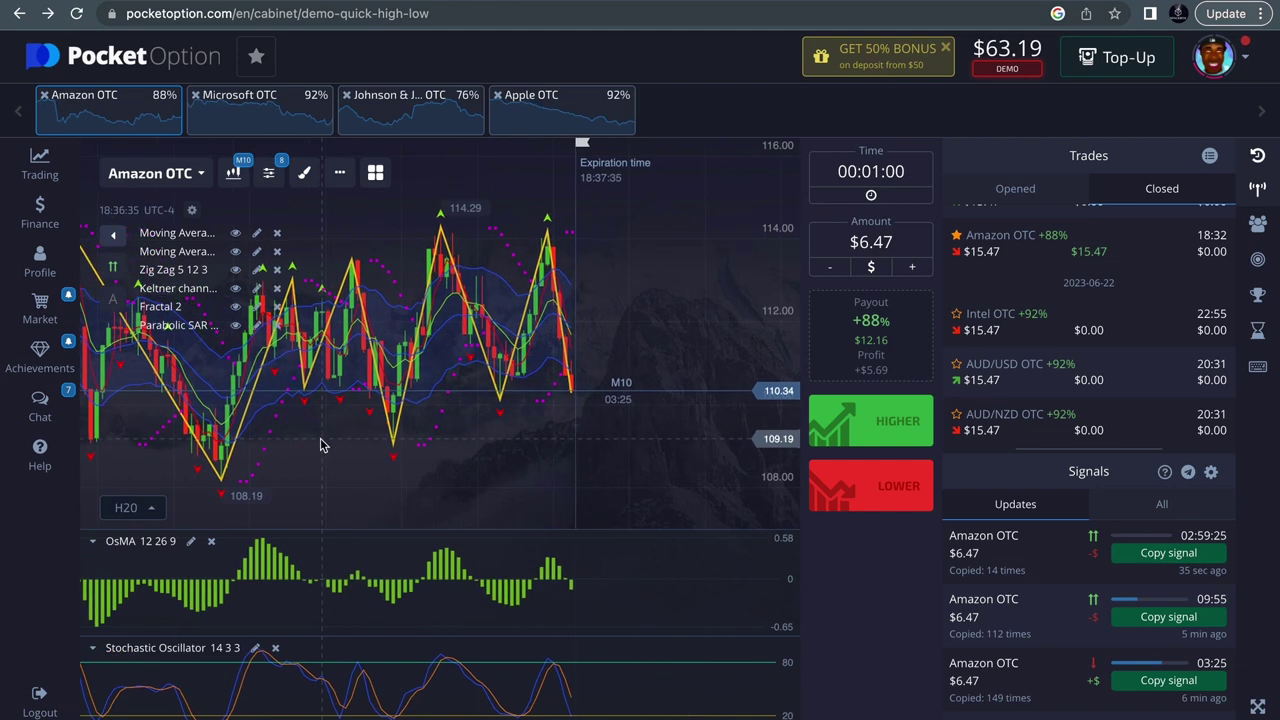
Step: Switch the Amazon OTC chart to the M3 time frame and examine the smaller trend swings
left_click(234, 174)
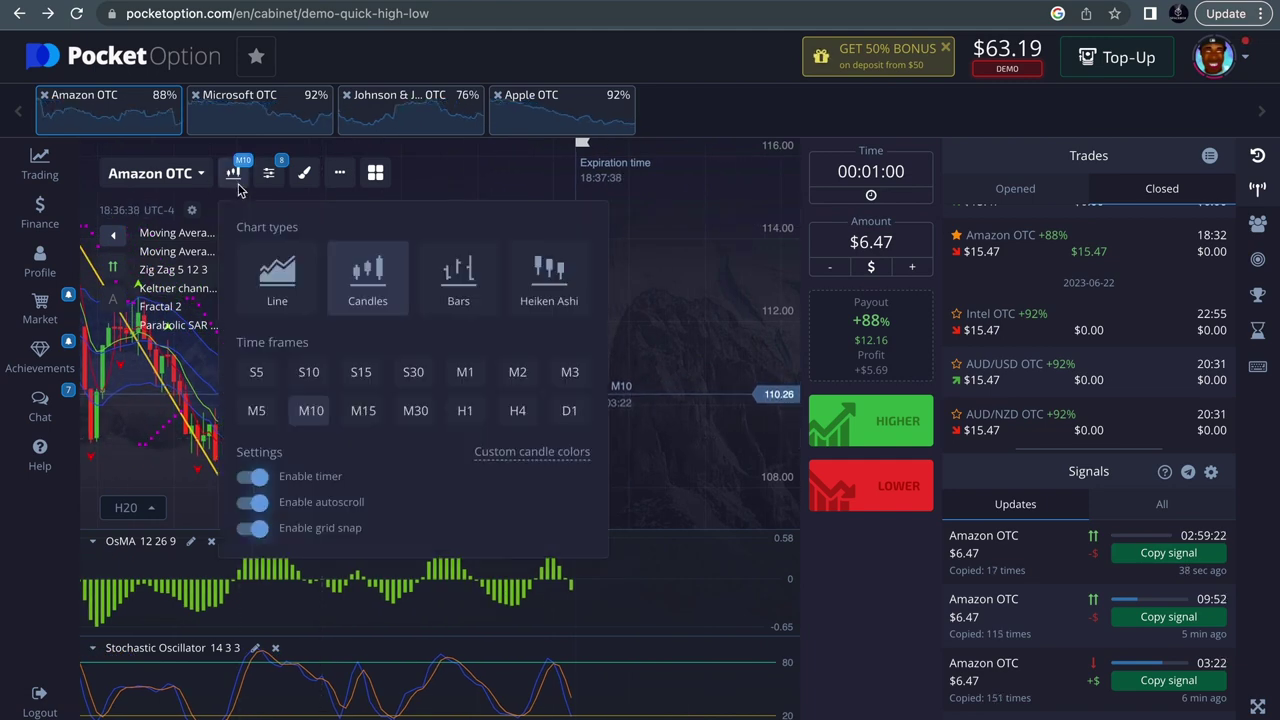
left_click(569, 376)
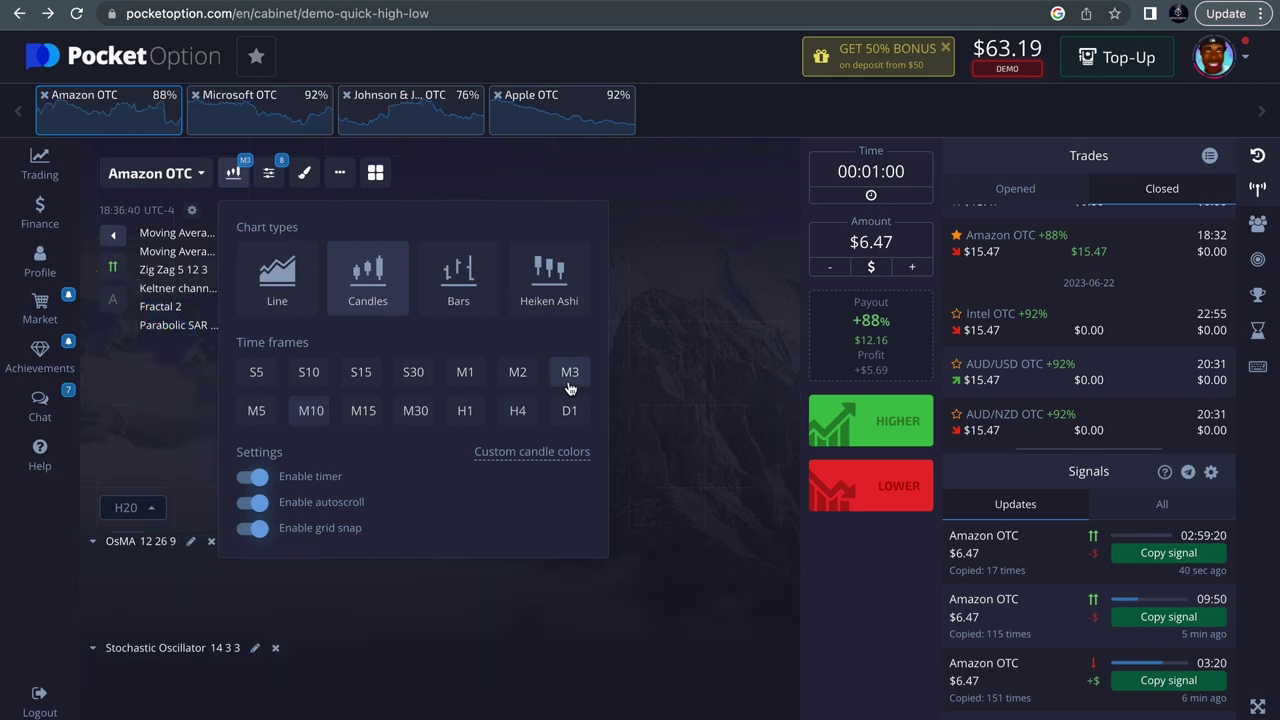
left_click(661, 355)
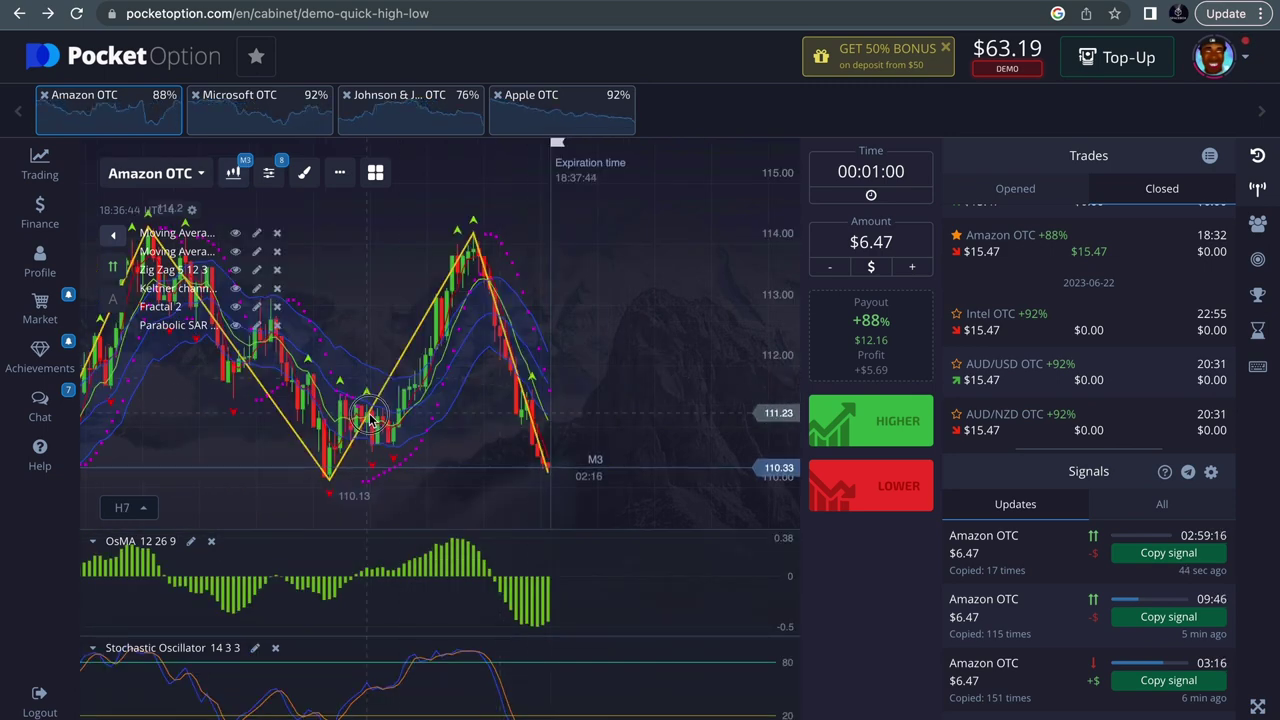
scroll(488, 405, "up", 4)
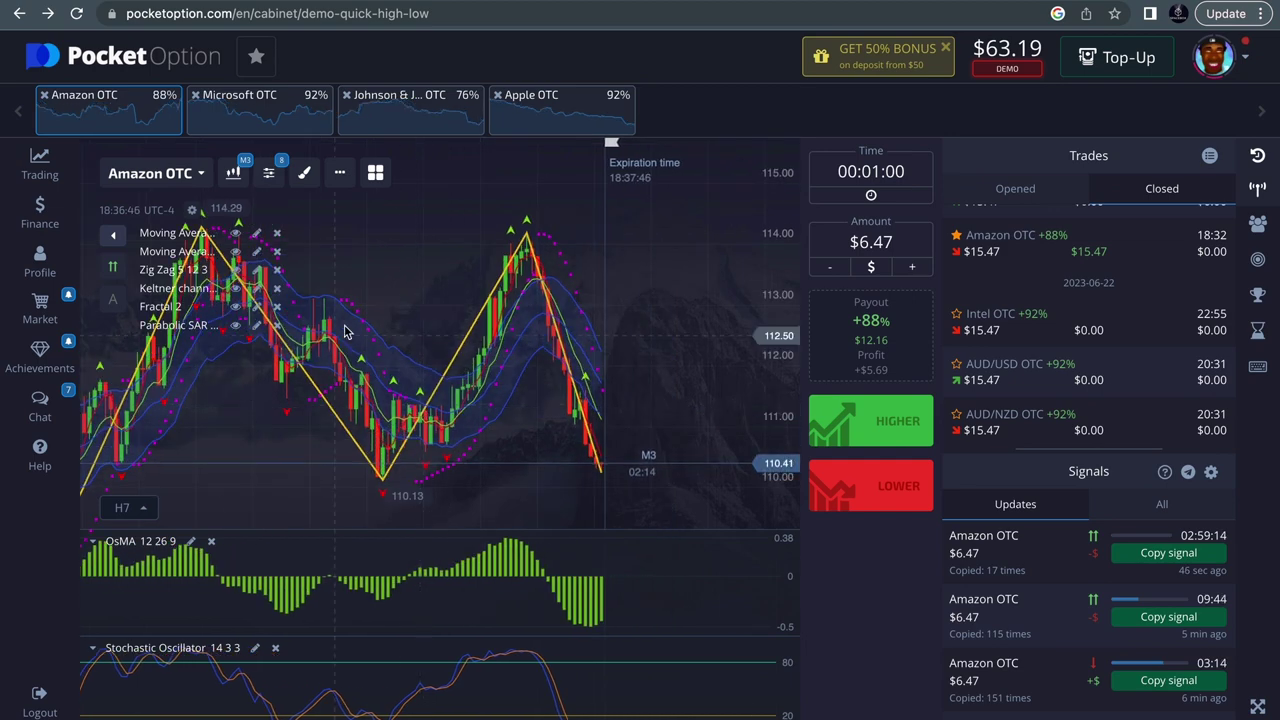
Step: Set the Amazon OTC candle chart's time frame back to M10
left_click(195, 172)
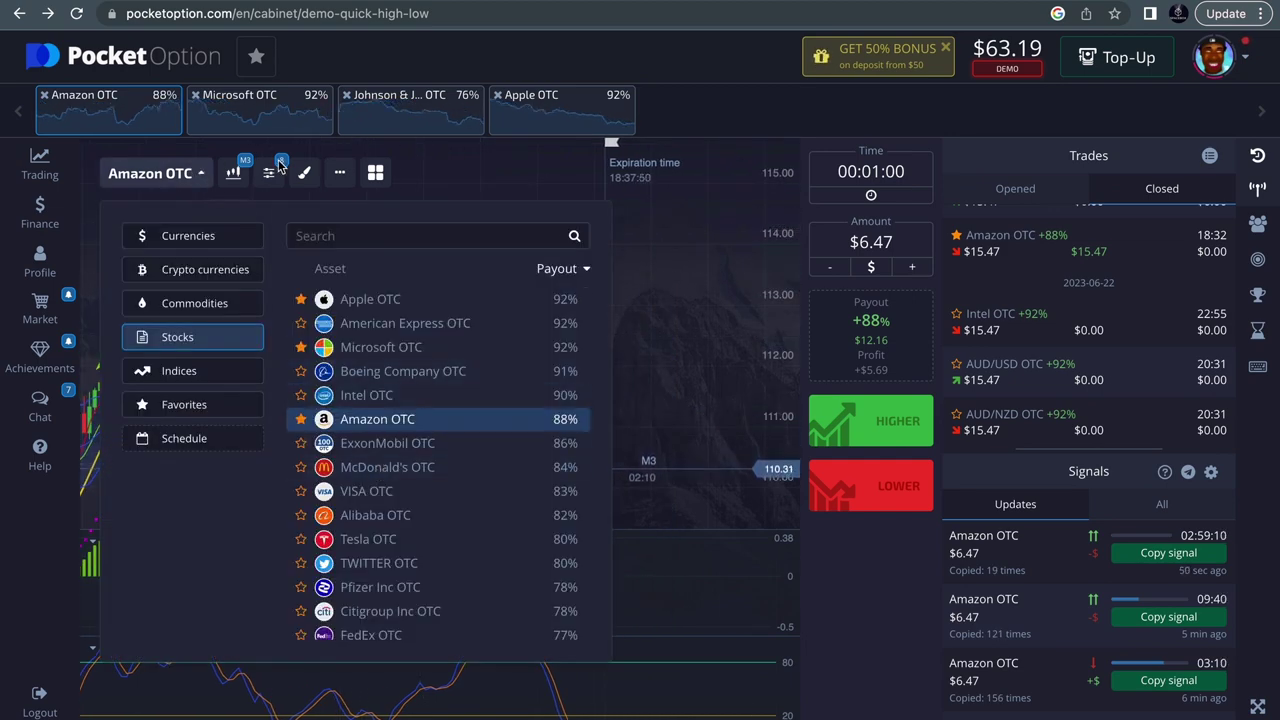
left_click(235, 174)
left_click(237, 174)
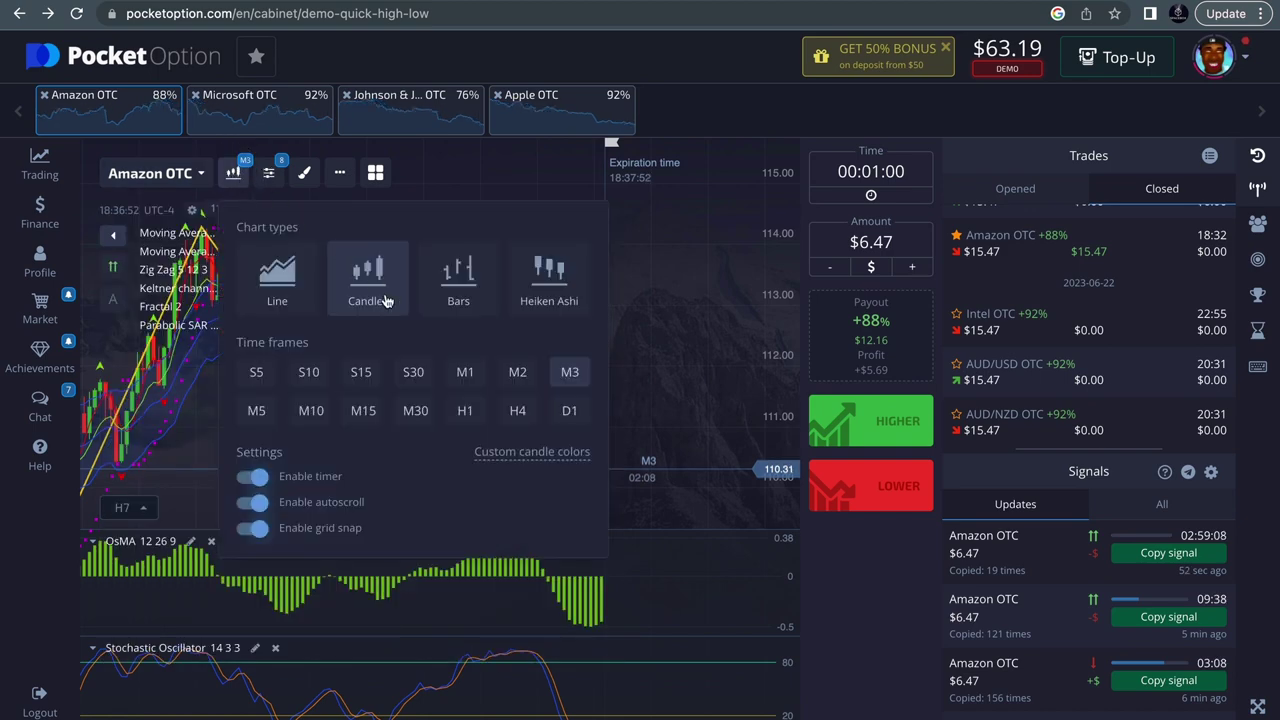
left_click(311, 410)
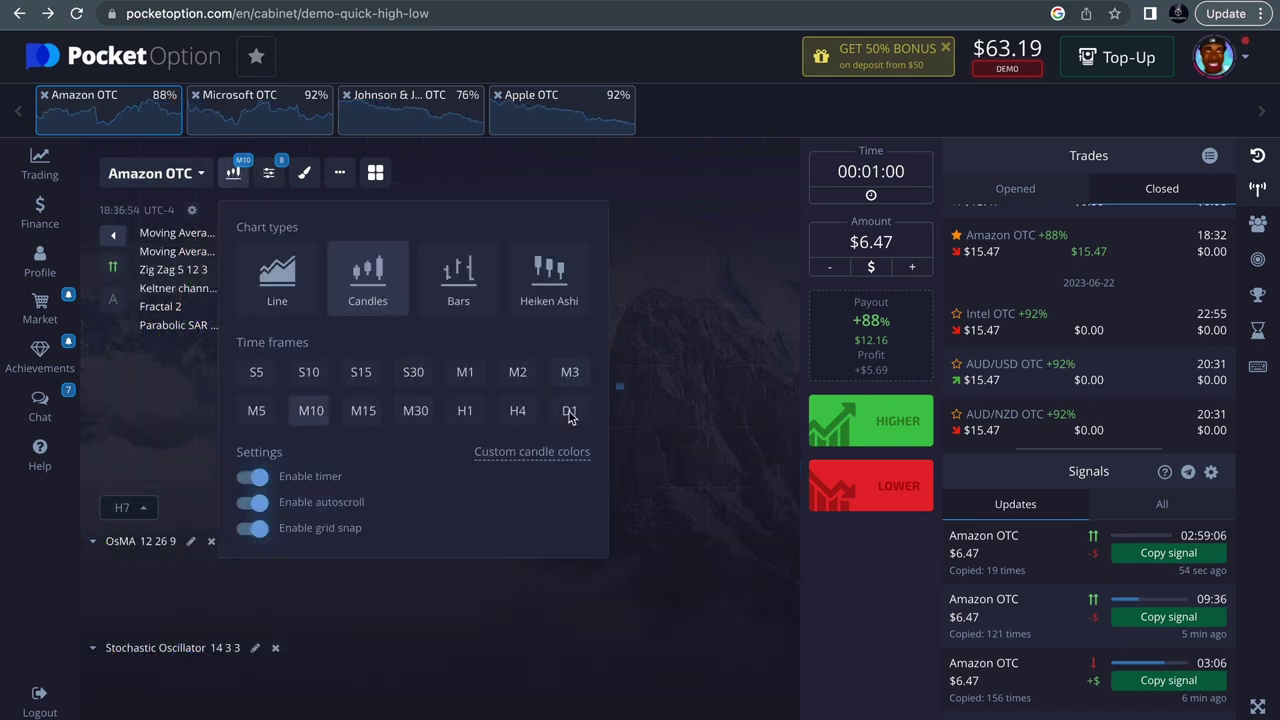
Step: Switch to the McDonald's OTC stock and examine its recent trend swings on the M10 chart
left_click(160, 176)
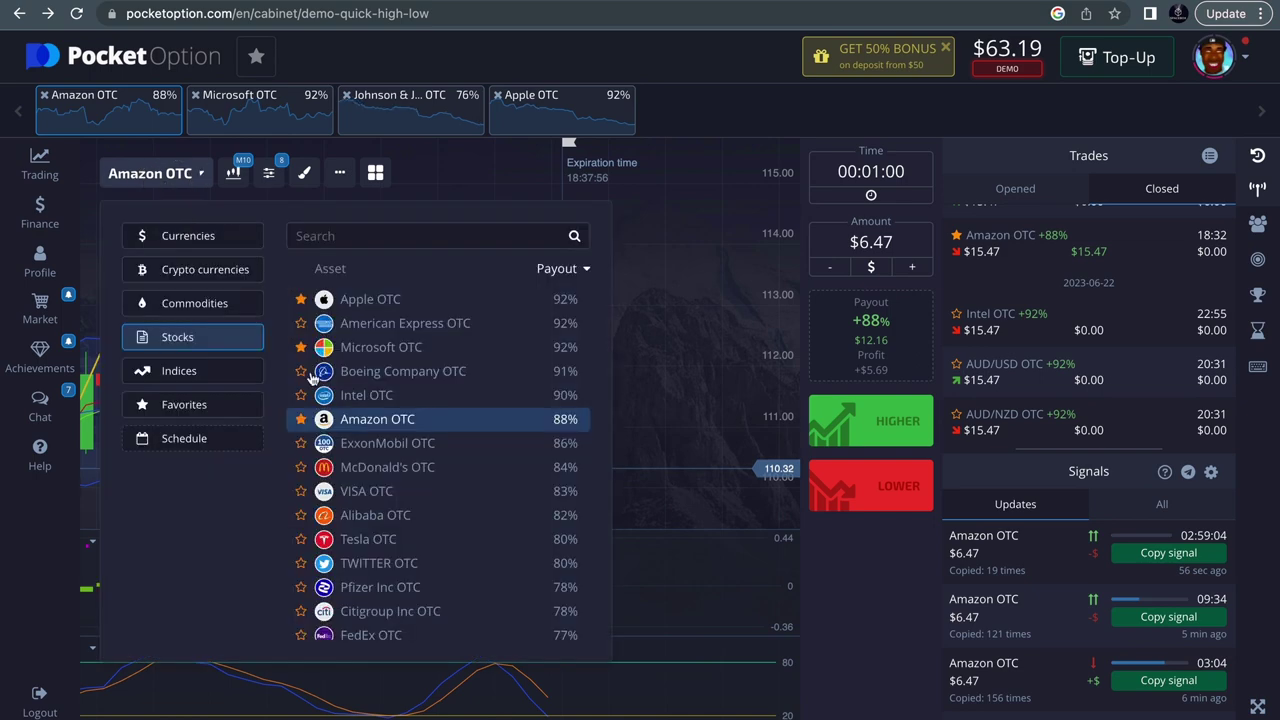
left_click(408, 471)
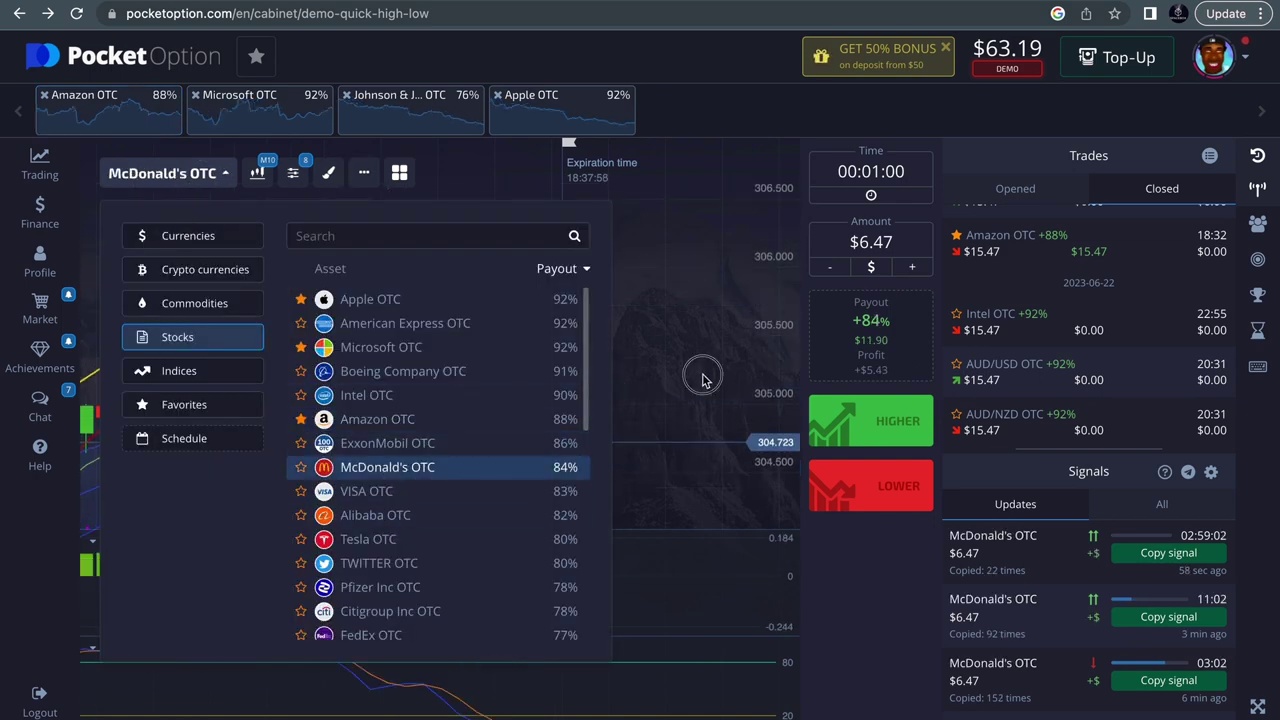
scroll(700, 380, "down", 5)
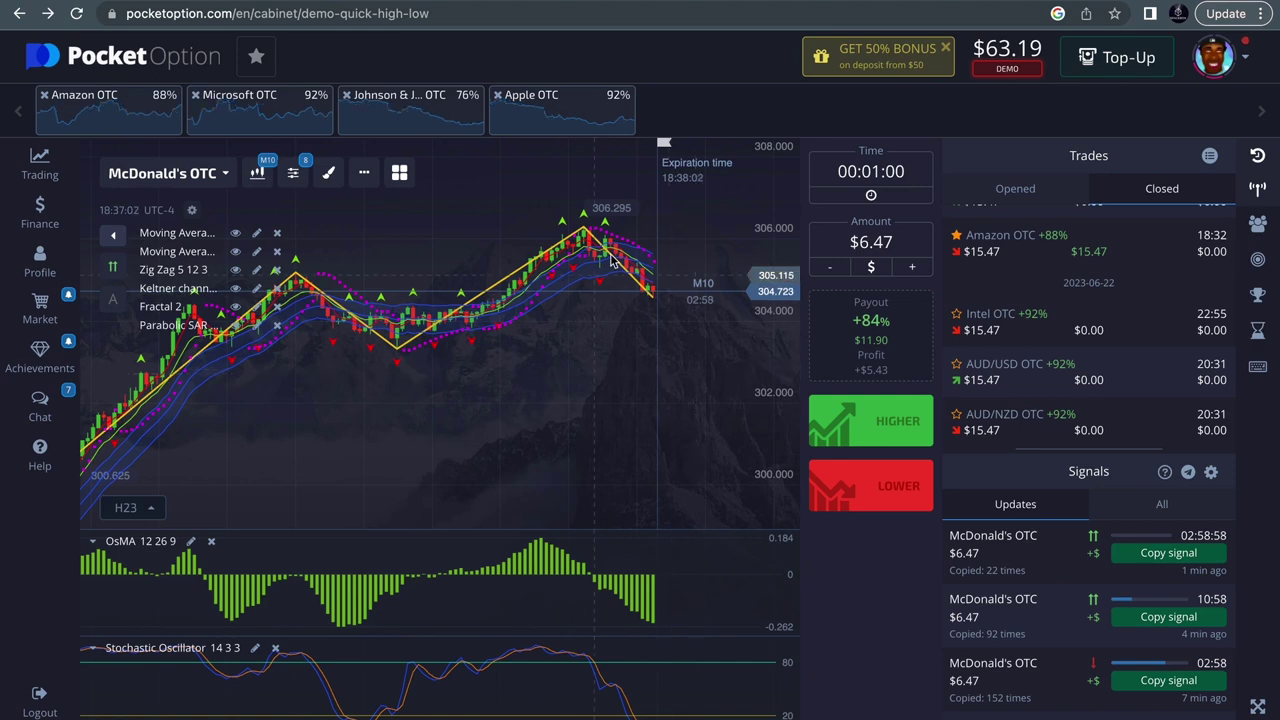
scroll(665, 297, "up", 2)
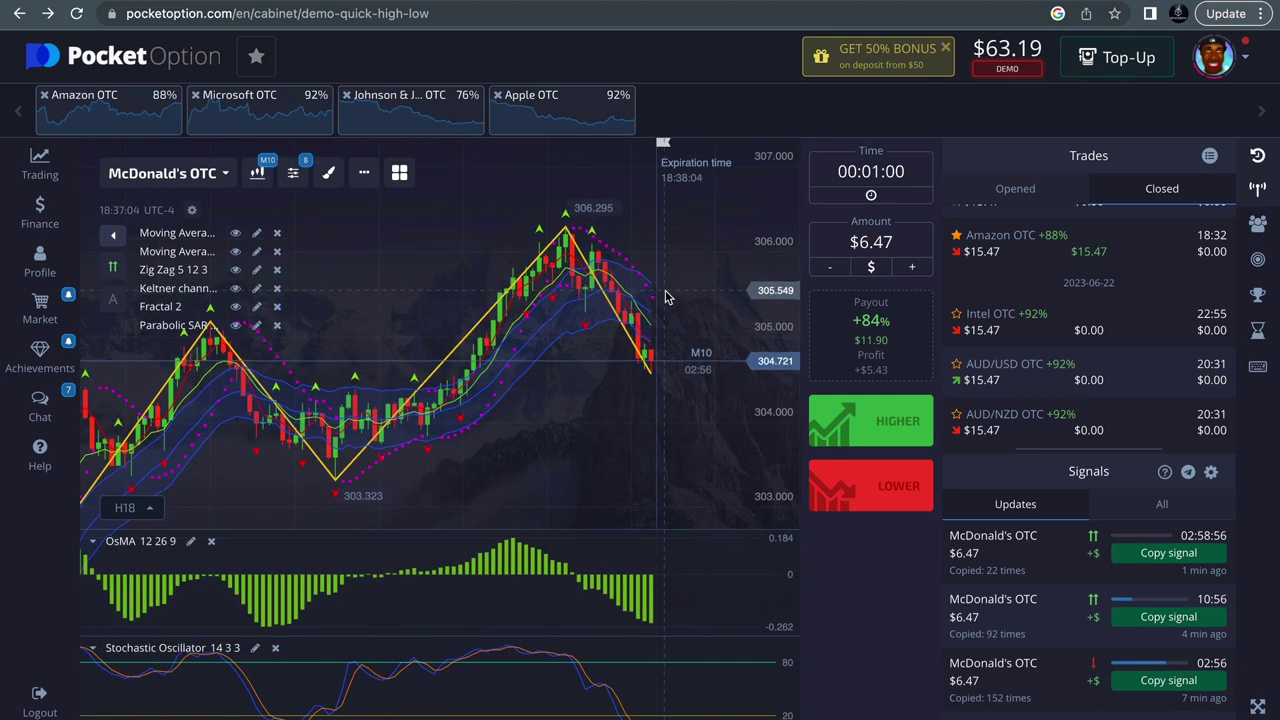
Step: Switch the chart to the VISA OTC stock and review its earlier and latest price swings
left_click(180, 185)
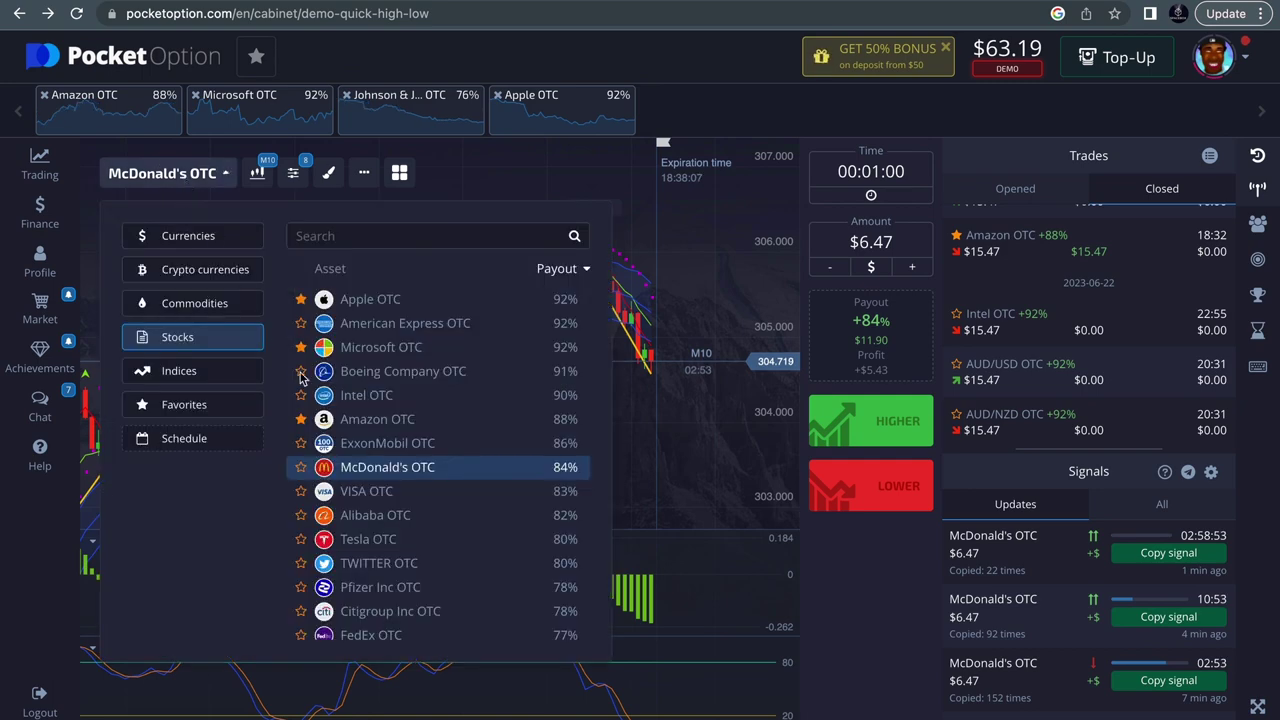
left_click(368, 492)
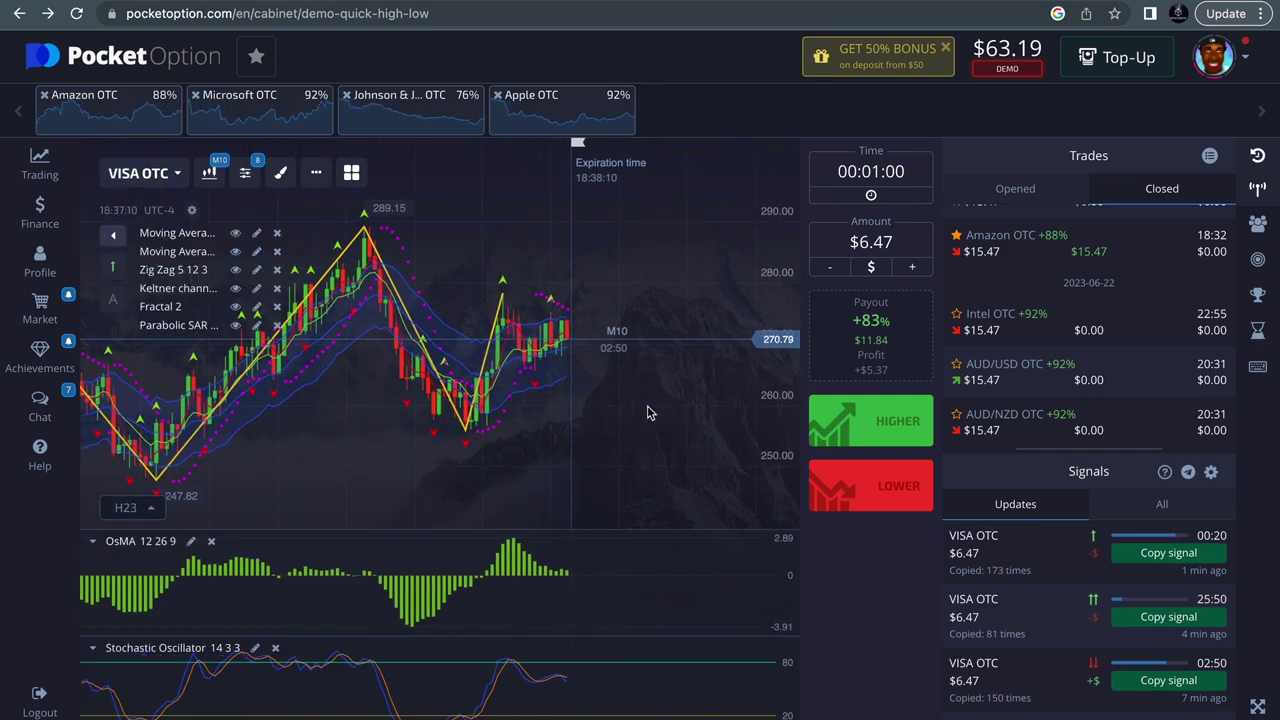
mouse_move(409, 429)
left_mouse_down()
mouse_move(480, 431)
mouse_move(400, 437)
left_mouse_up()
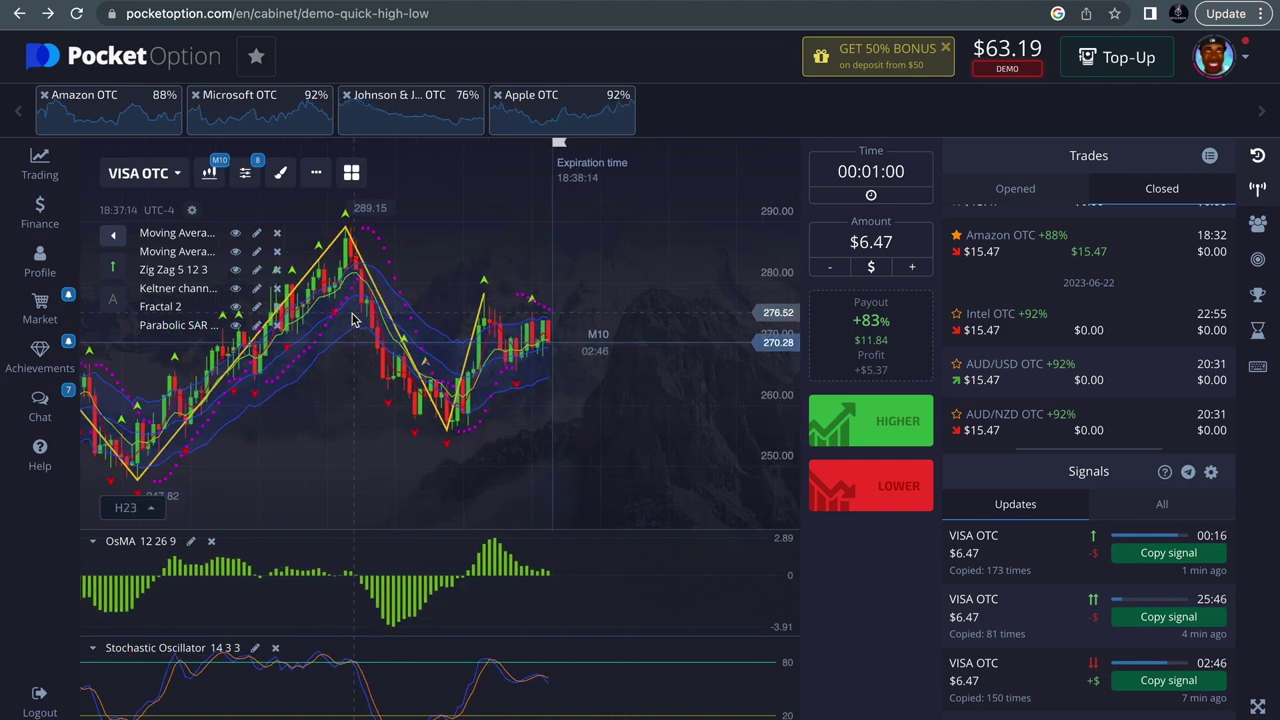
left_click_drag(352, 320, 651, 409)
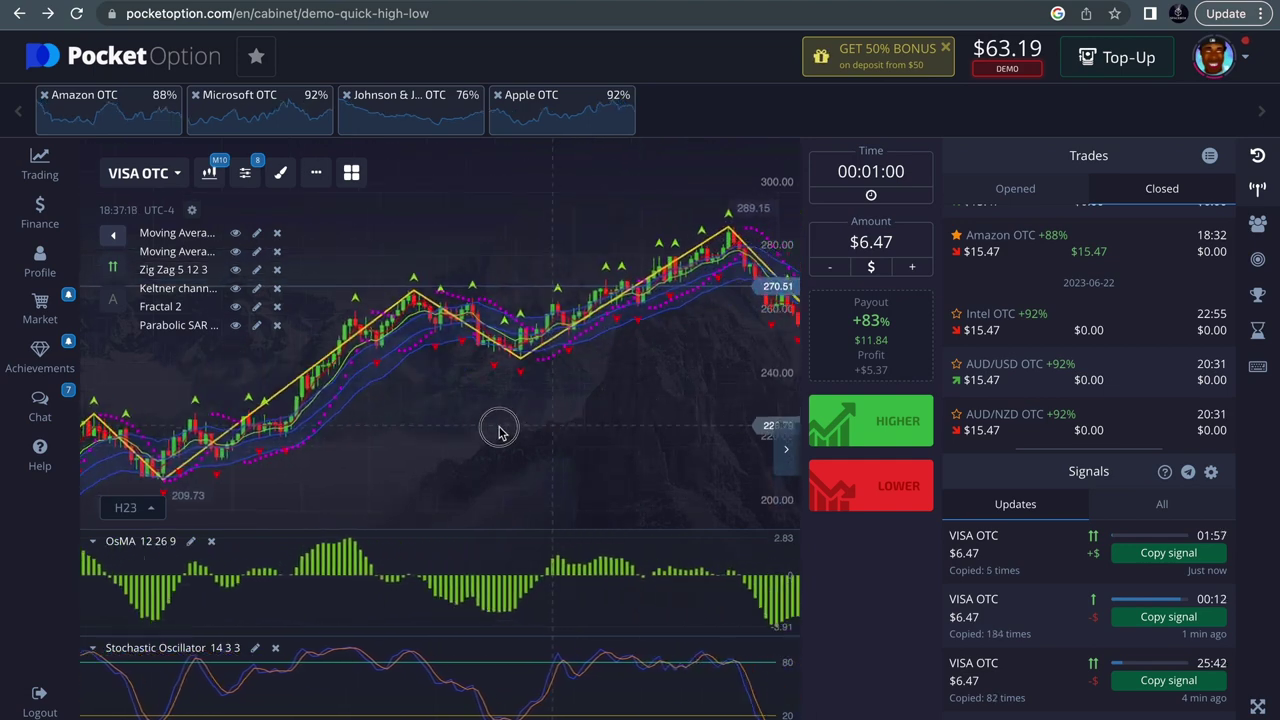
left_click_drag(451, 431, 358, 433)
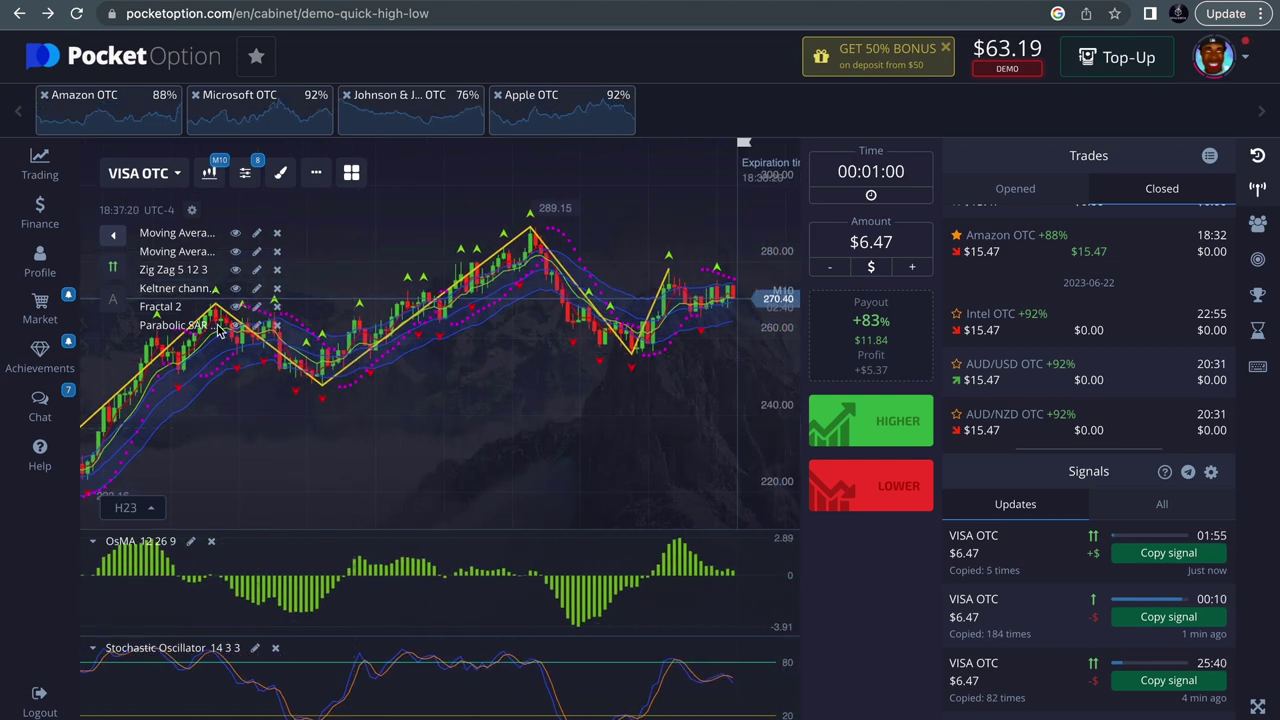
left_click_drag(595, 344, 450, 297)
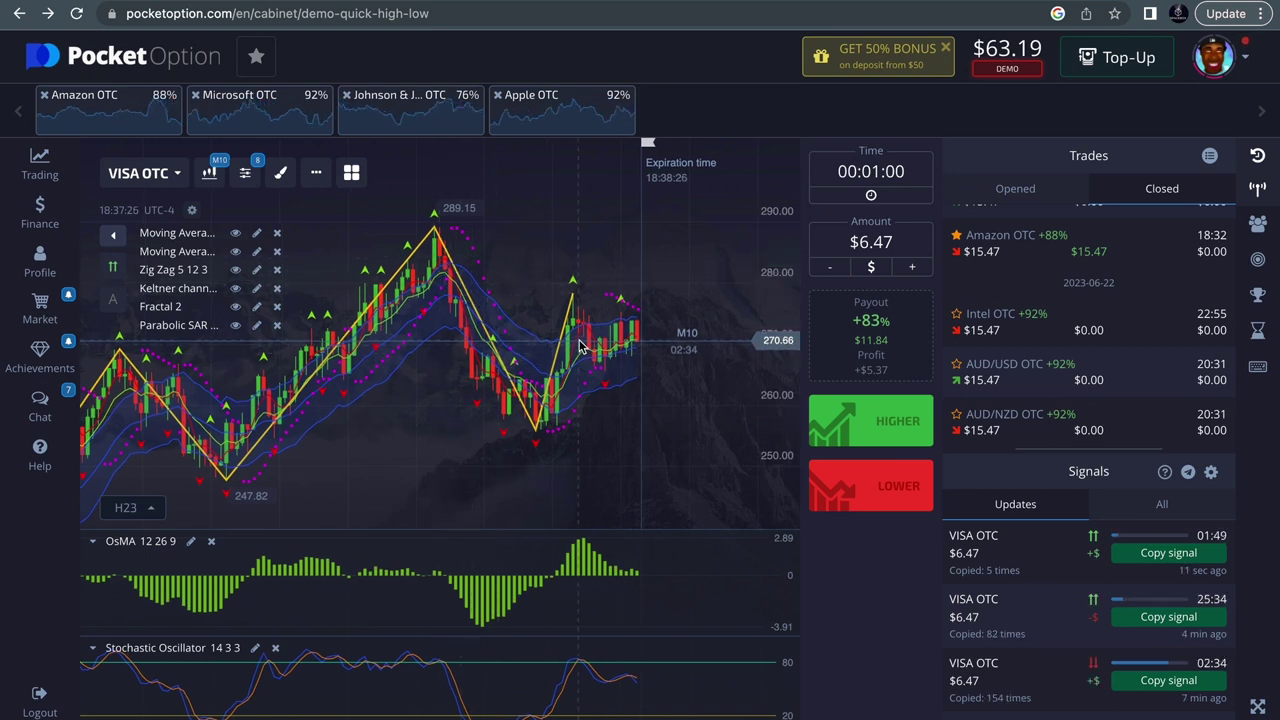
Step: Examine the latest VISA OTC swing against the Zig Zag, Keltner channel and oscillator indicators
scroll(651, 377, "up", 5)
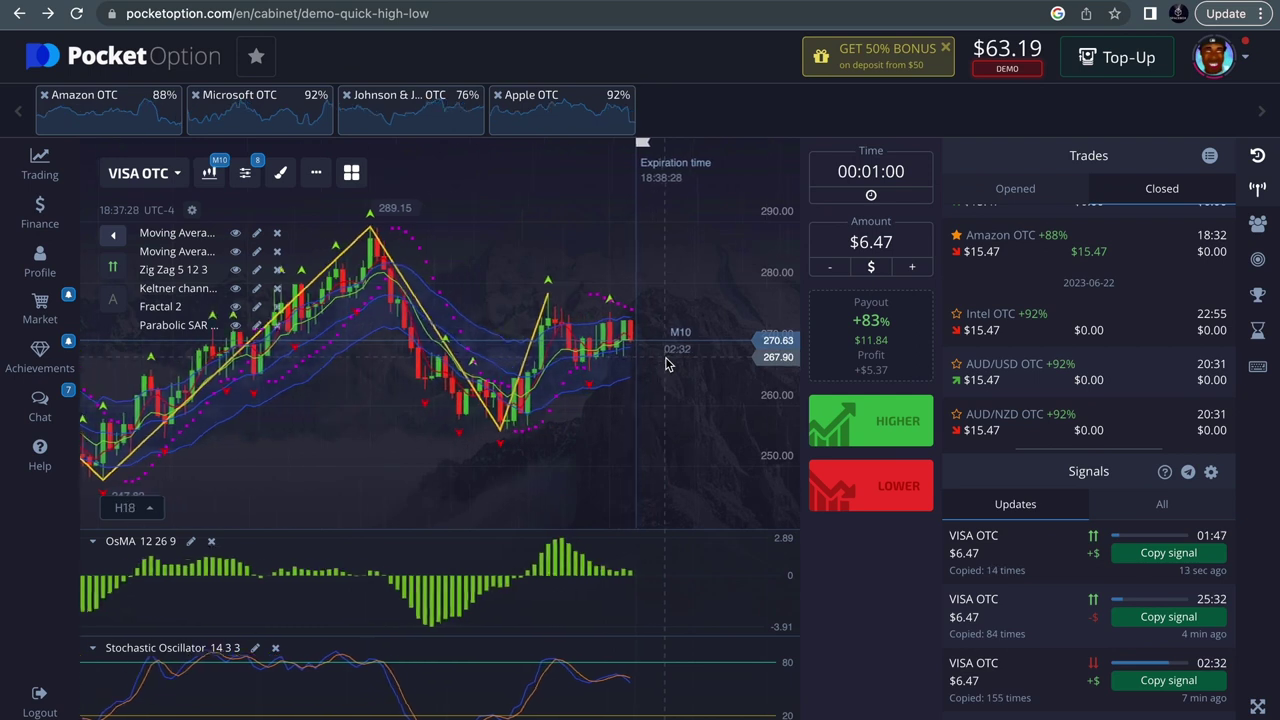
scroll(668, 331, "up", 1)
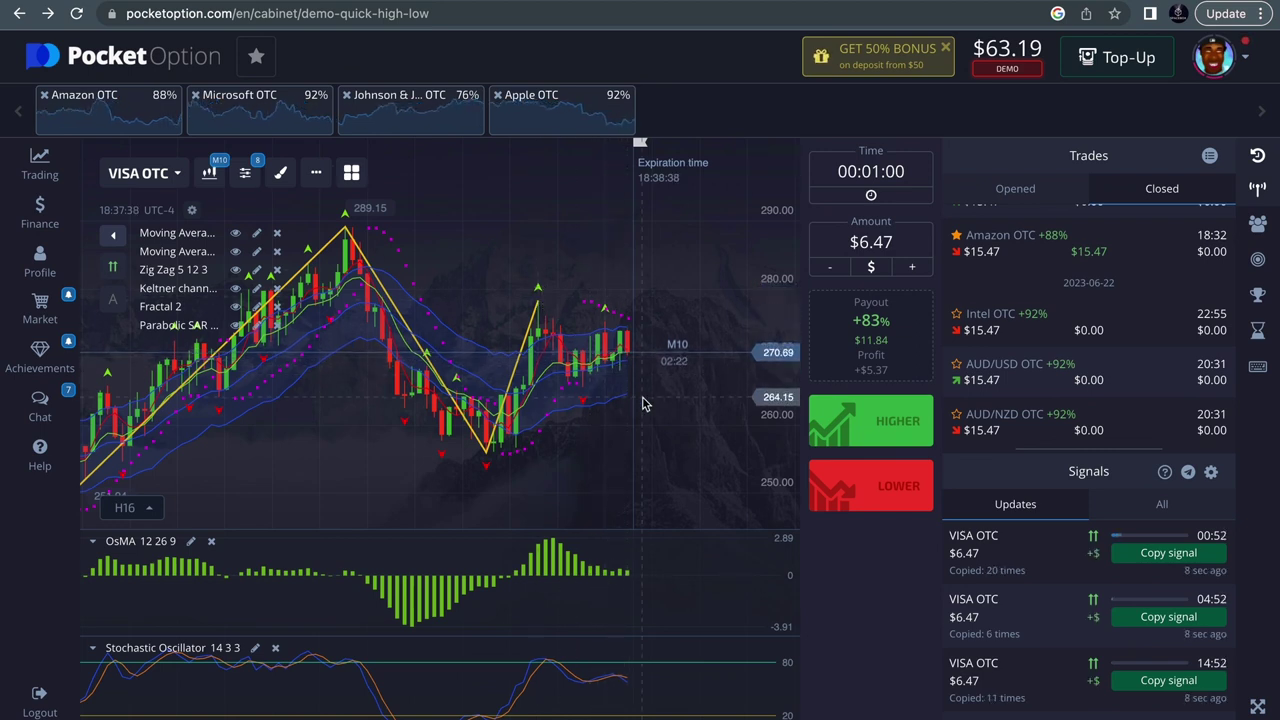
scroll(645, 417, "down", 4)
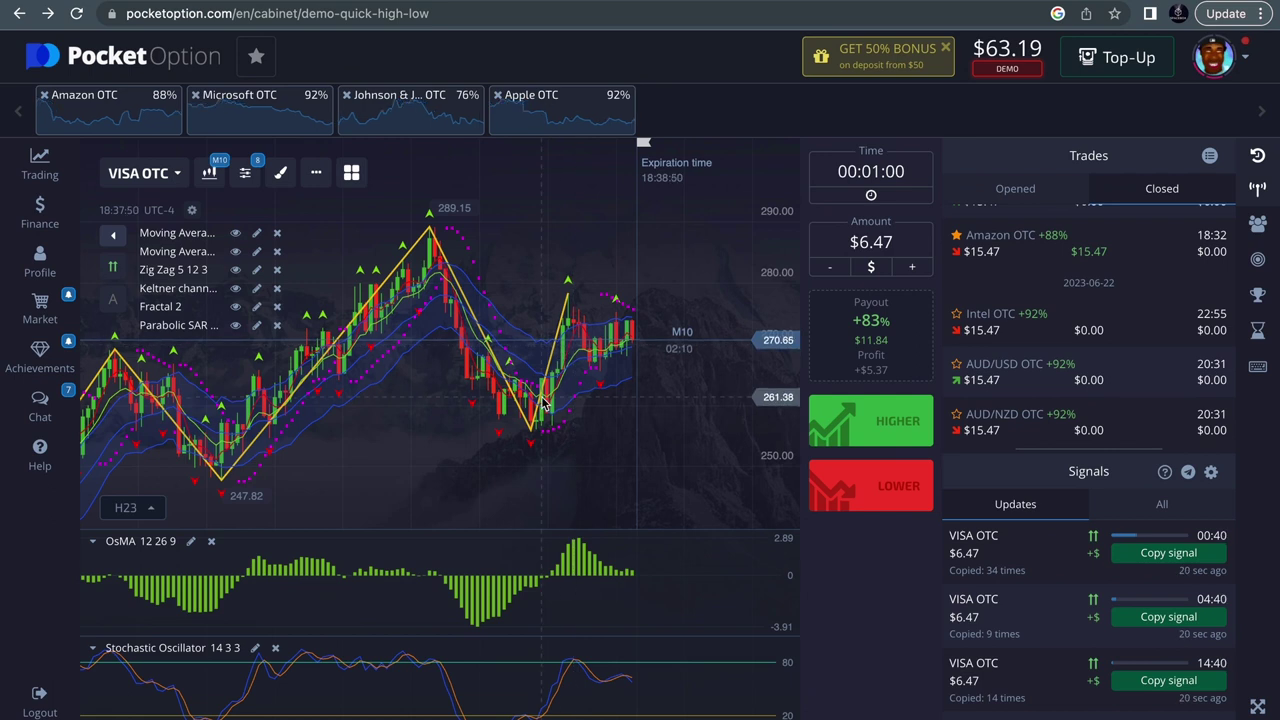
scroll(541, 403, "up", 2)
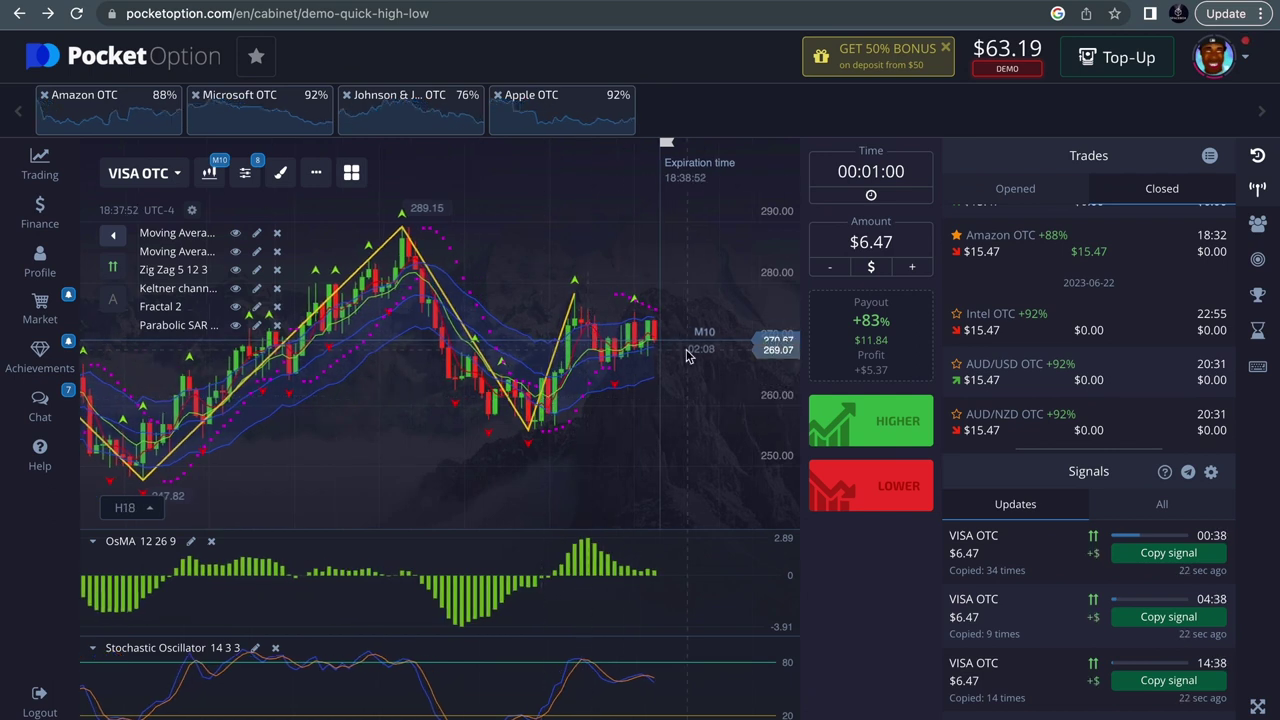
scroll(688, 358, "down", 2)
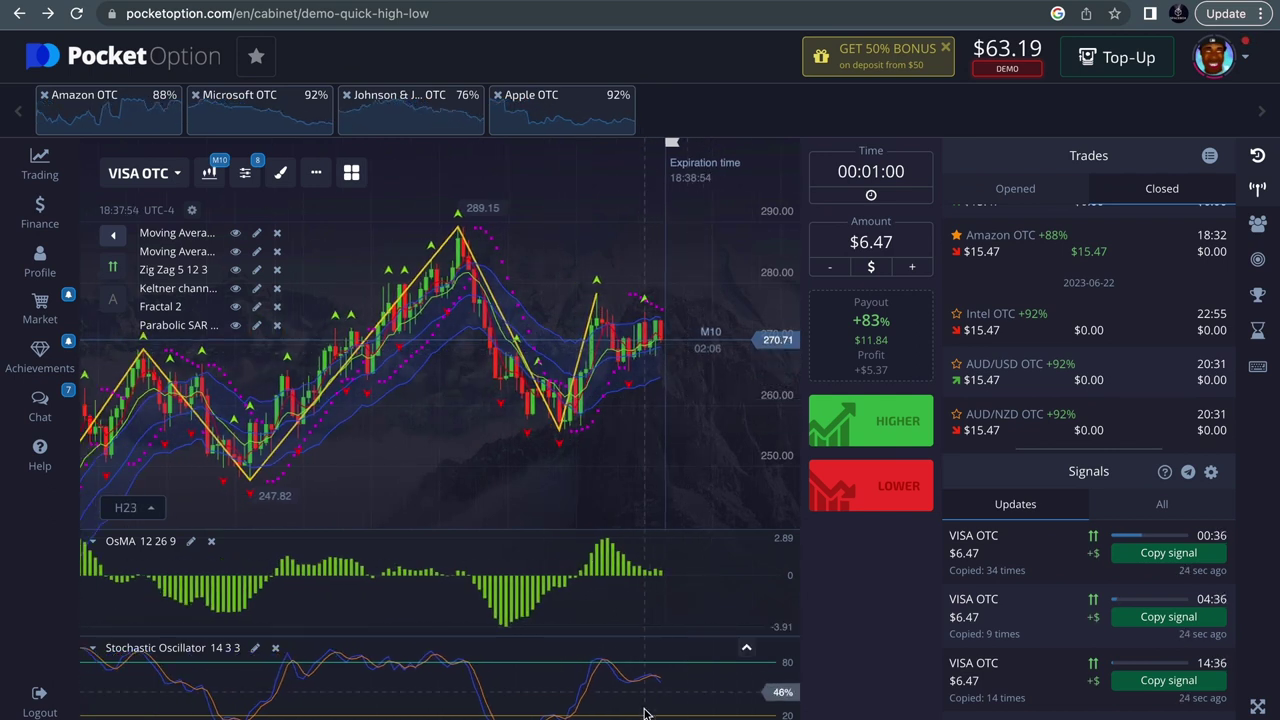
scroll(663, 679, "up", 2)
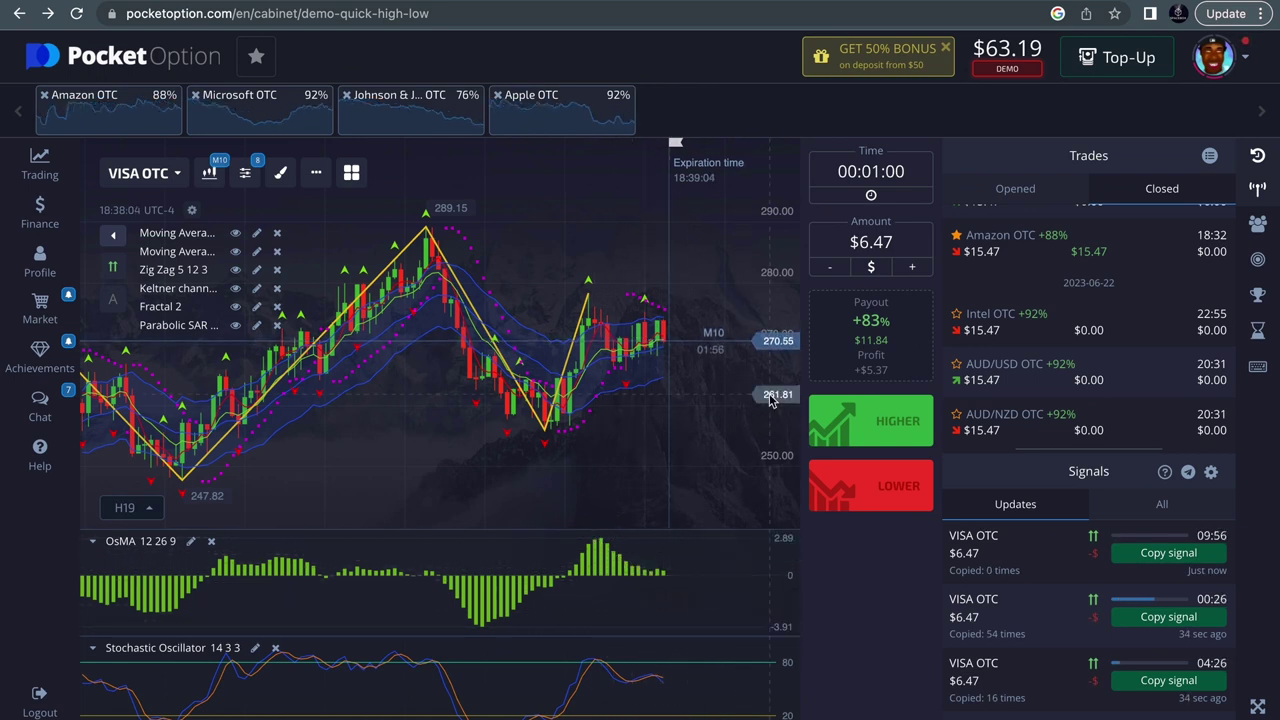
scroll(712, 332, "down", 2)
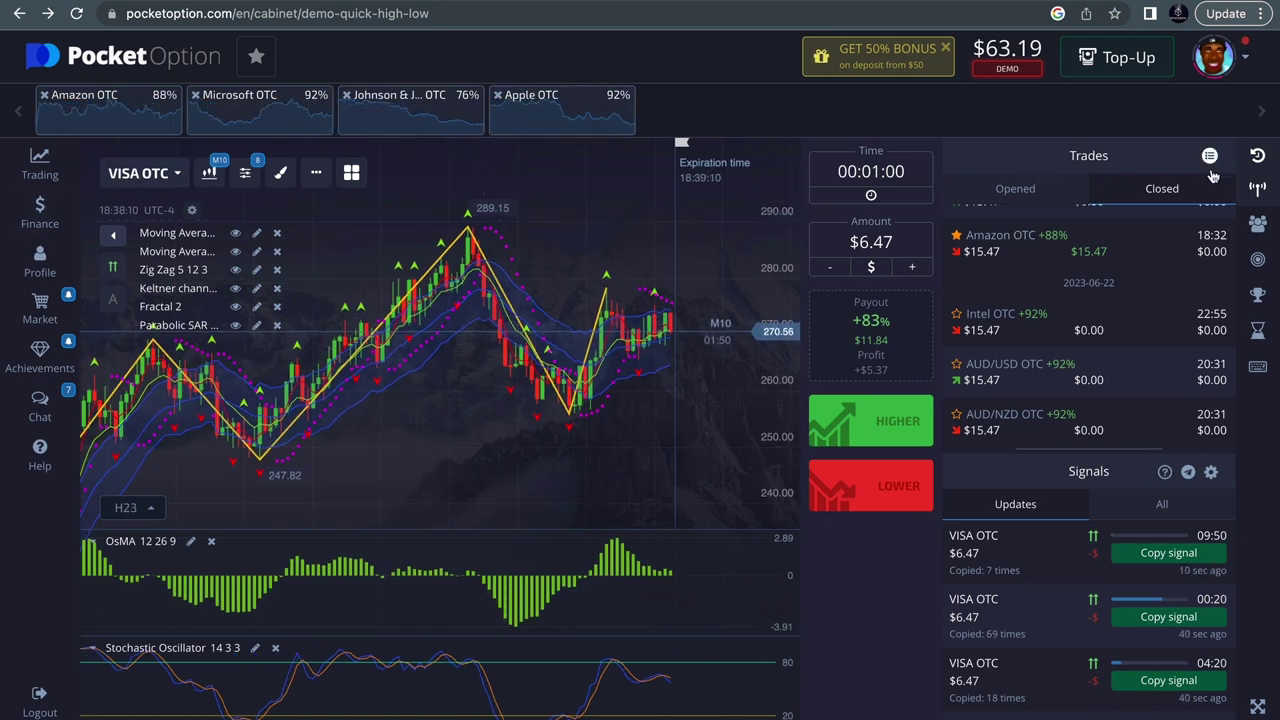
Step: Open the pending trade form for VISA OTC, show it by asset price, and review its timeframe and amount options
left_click(1260, 330)
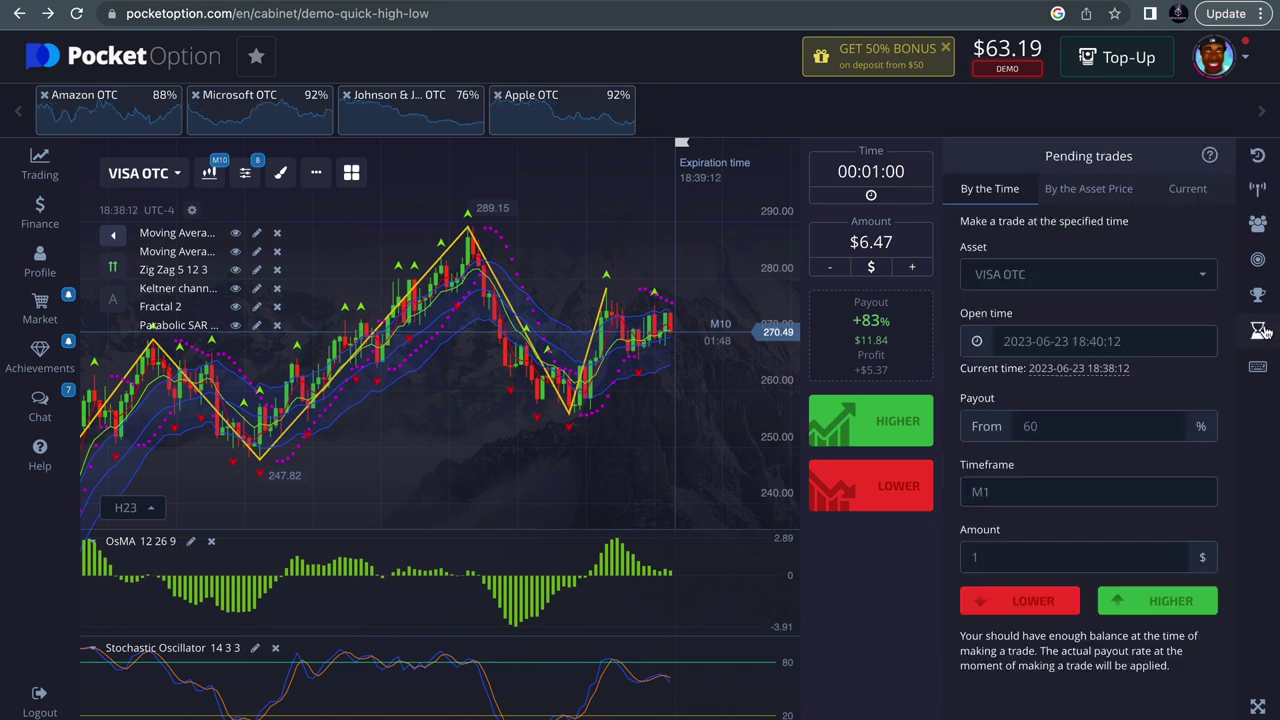
left_click(1120, 205)
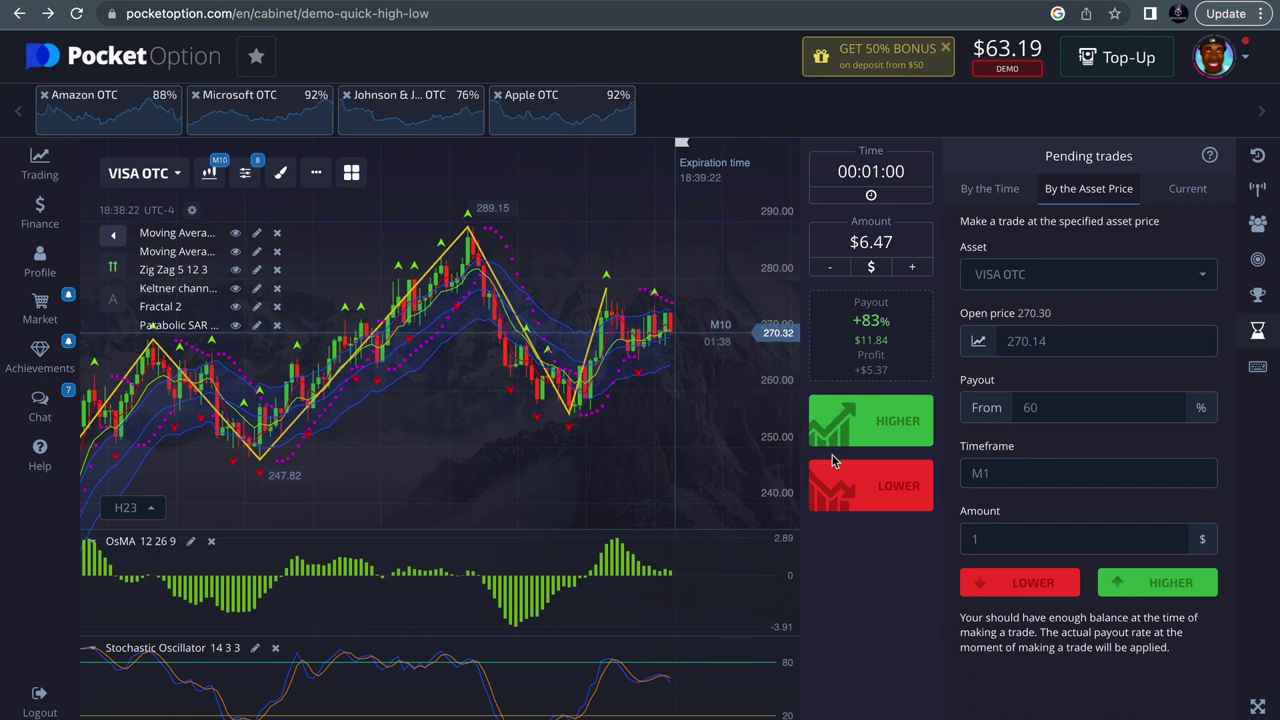
left_click(1047, 475)
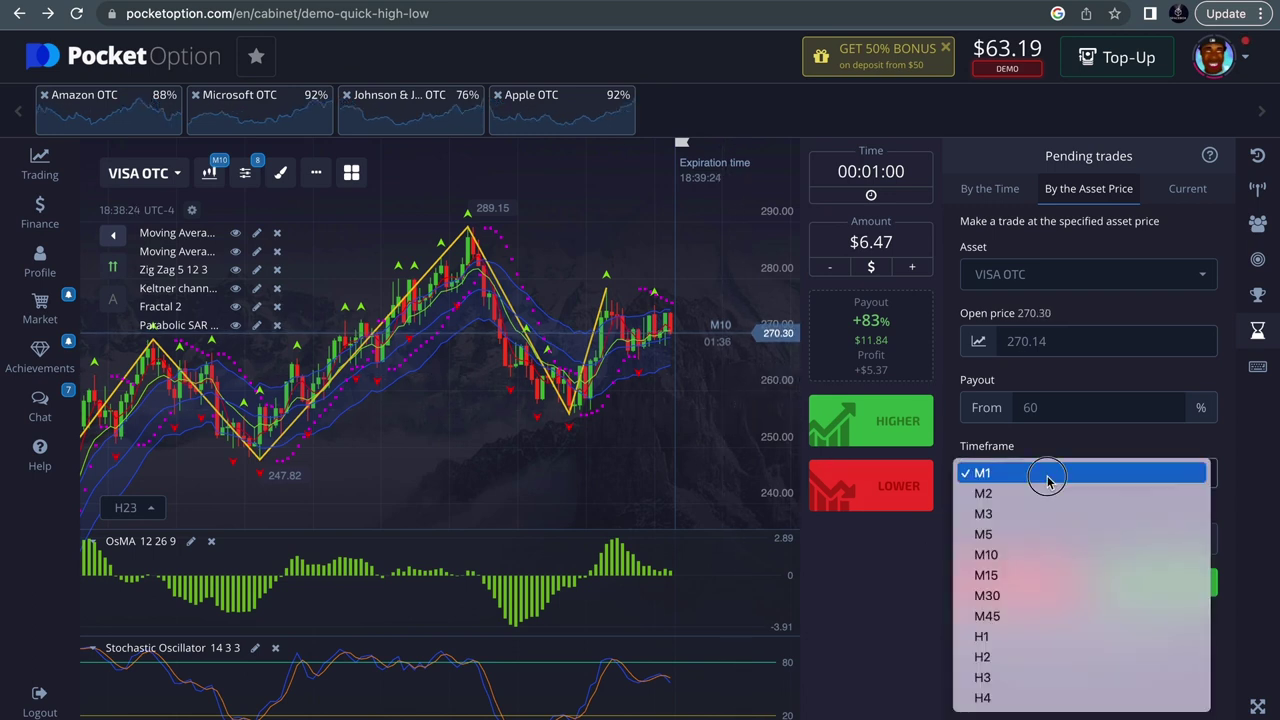
left_click(1047, 475)
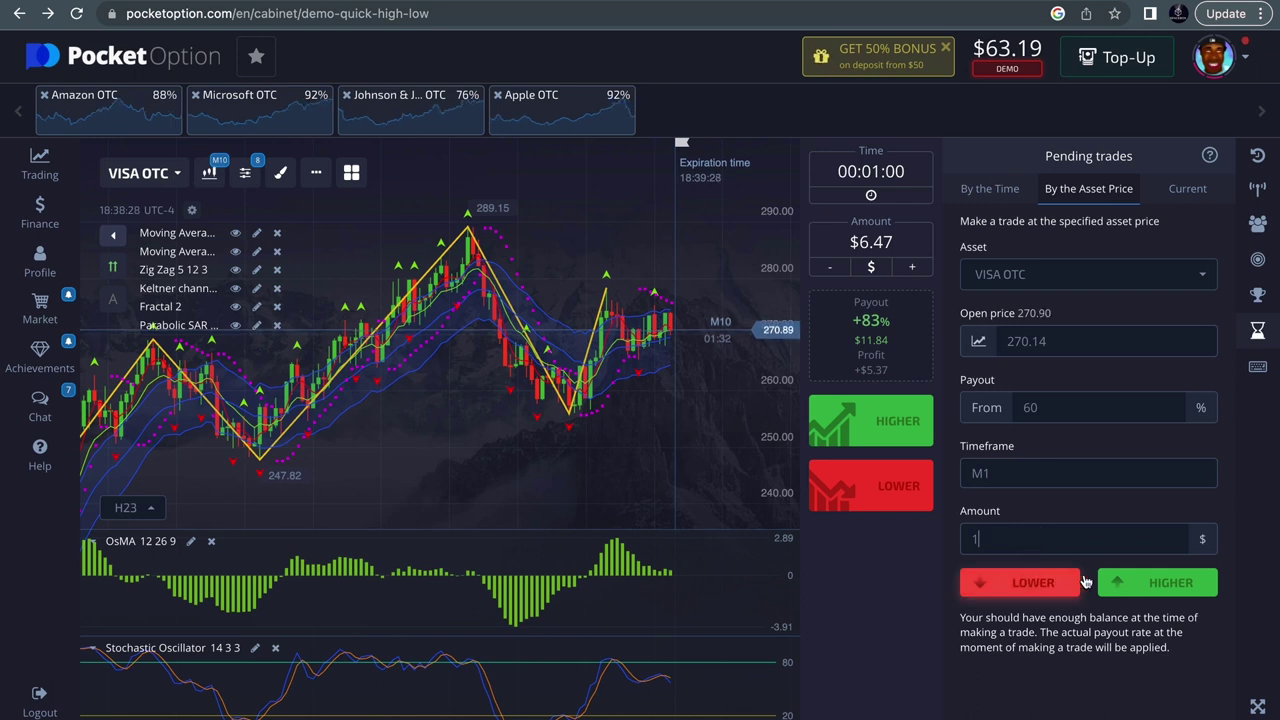
left_click(1118, 583)
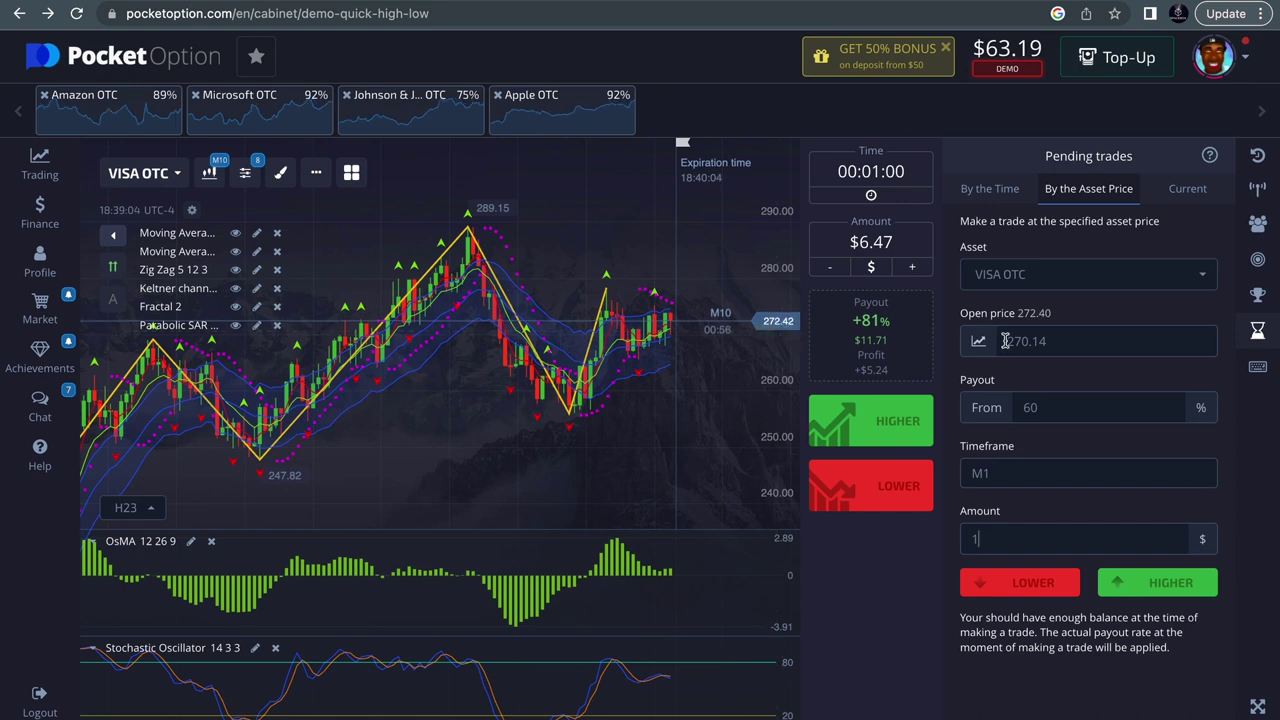
Step: View the pending trade form by time, and check the closed and opened trades lists
left_click(1008, 192)
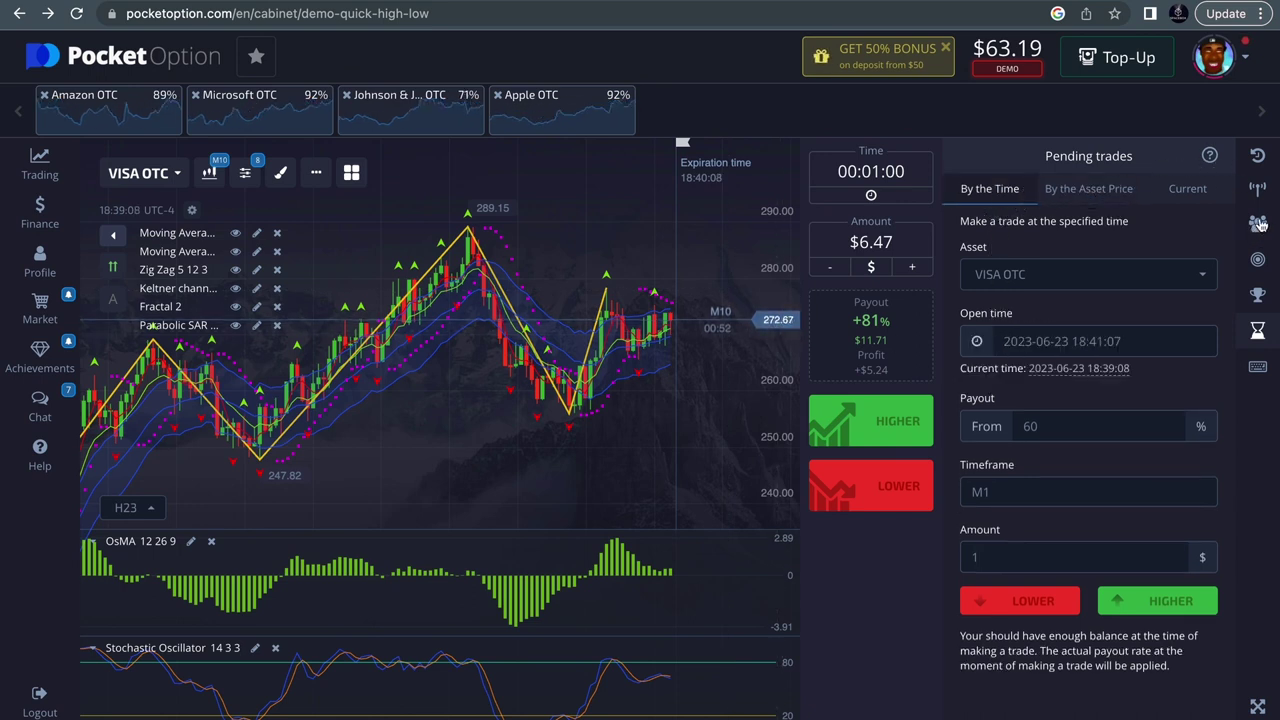
left_click(1257, 156)
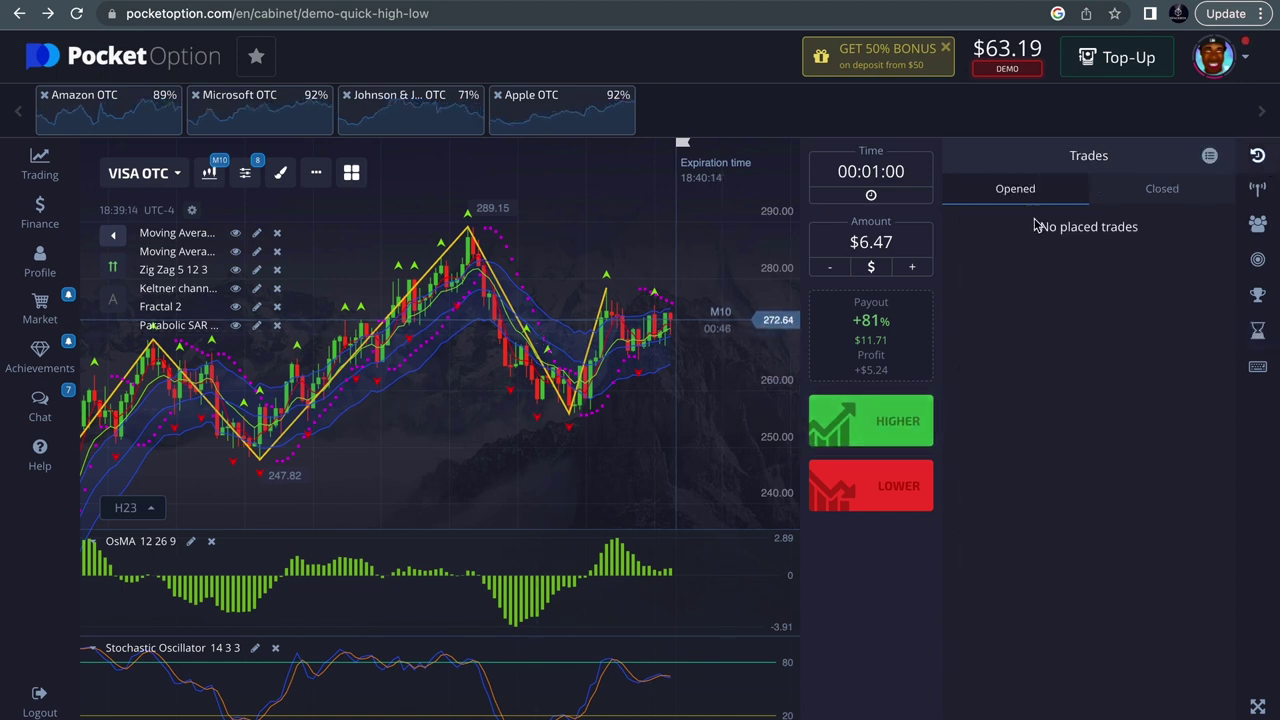
left_click(1209, 188)
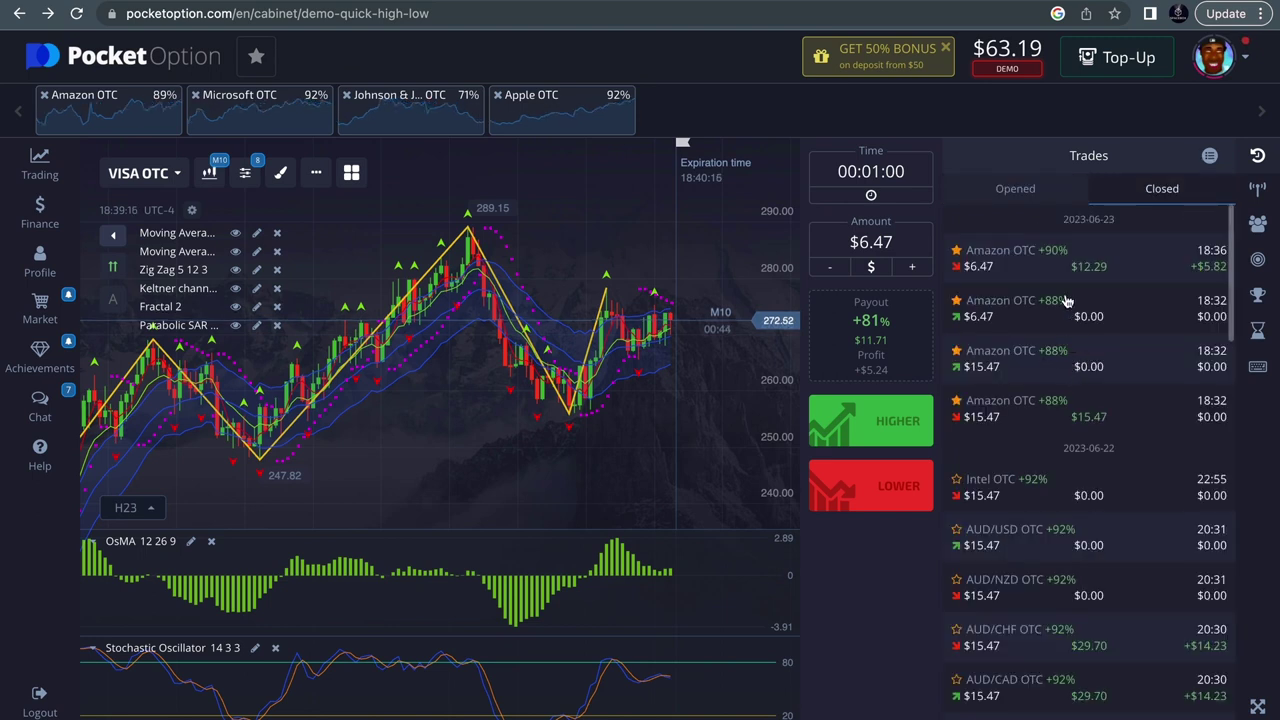
left_click(1018, 196)
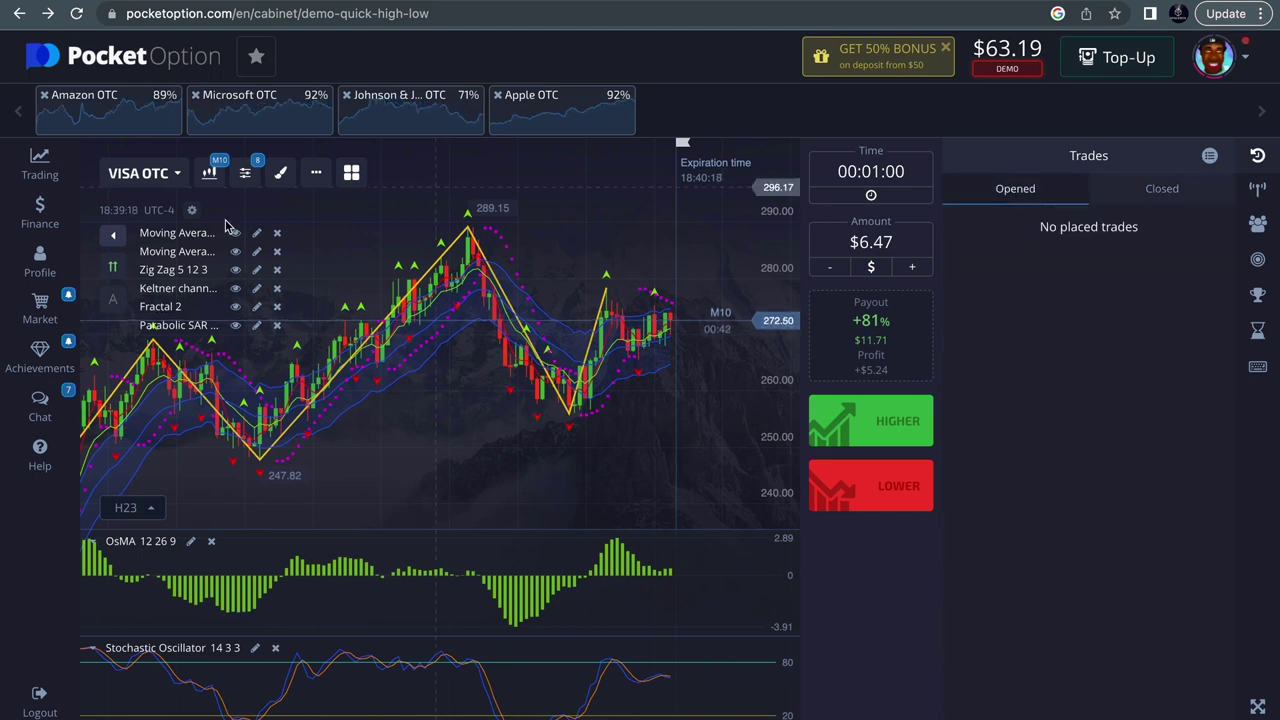
Step: Switch the chart to the Apple OTC stock and look over the list of stock assets
left_click(258, 120)
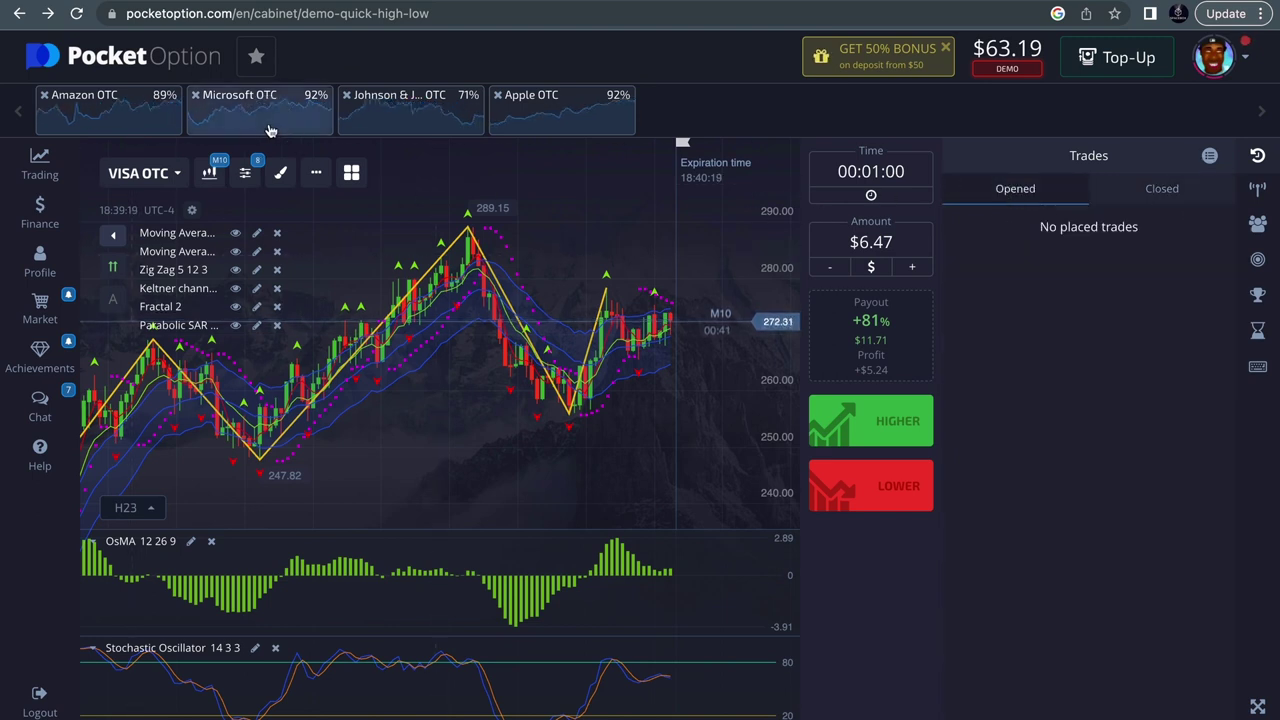
left_click(463, 110)
left_click(538, 120)
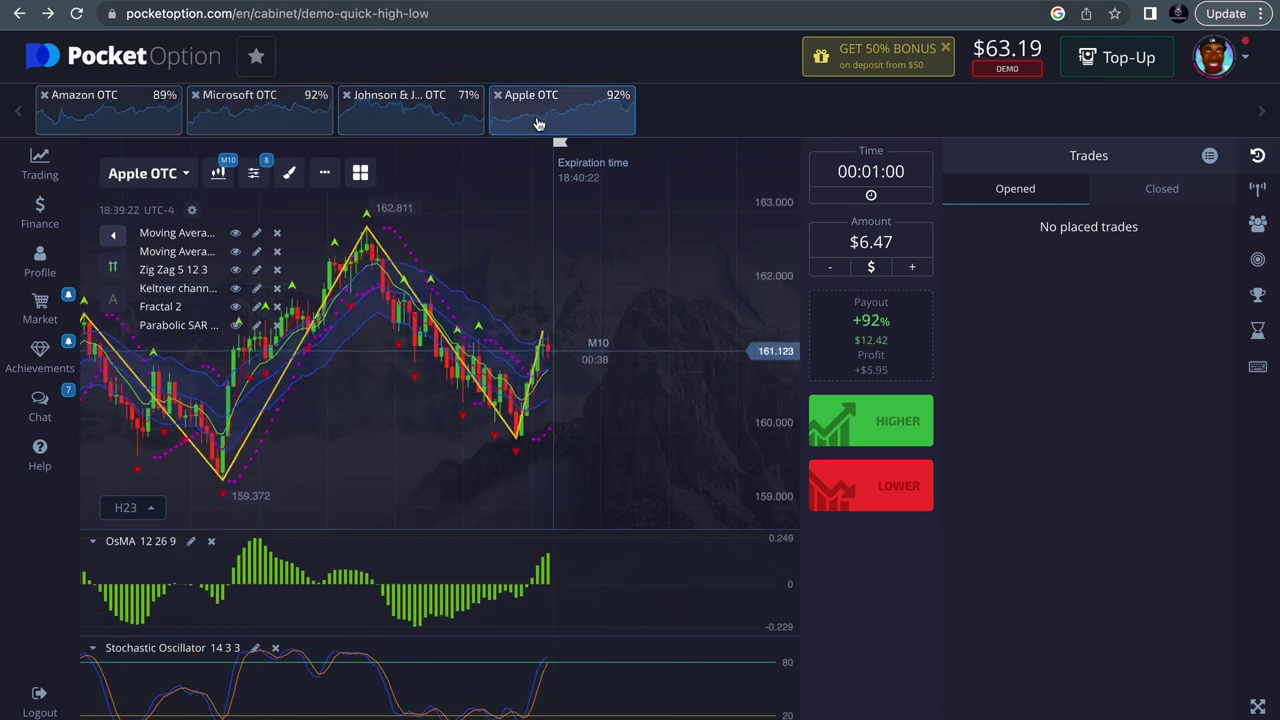
left_click(145, 173)
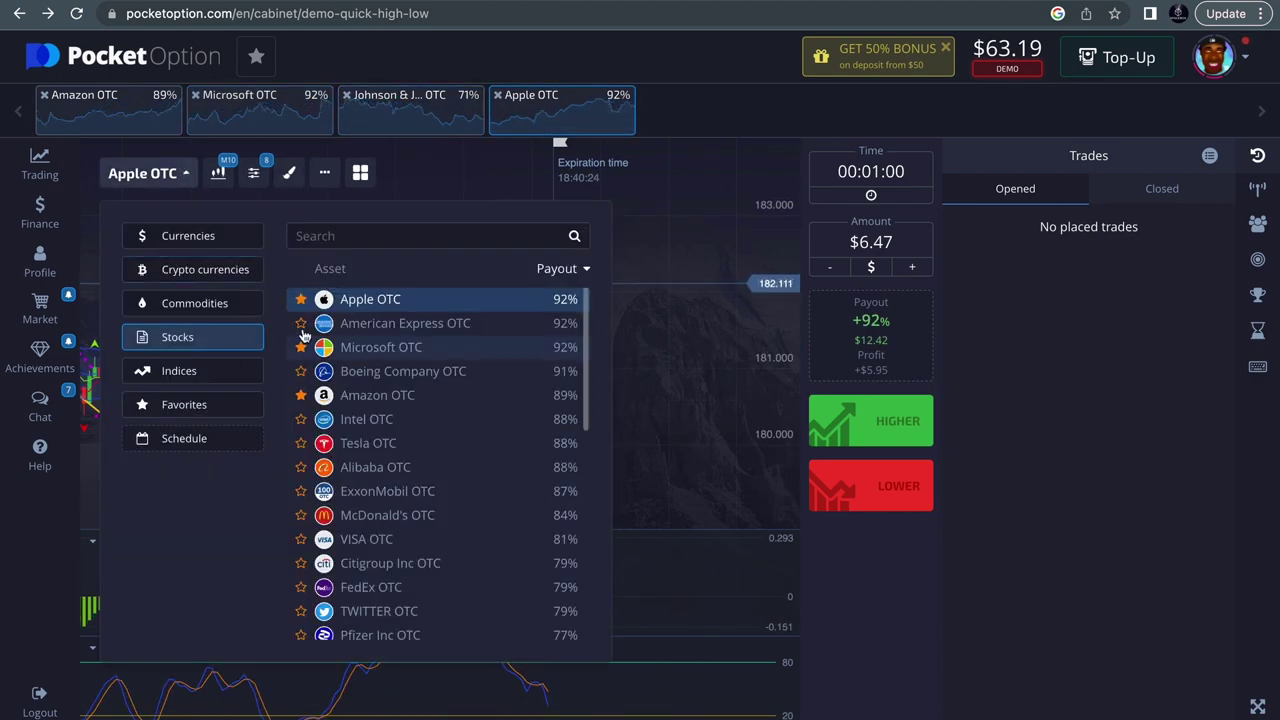
left_click(288, 186)
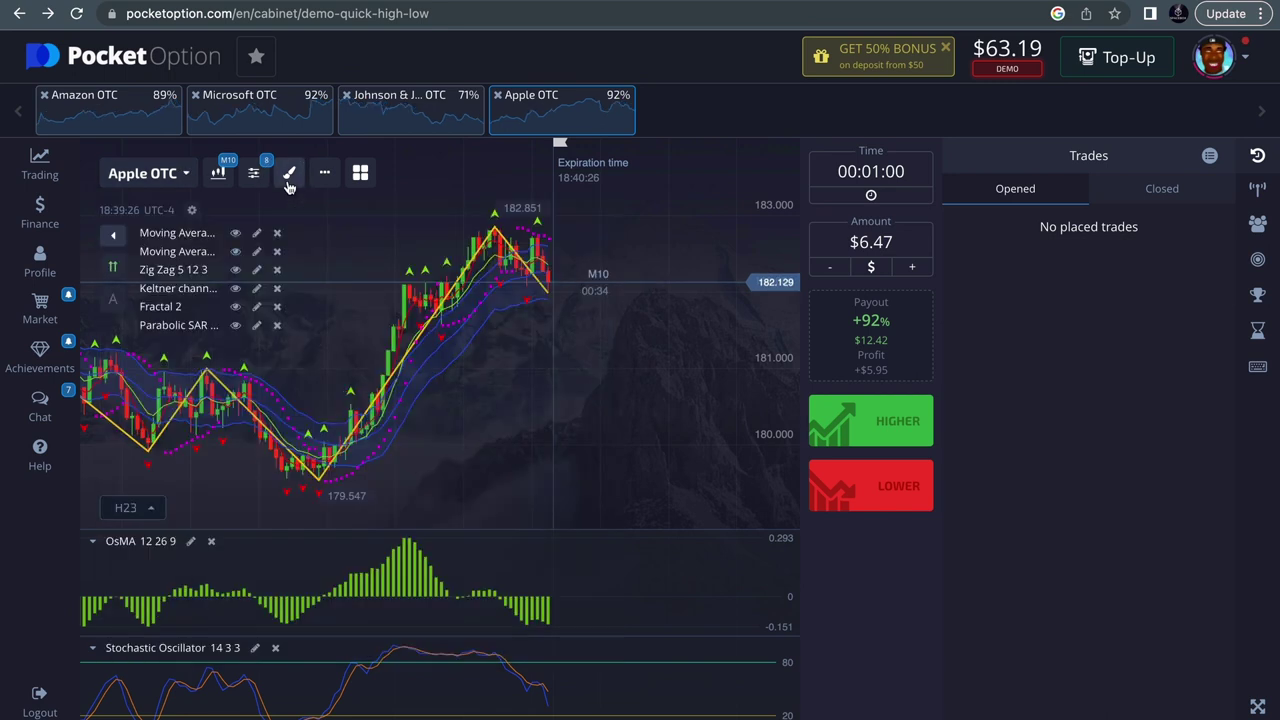
Step: Add a horizontal line to the Apple OTC chart and delete all drawings
left_click(289, 178)
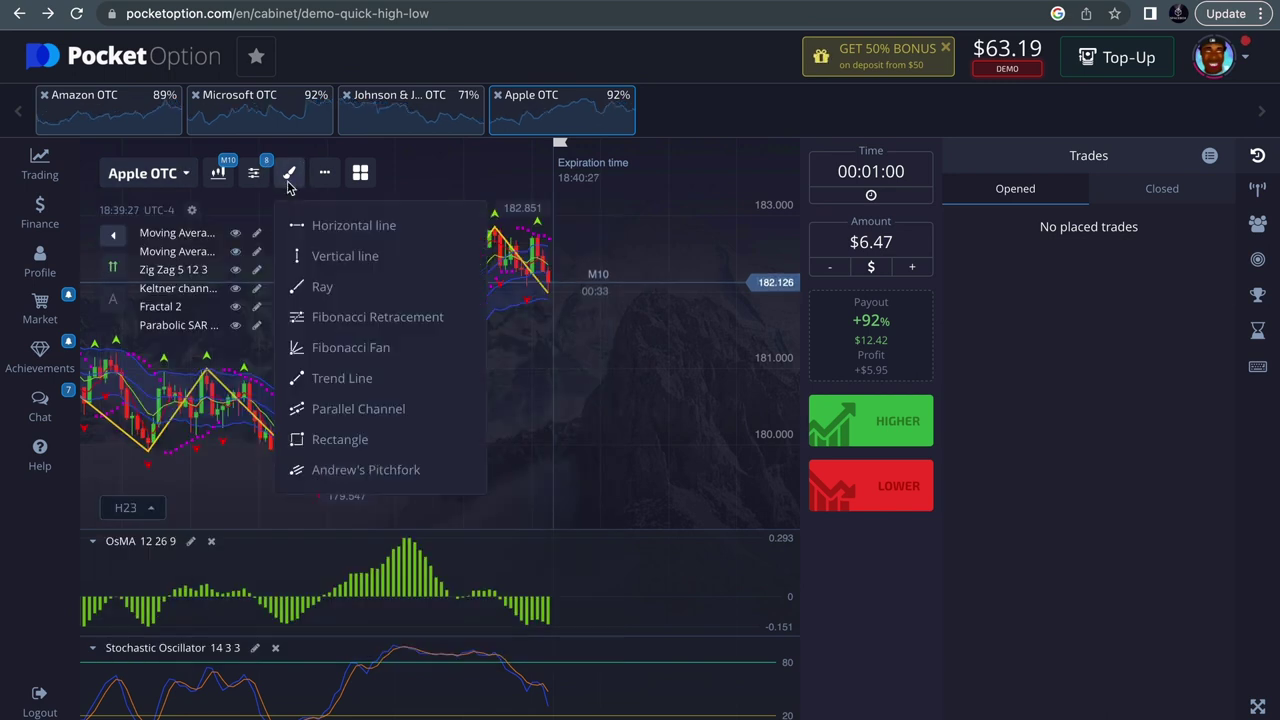
left_click(355, 226)
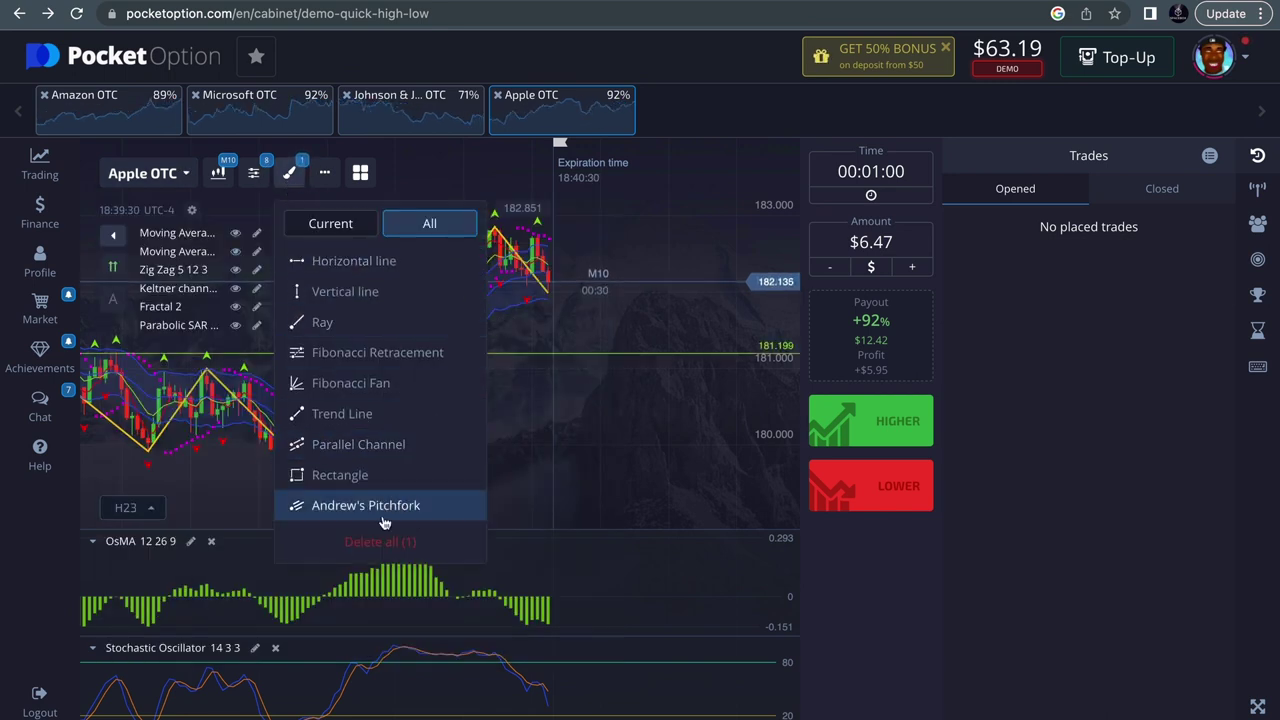
left_click(383, 553)
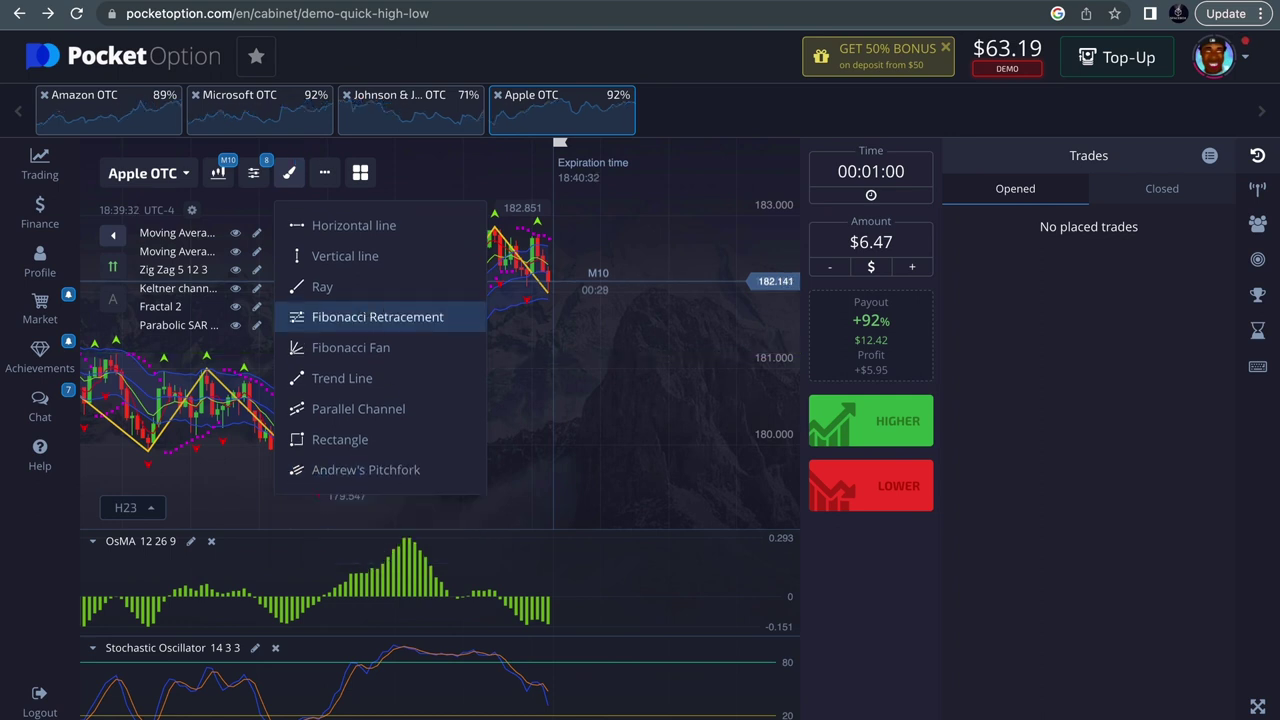
Step: Switch to the TradingView Amazon chart for a brief look and return to the Pocket Option demo account
mouse_move(370, 20)
left_click(404, 32)
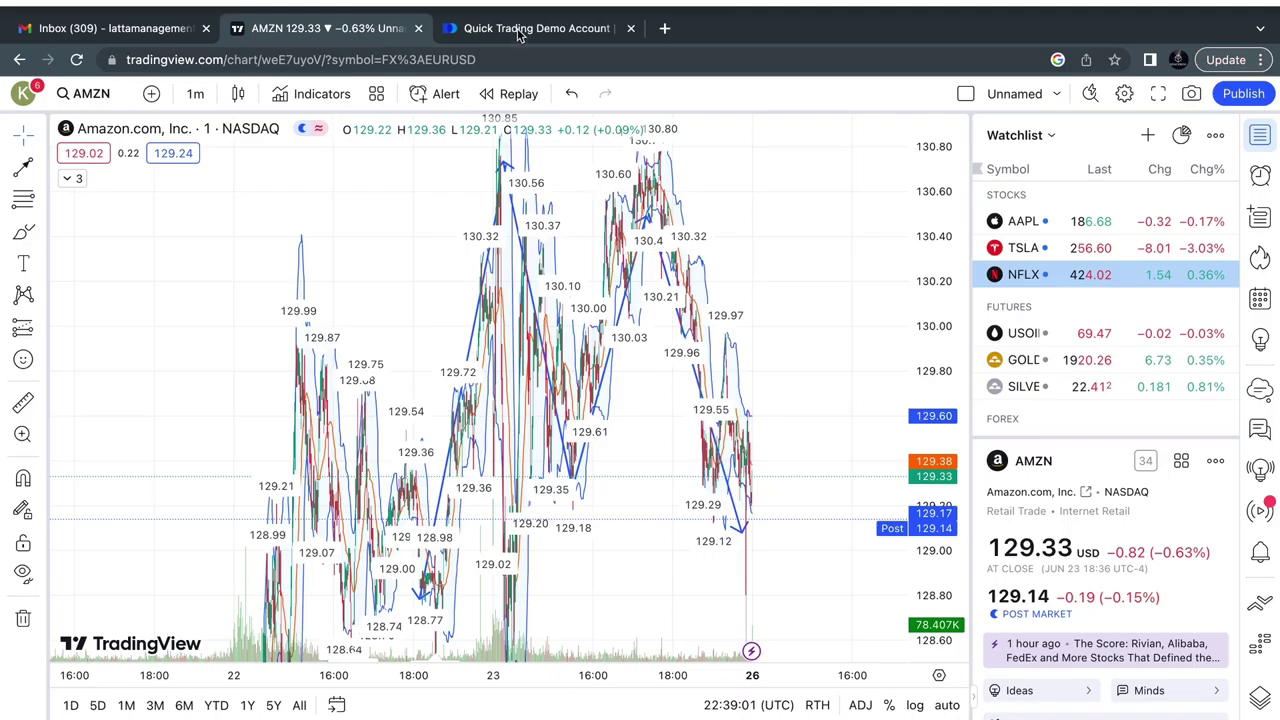
left_click(519, 33)
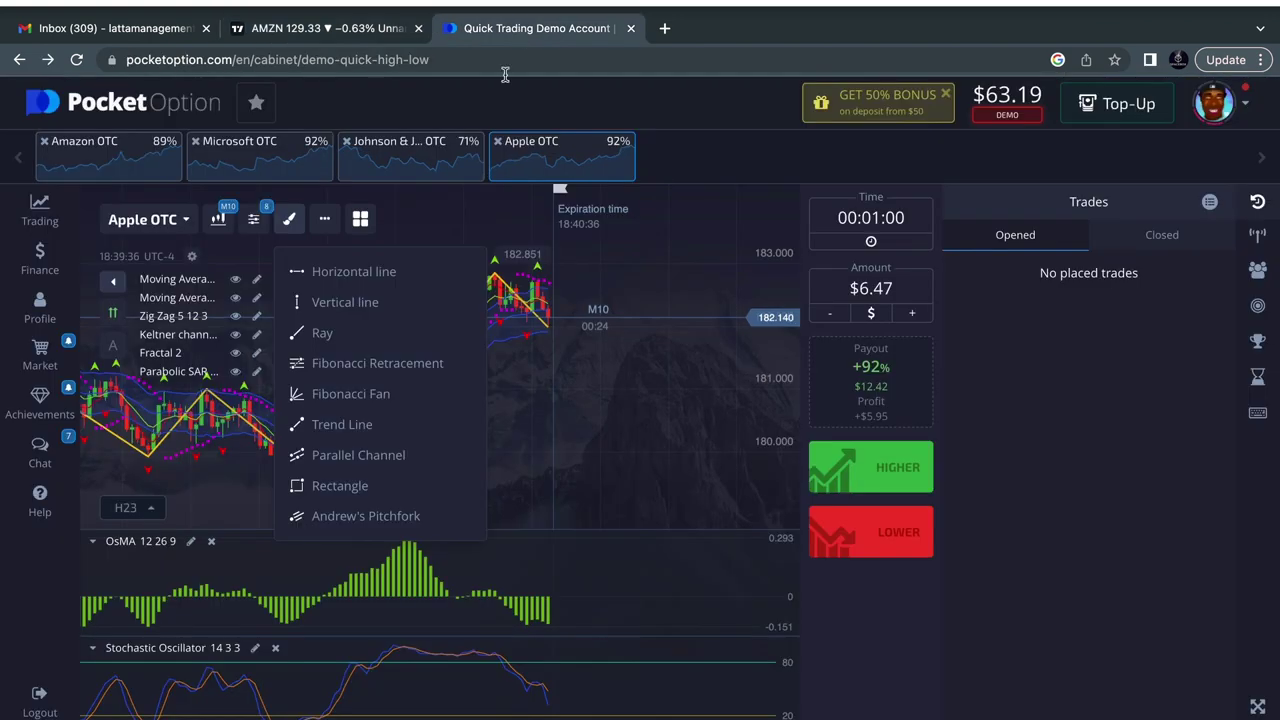
Step: Review the full list of available indicators and the favorite ones, and close the list
left_click(253, 176)
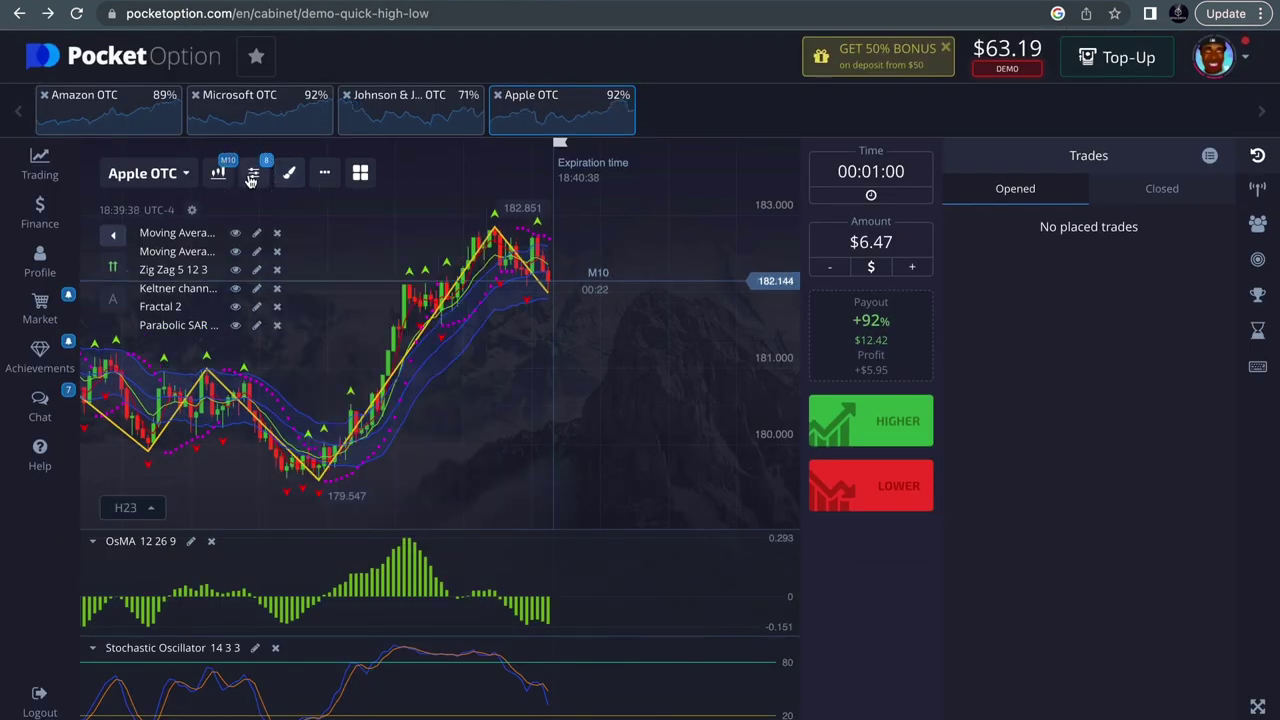
left_click(251, 178)
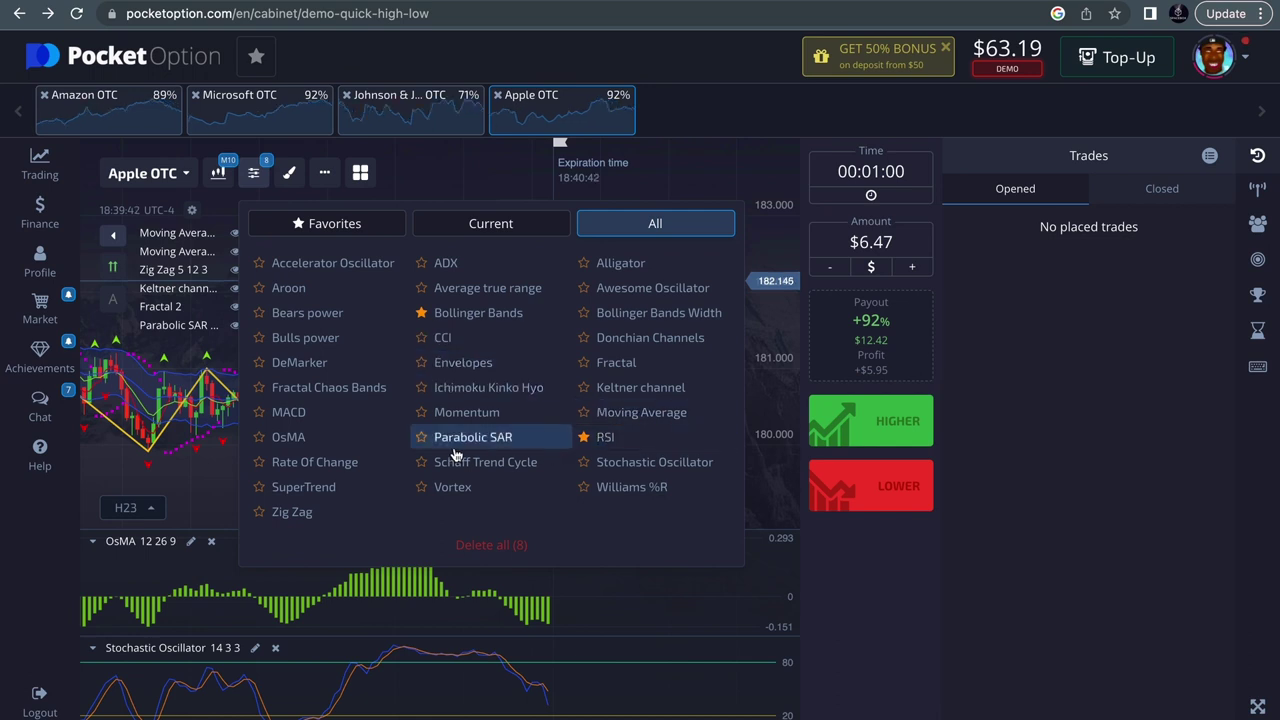
left_click(331, 226)
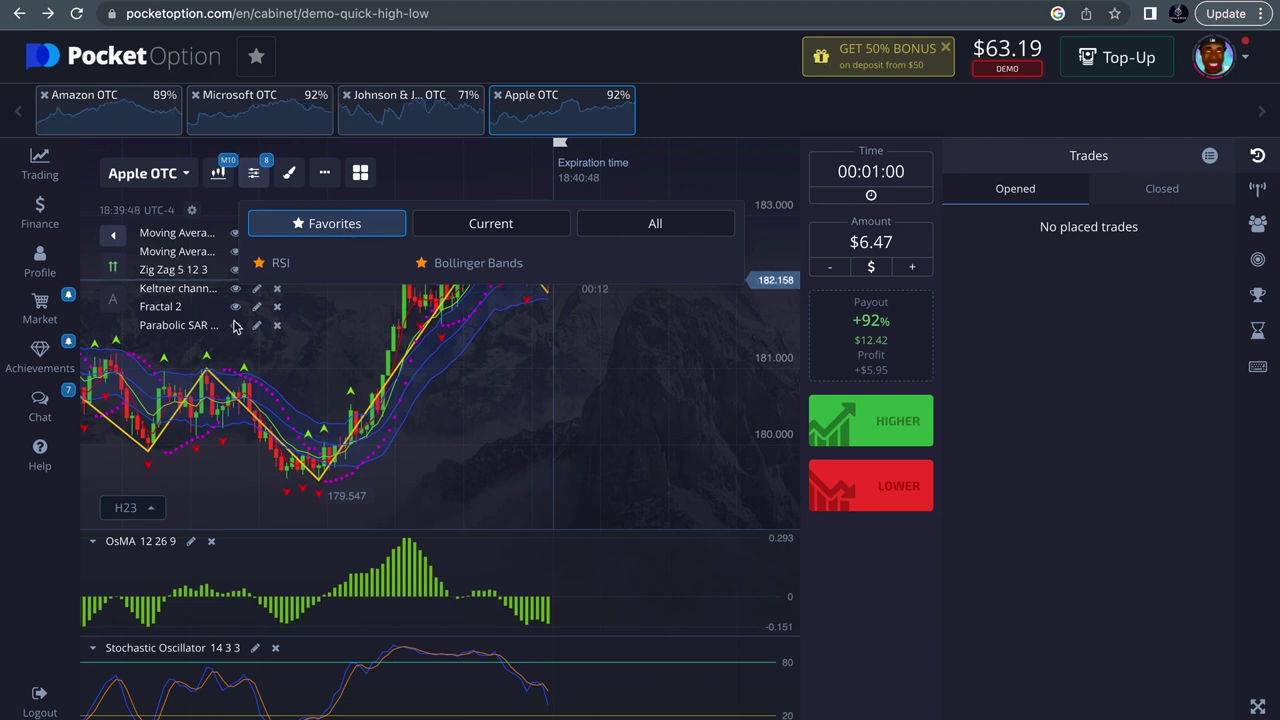
left_click(651, 228)
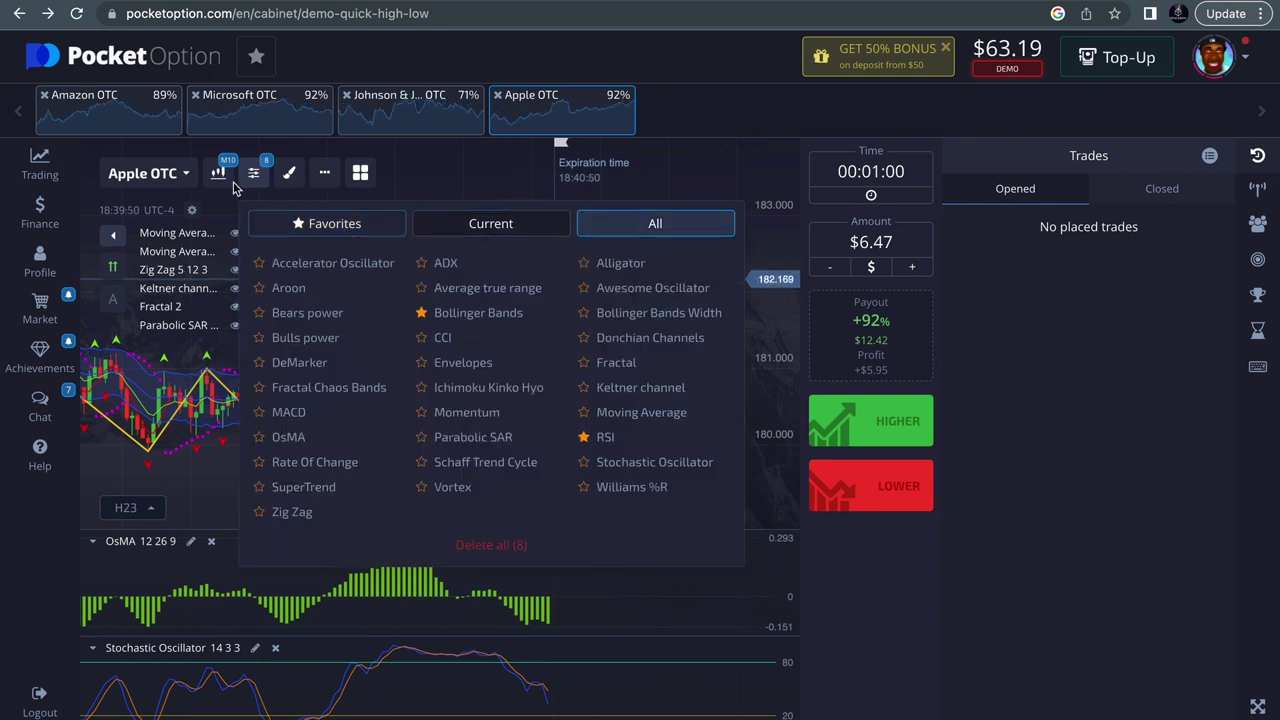
left_click(272, 178)
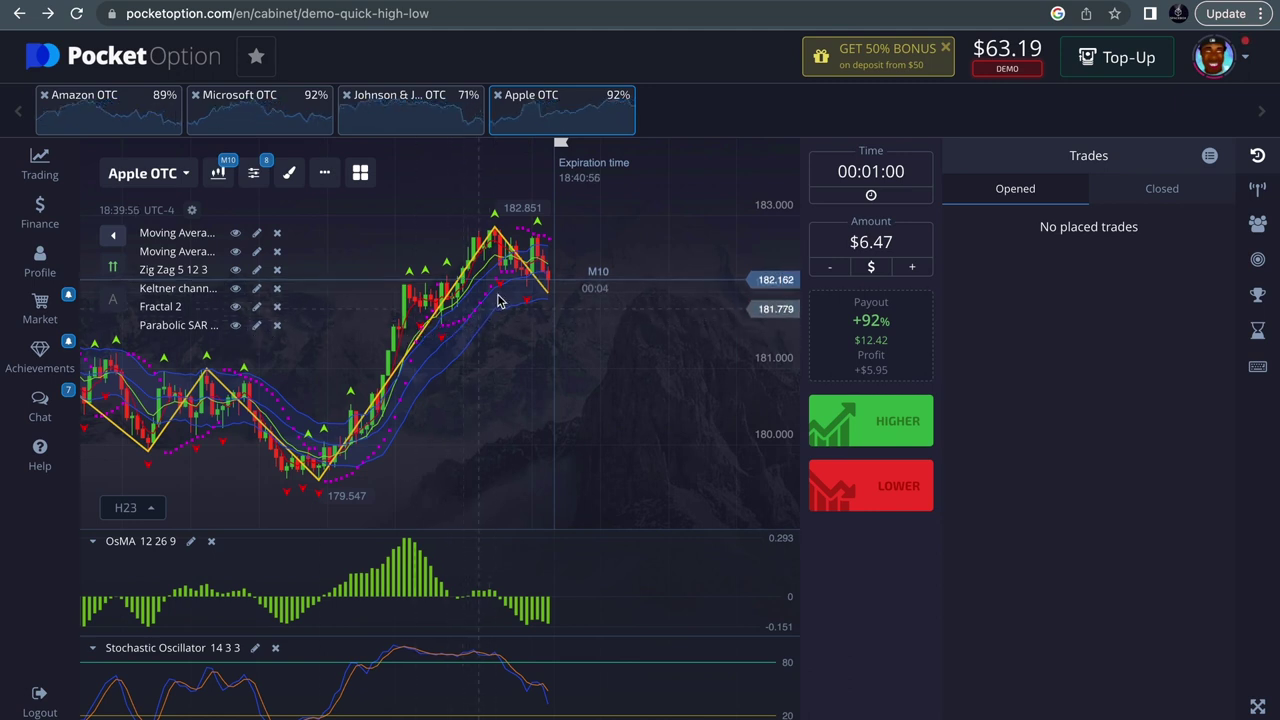
Step: Examine the Apple OTC rise and latest pullback on the M10 chart against the Zig Zag and Keltner channel
scroll(293, 337, "up", 2)
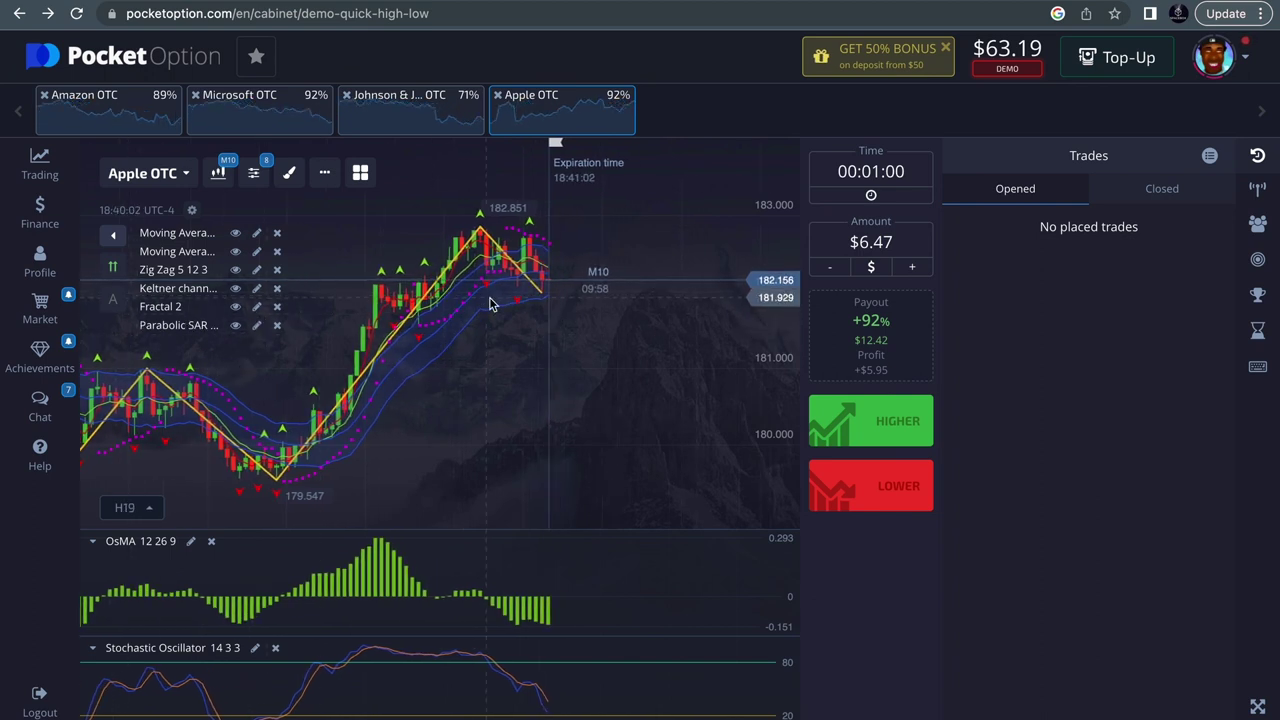
scroll(490, 305, "up", 2)
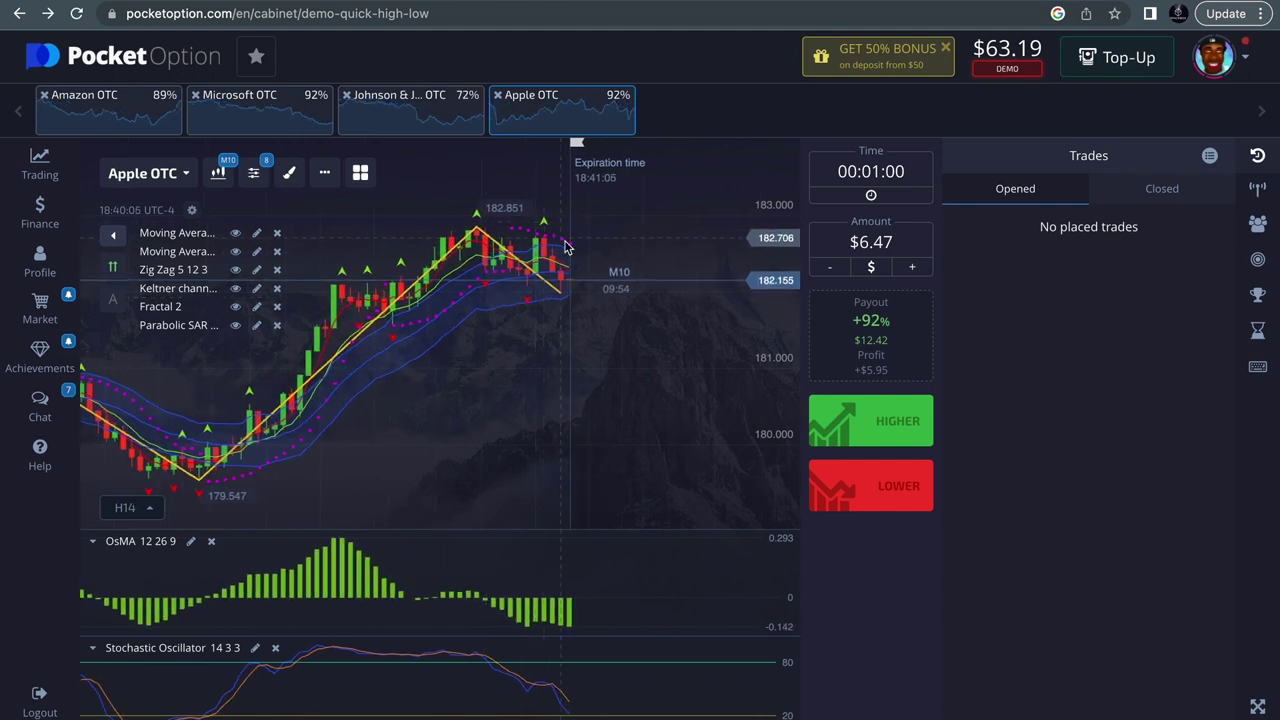
scroll(562, 240, "up", 2)
scroll(562, 240, "up", 1)
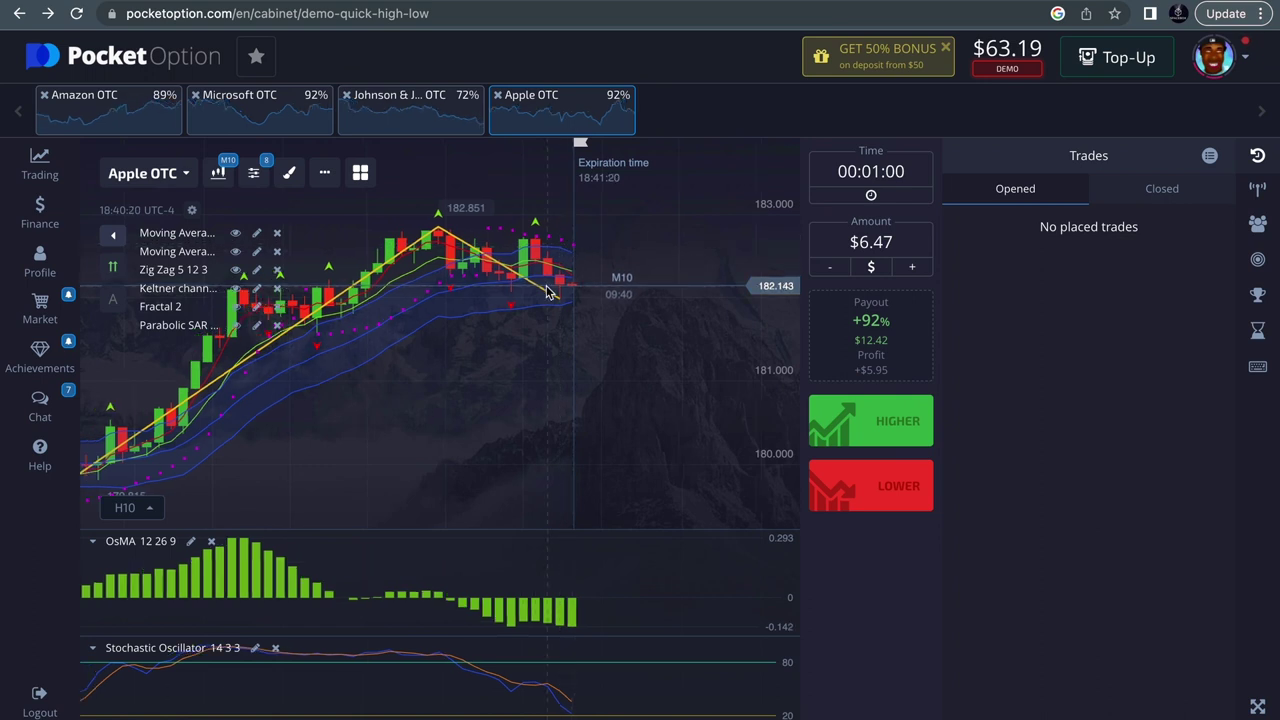
scroll(548, 290, "down", 3)
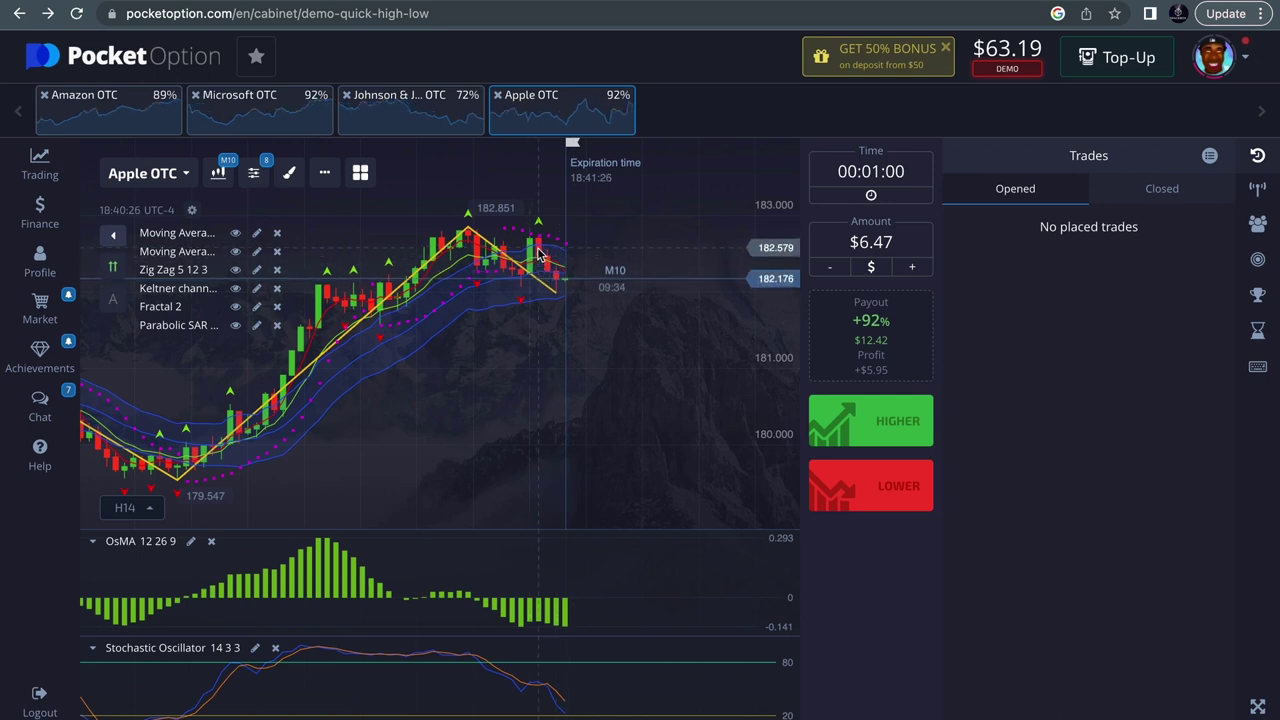
scroll(567, 289, "up", 1)
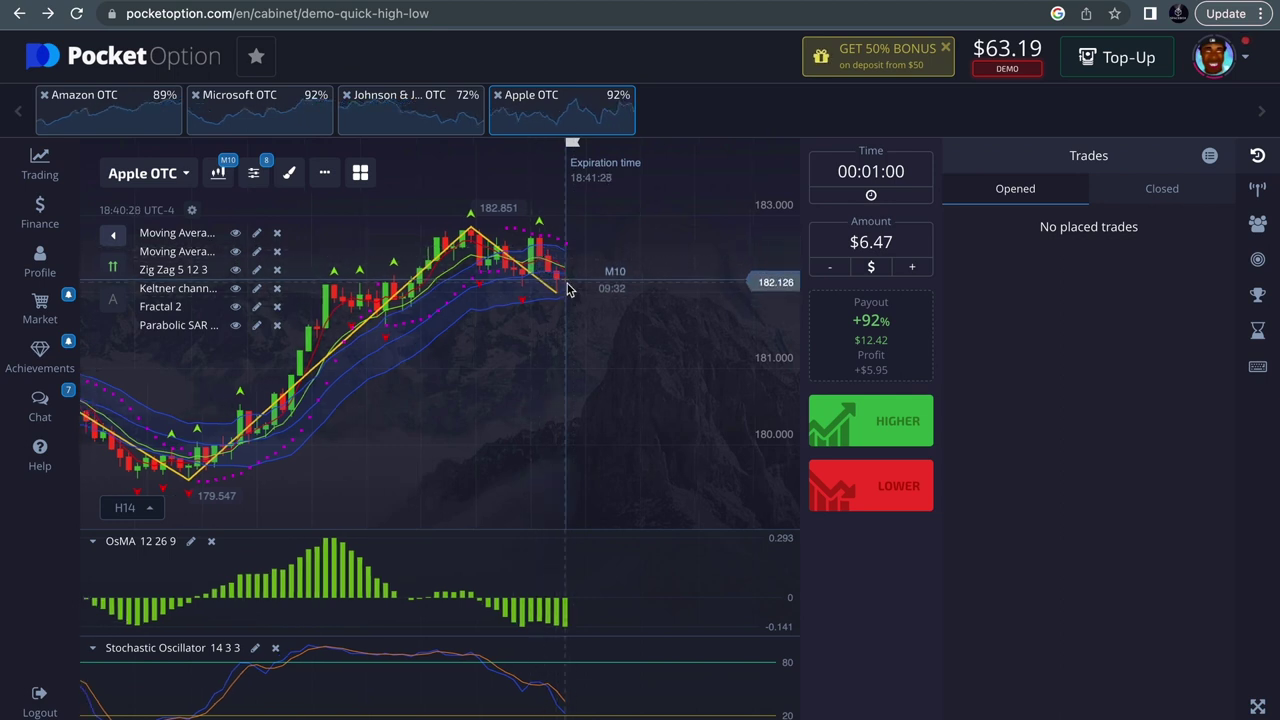
scroll(567, 289, "down", 4)
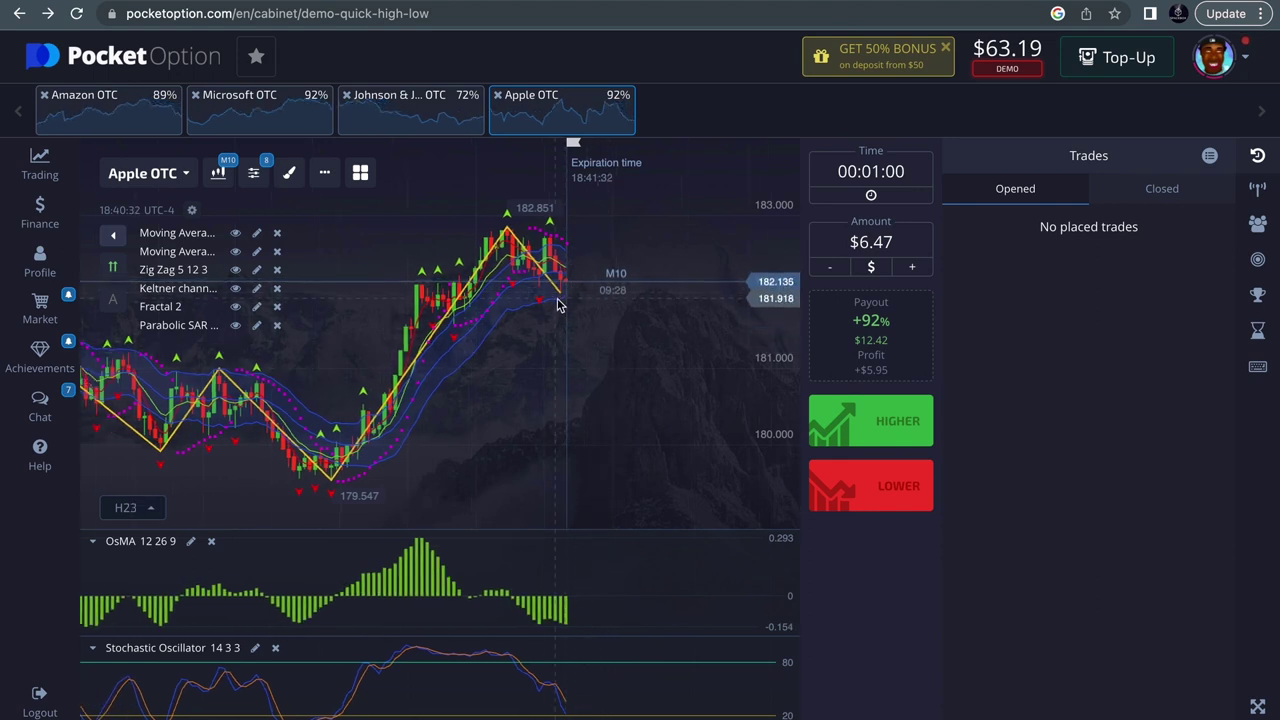
scroll(558, 305, "up", 1)
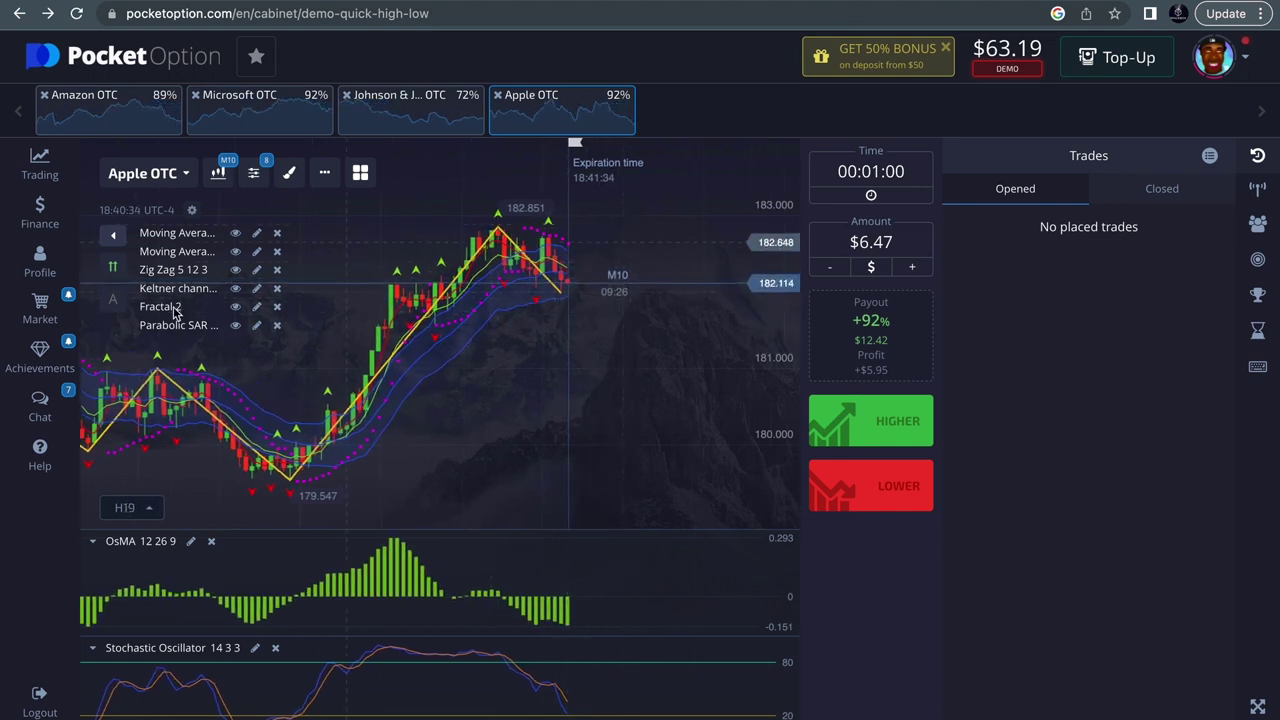
Step: Check the Keltner channel's input settings and close them without changes
left_click(256, 288)
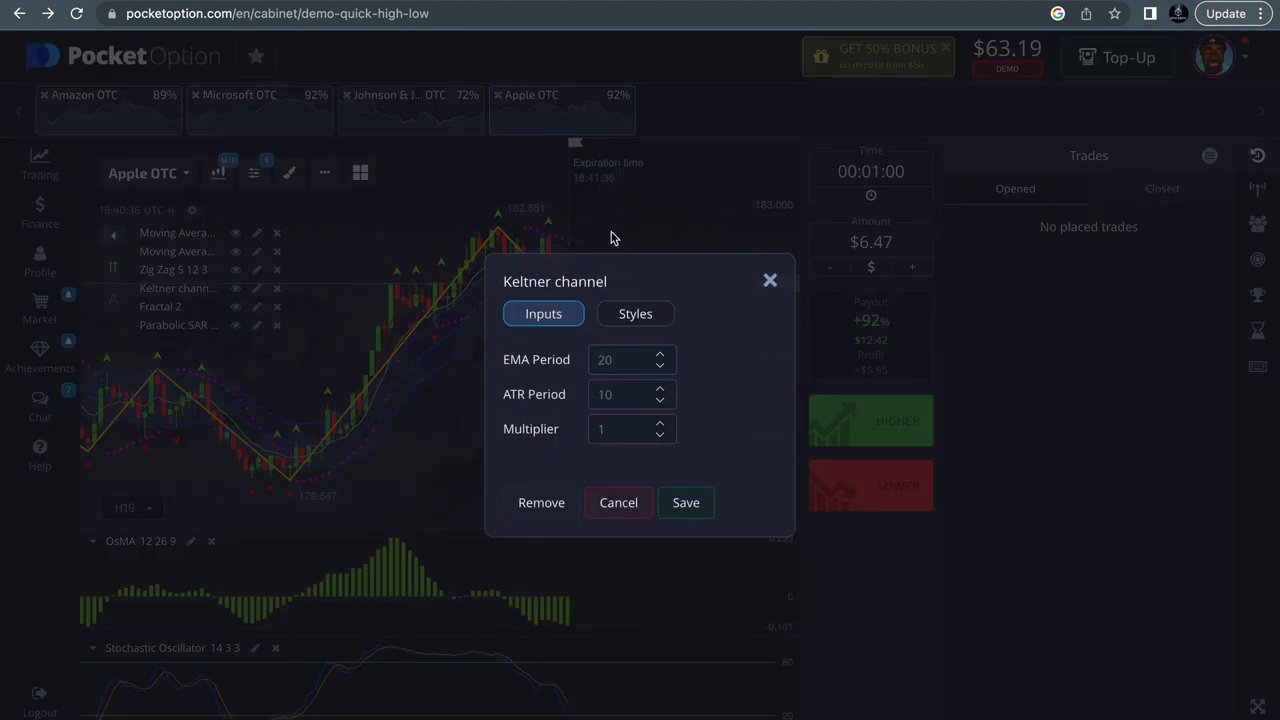
left_click(768, 281)
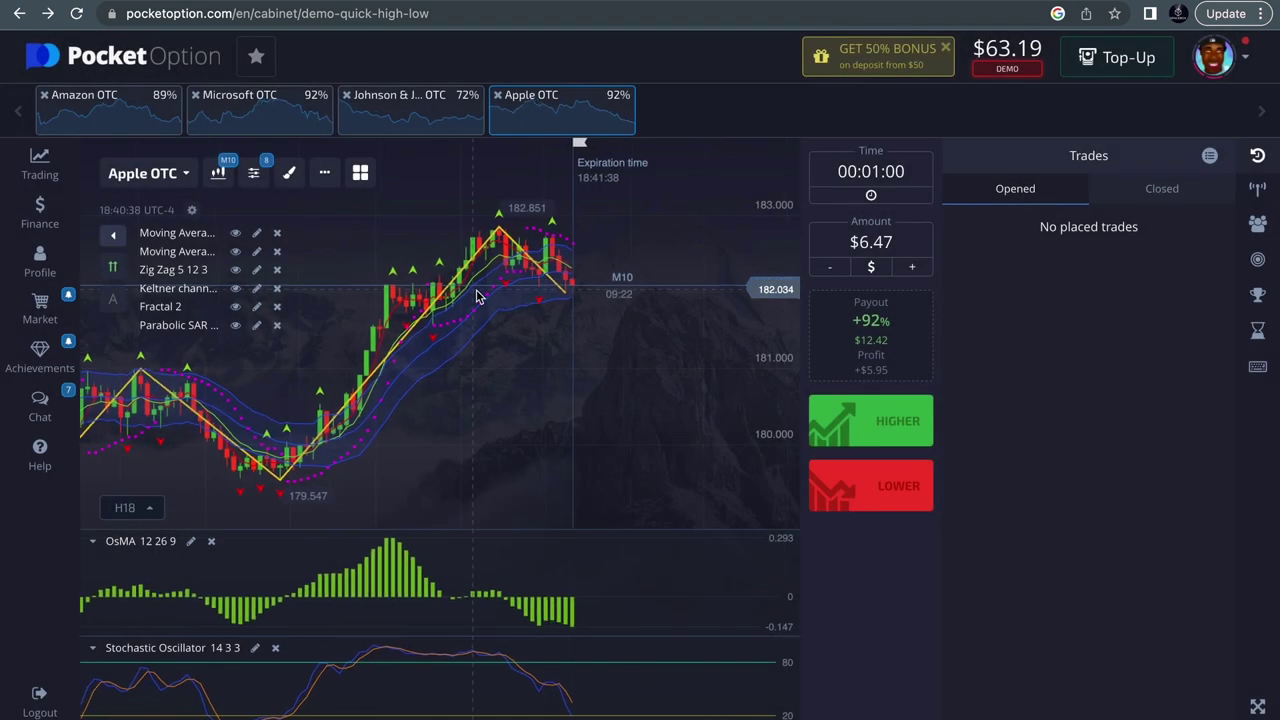
scroll(540, 305, "up", 1)
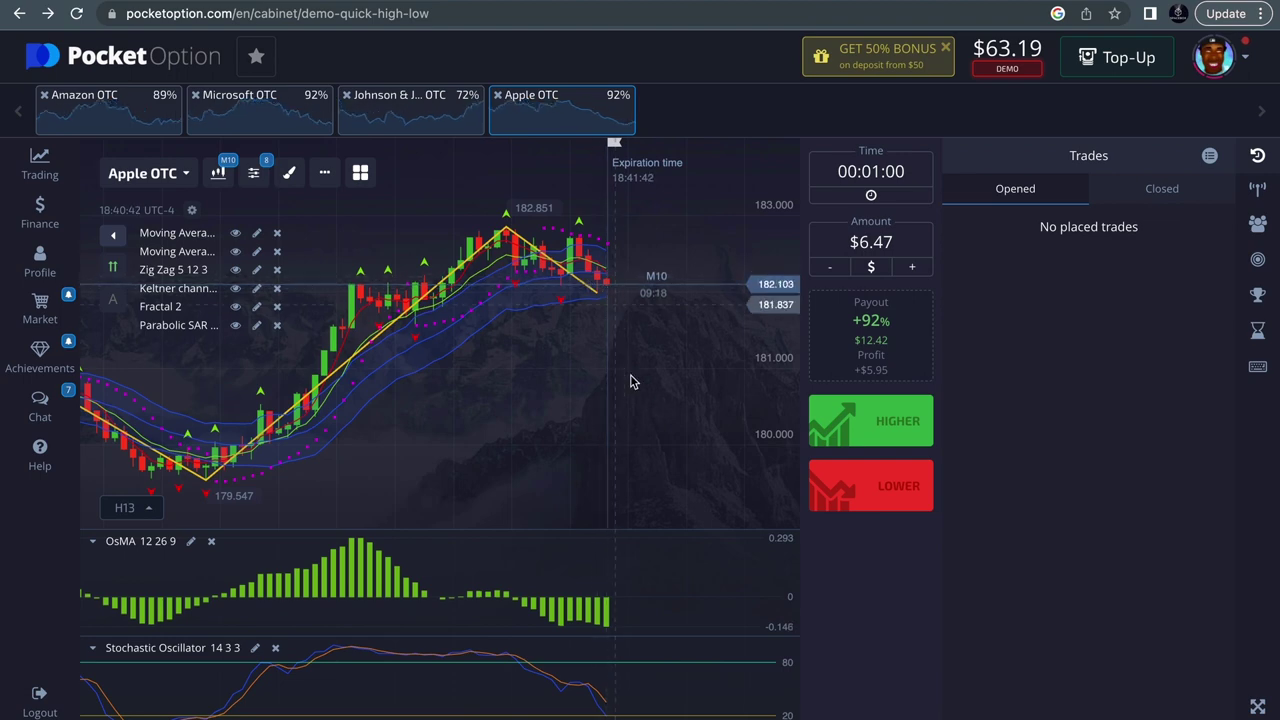
Step: Check the settings of both Moving Average indicators, including the first one's styles, without changing anything
left_click(256, 252)
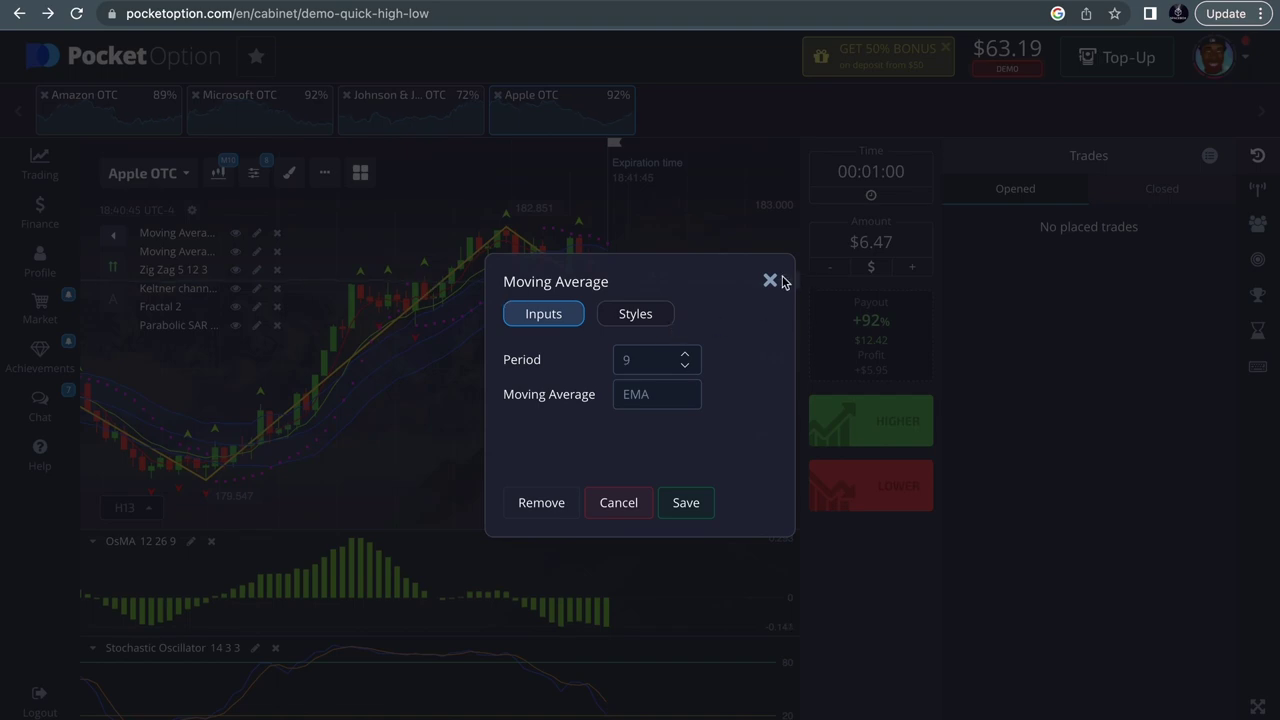
left_click(770, 281)
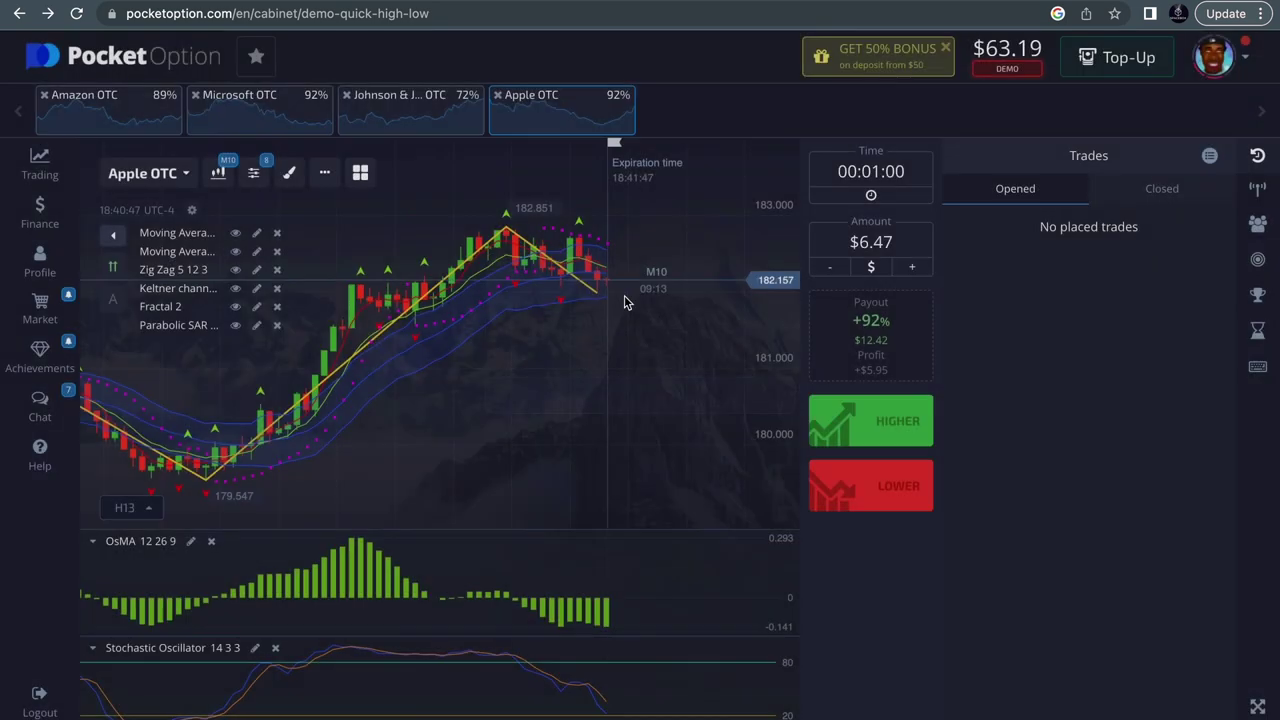
left_click(257, 233)
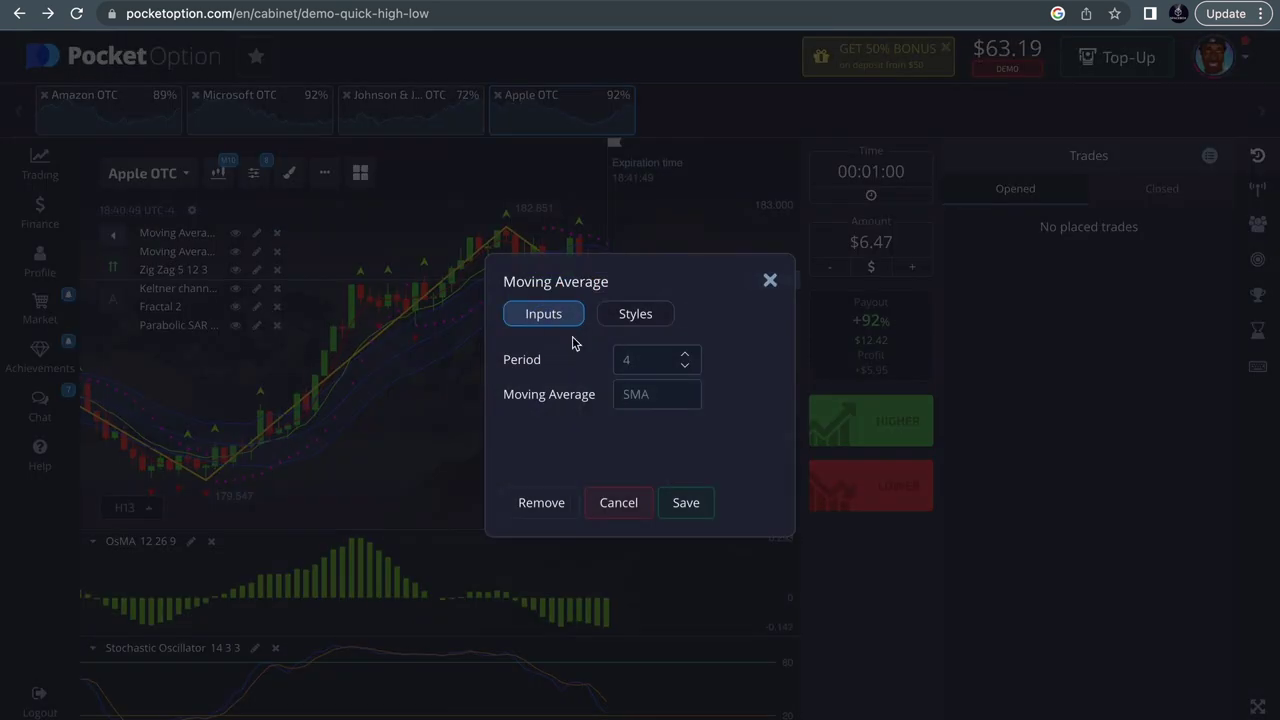
left_click(631, 320)
left_click(771, 283)
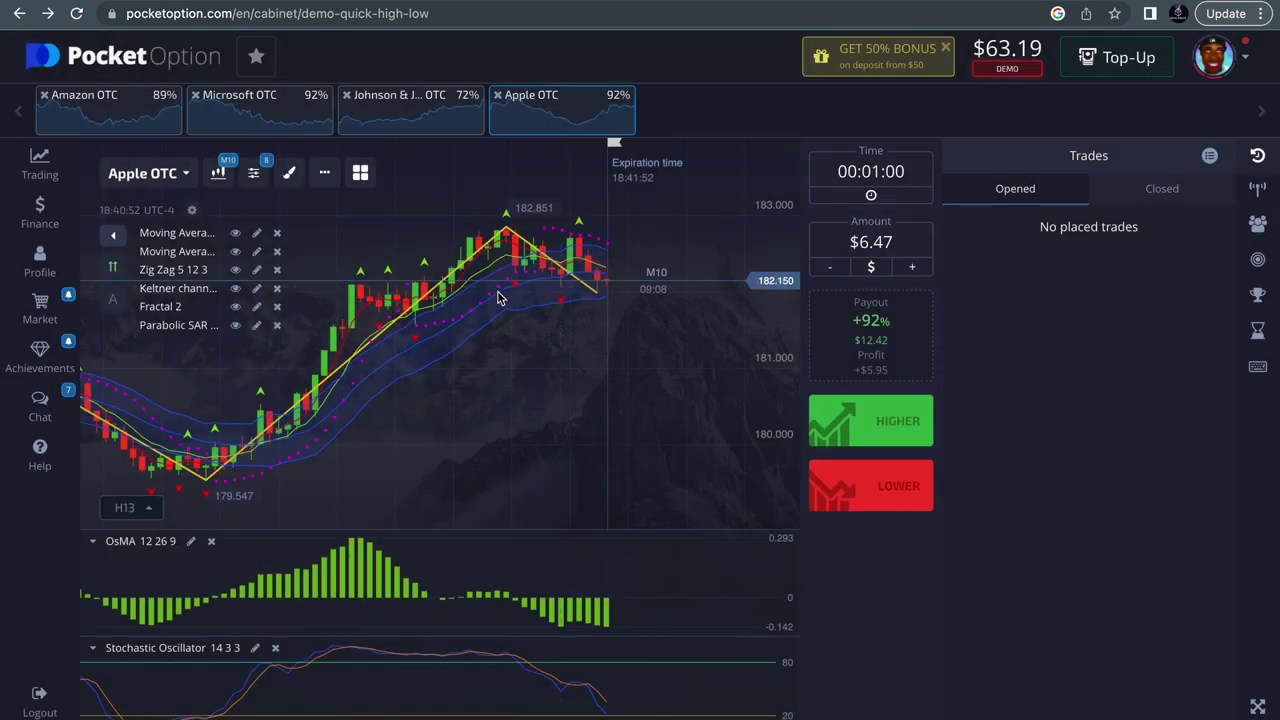
Step: Examine the newest Apple OTC candles against the moving averages and the lower Keltner channel band
scroll(491, 289, "up", 4)
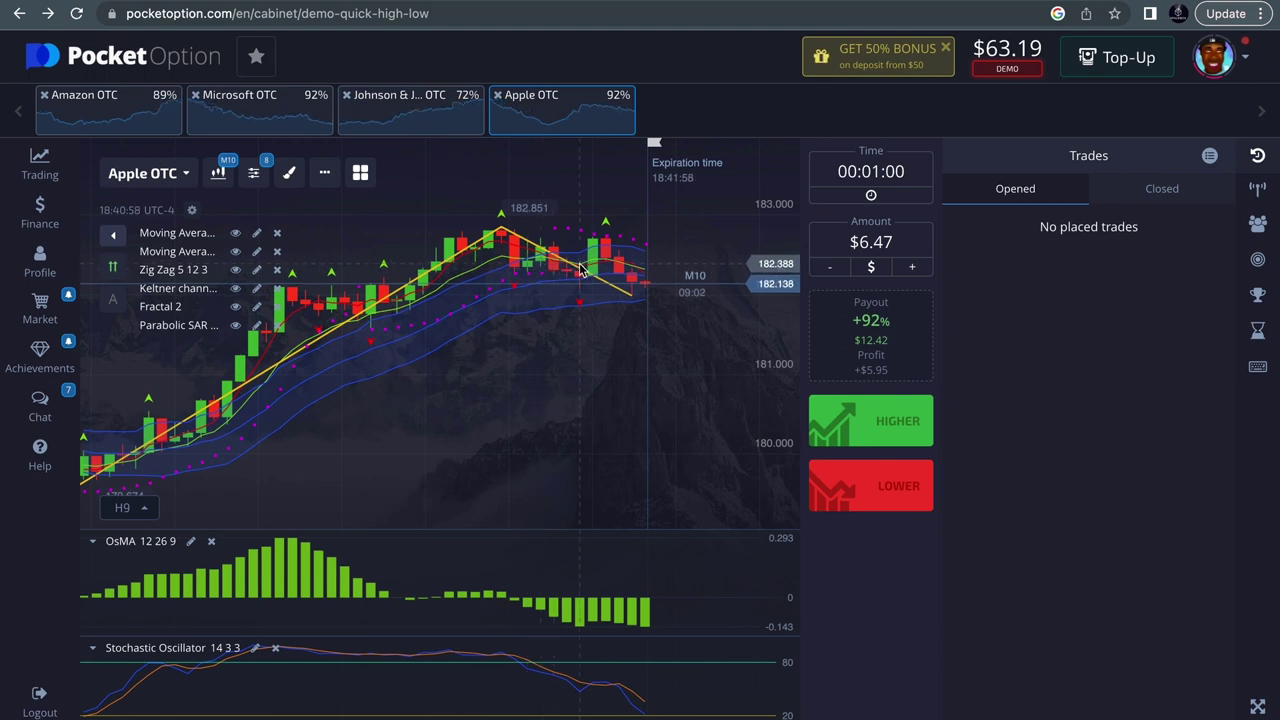
scroll(578, 271, "down", 4)
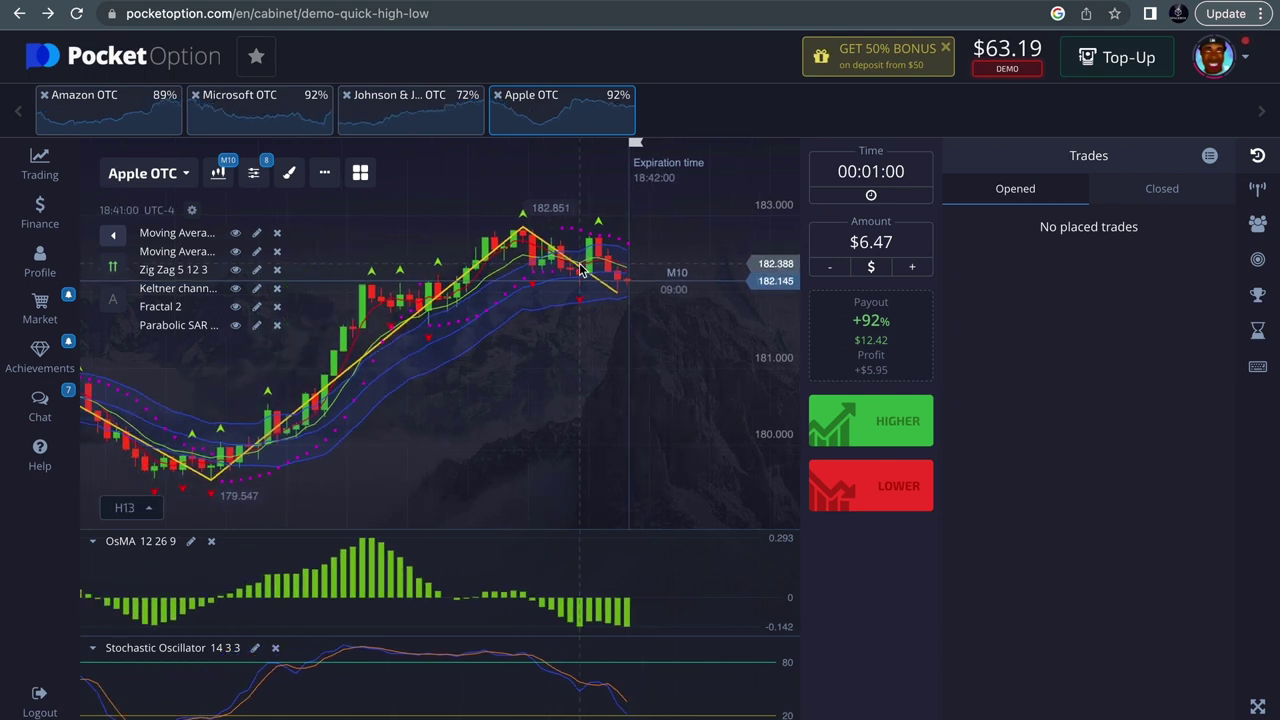
scroll(550, 275, "up", 3)
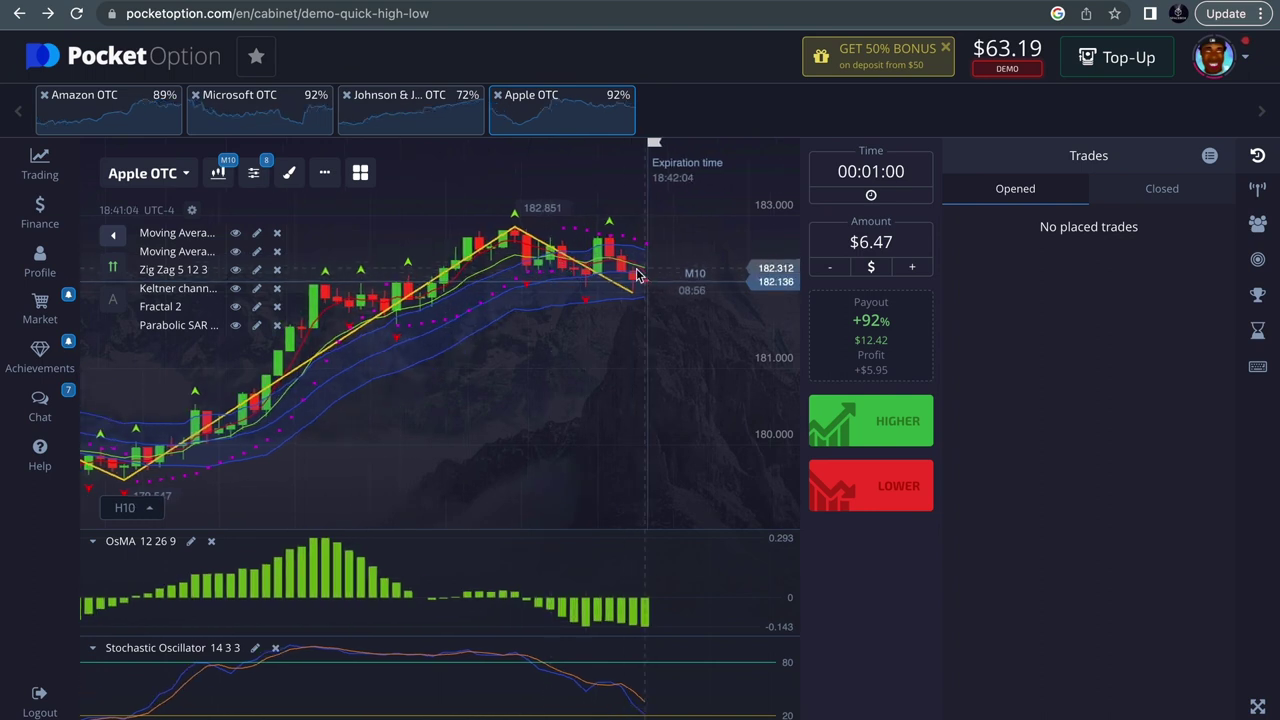
Step: Examine the Apple OTC upswing from its Zig Zag low to the peak, along with the preceding decline and newest candles
scroll(641, 283, "up", 1)
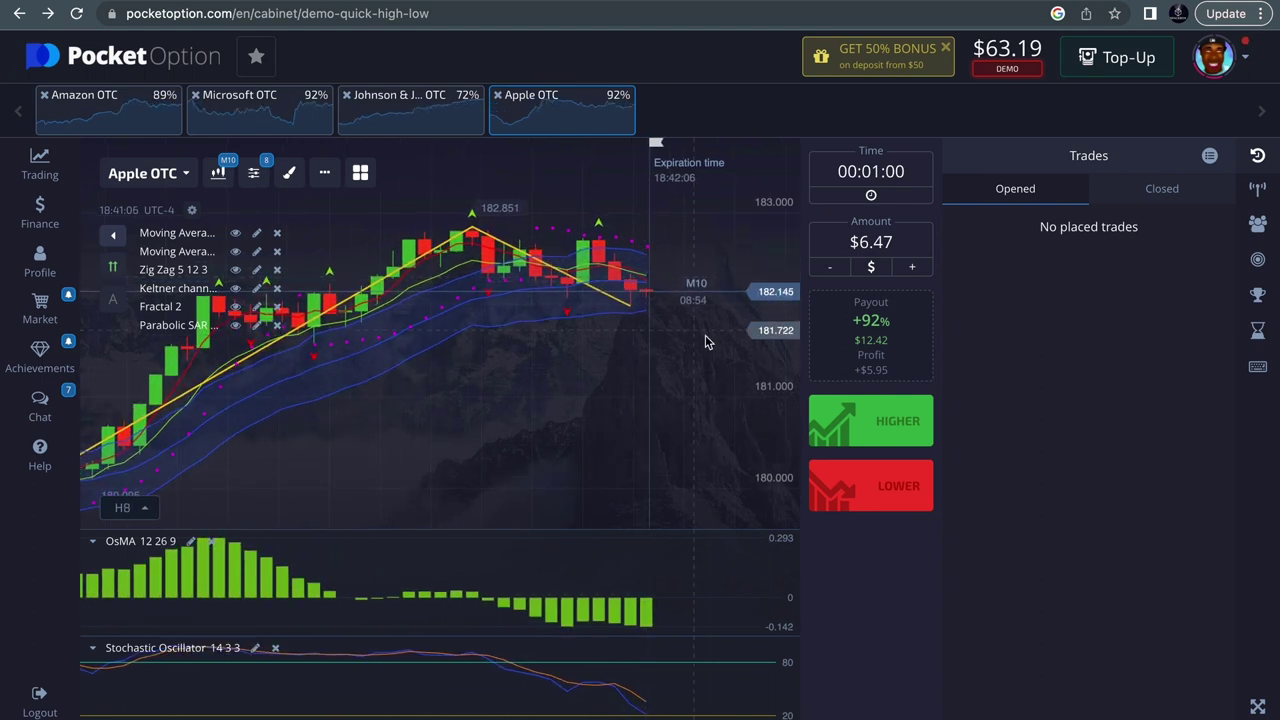
scroll(705, 340, "up", 1)
scroll(680, 338, "left", 2)
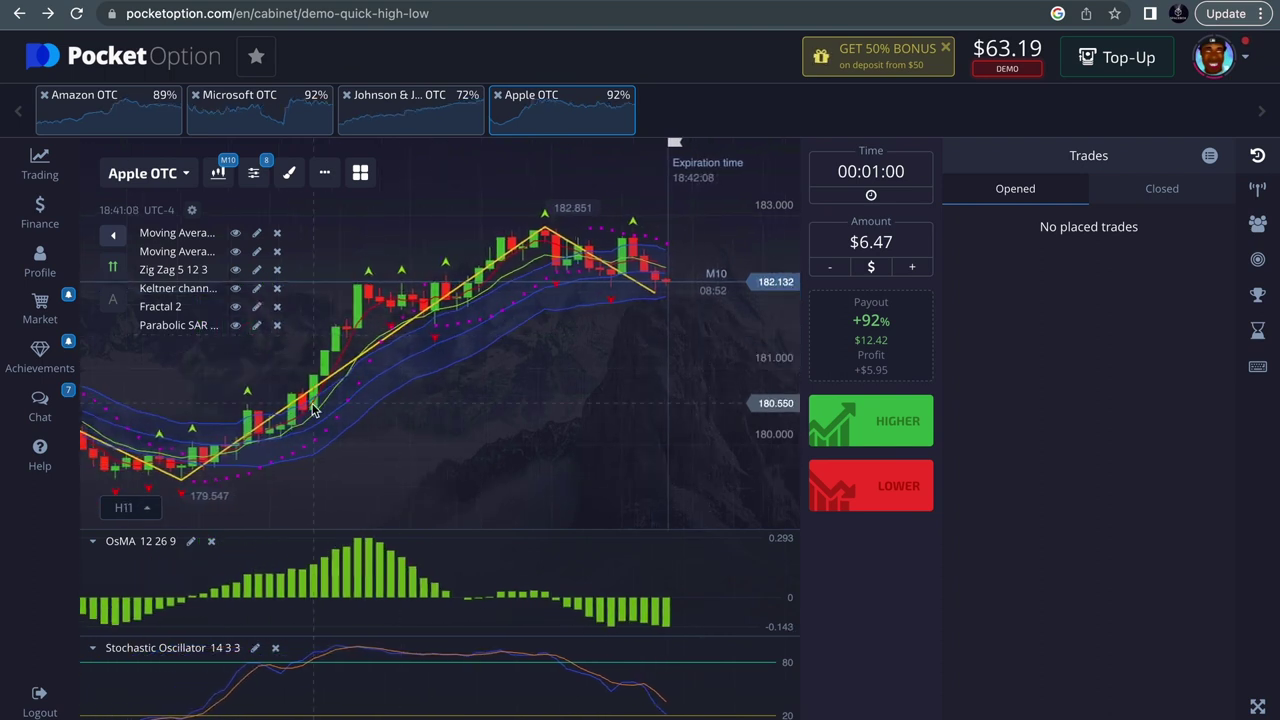
scroll(400, 380, "left", 2)
scroll(210, 455, "up", 1)
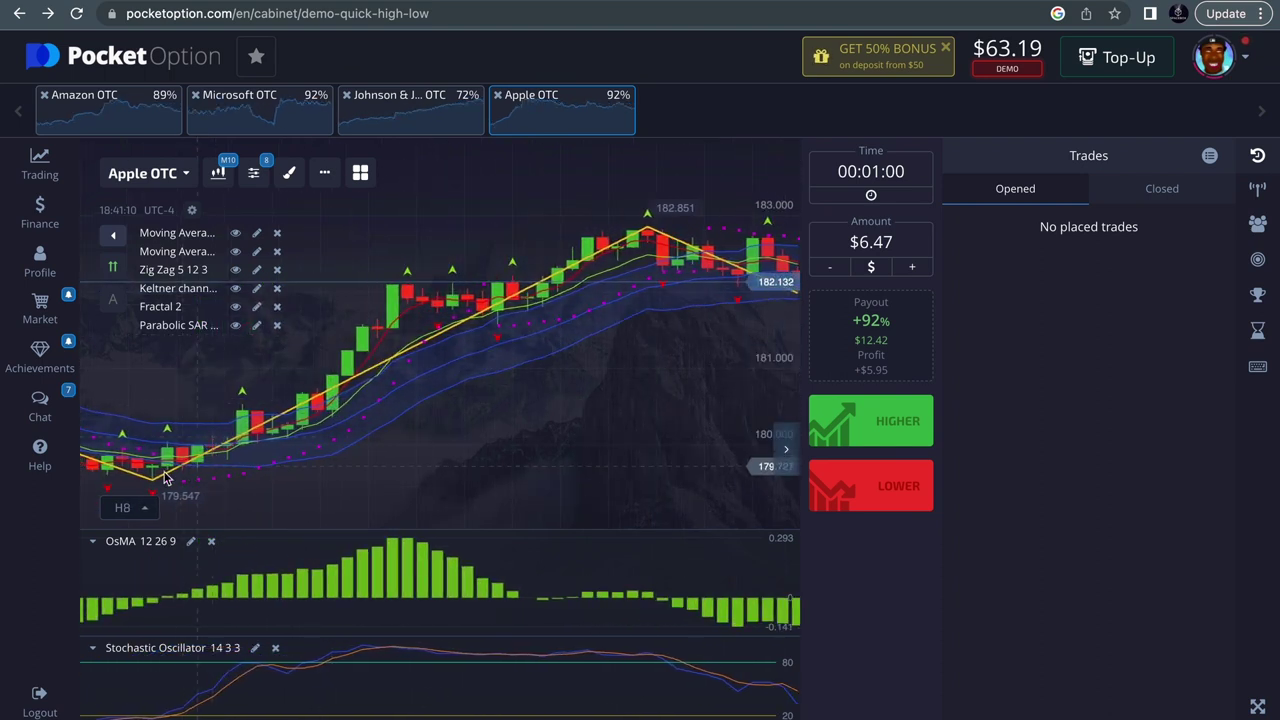
scroll(501, 267, "down", 4)
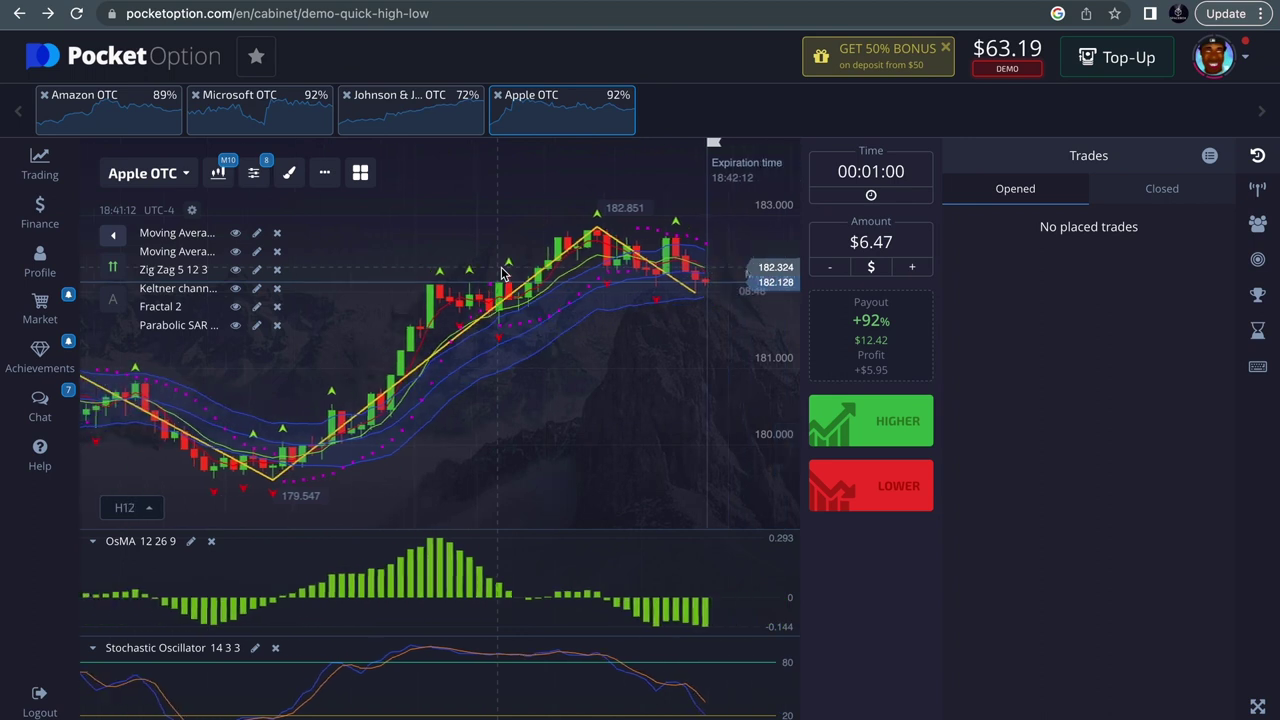
scroll(501, 270, "down", 4)
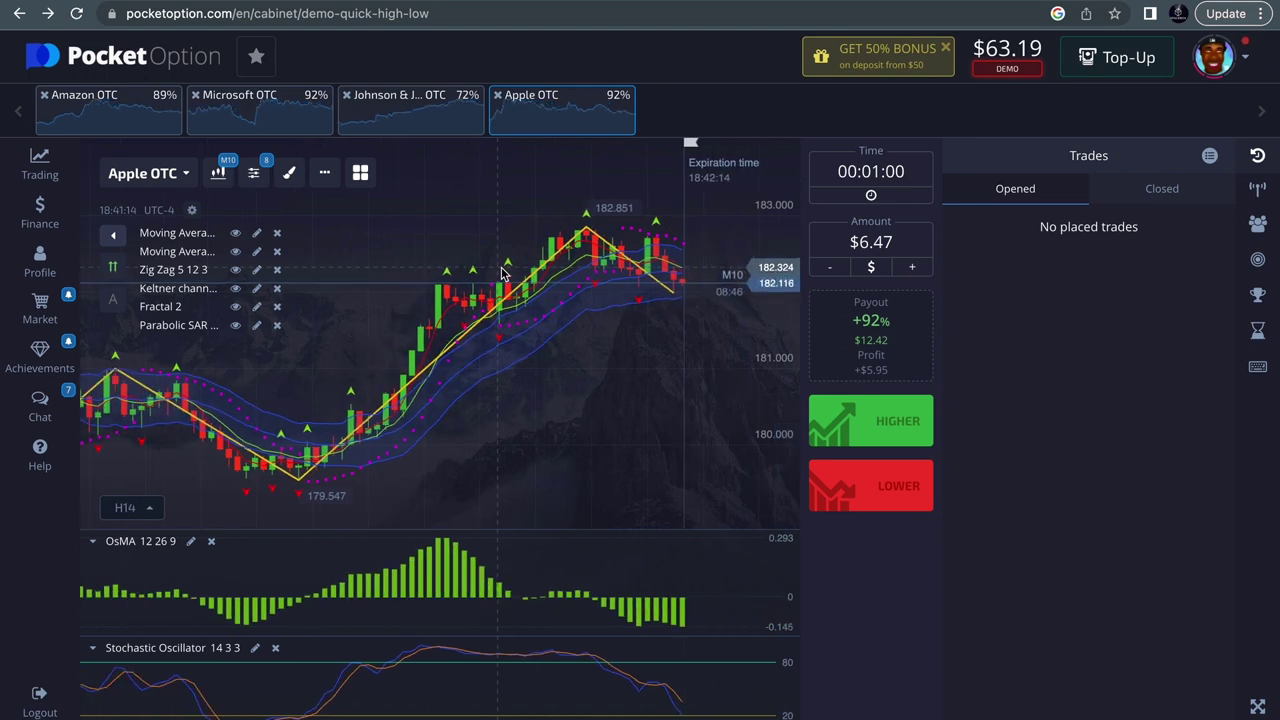
scroll(503, 270, "down", 2)
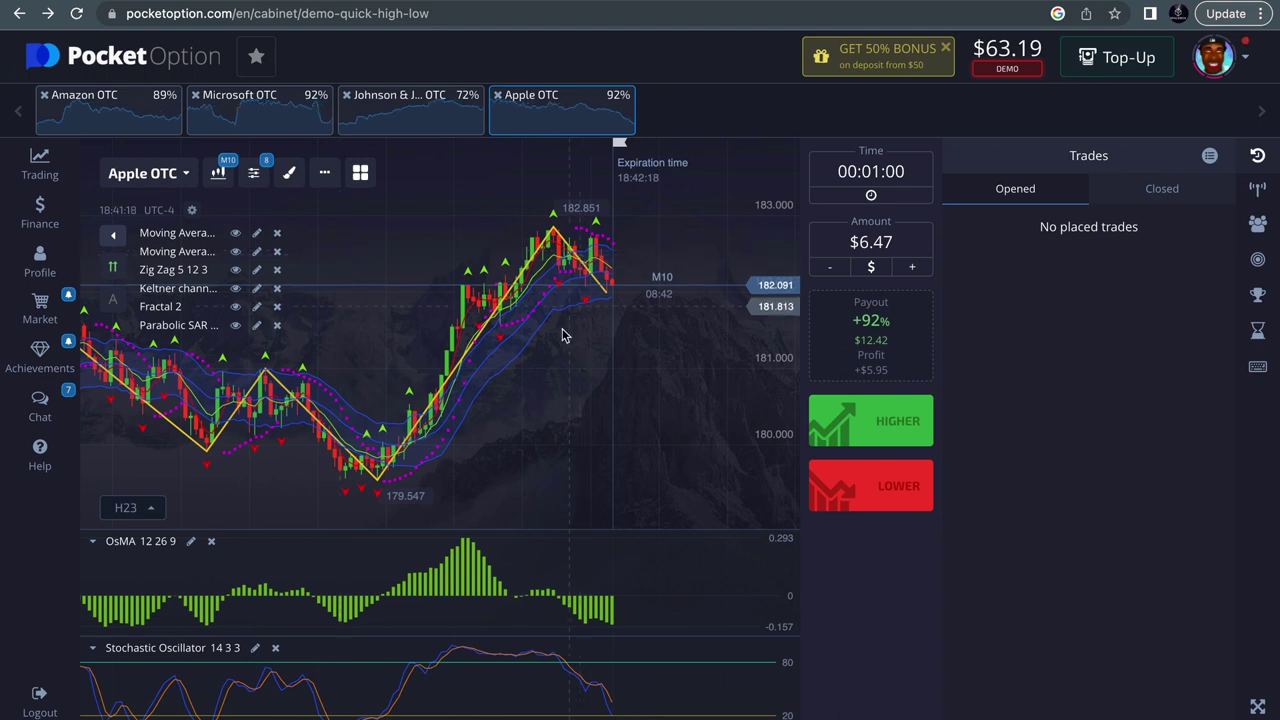
scroll(618, 287, "up", 5)
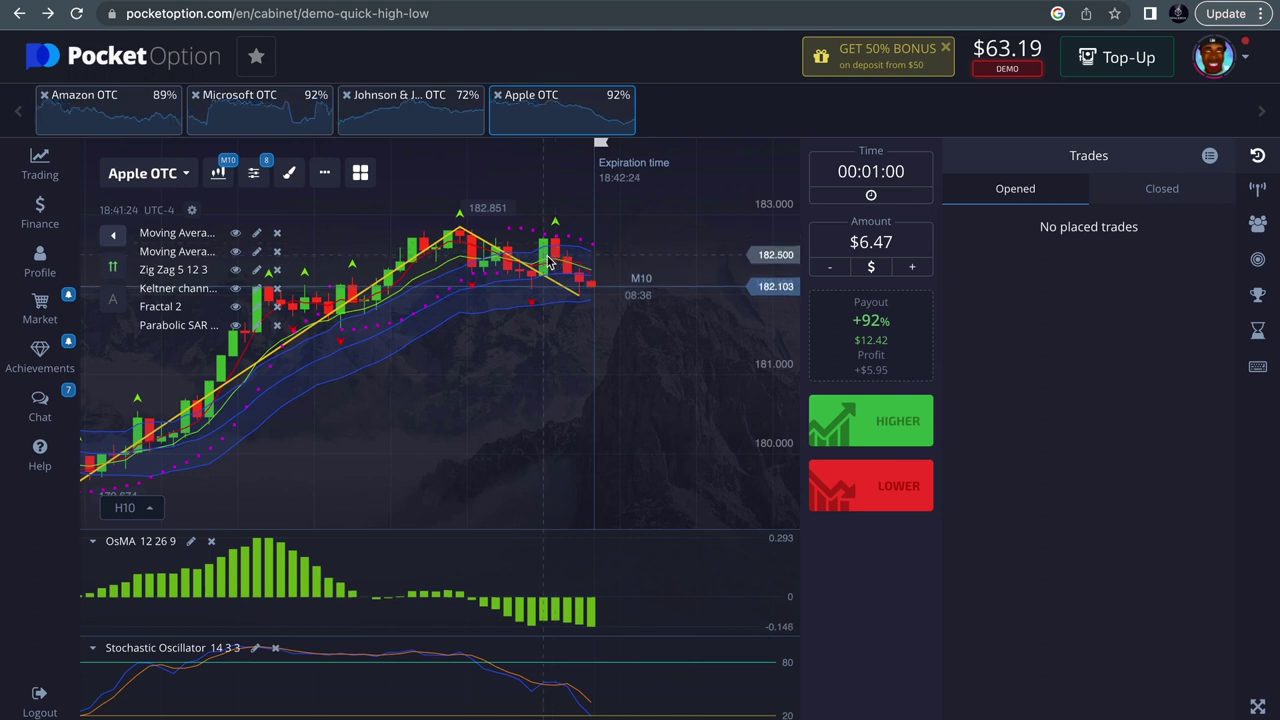
Step: Compare the pauses within the Apple OTC rise with the pullback from its peak, using the moving averages and Keltner channel
scroll(555, 265, "down", 3)
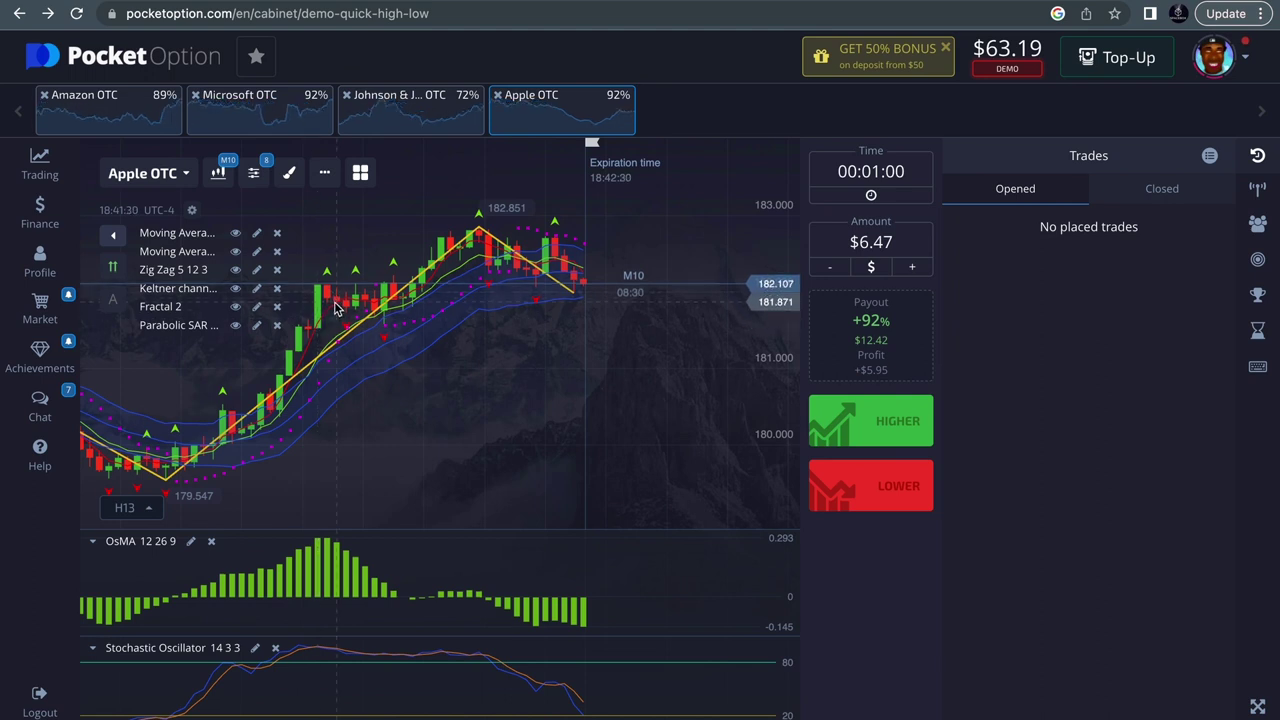
scroll(320, 390, "down", 4)
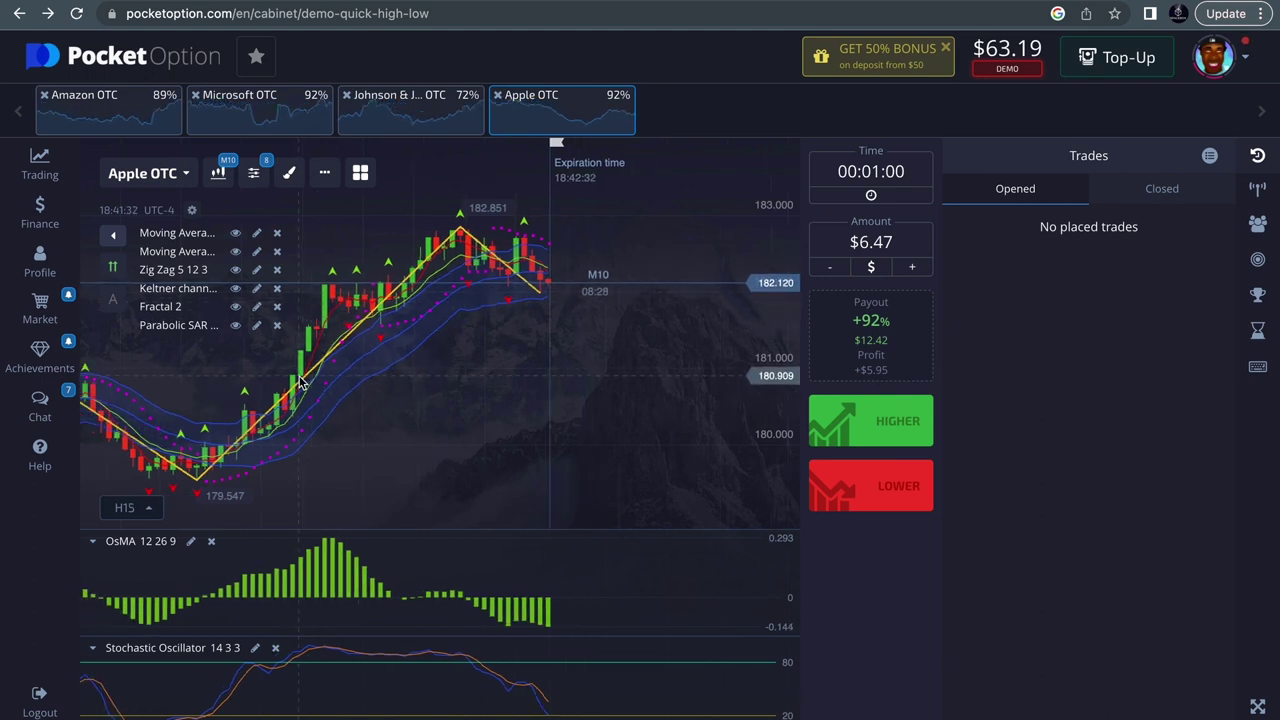
scroll(400, 385, "up", 3)
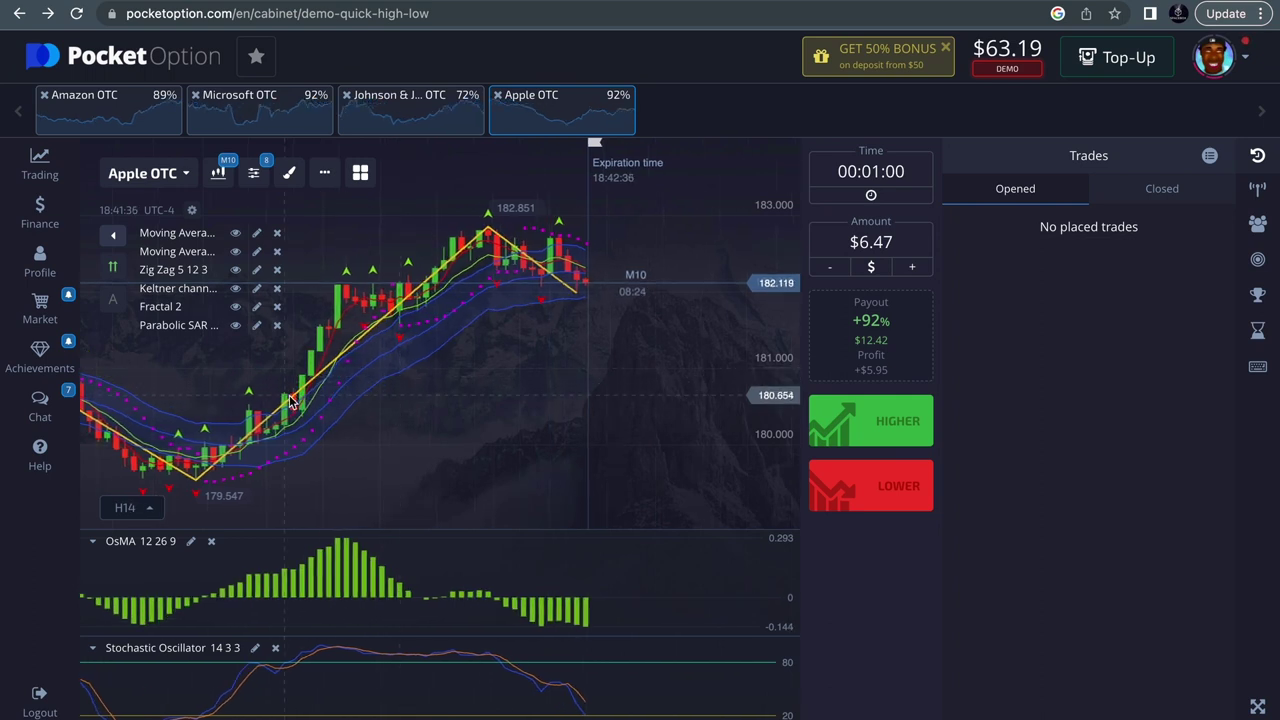
scroll(290, 400, "down", 4)
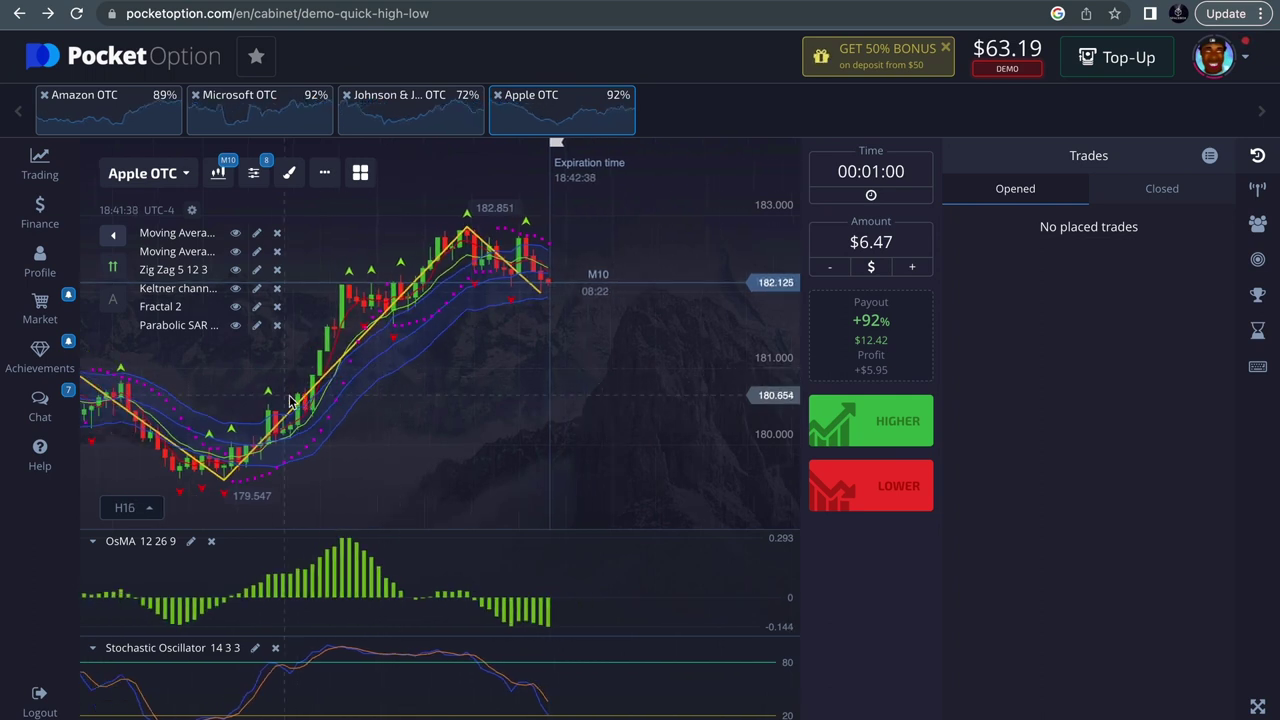
scroll(333, 414, "up", 2)
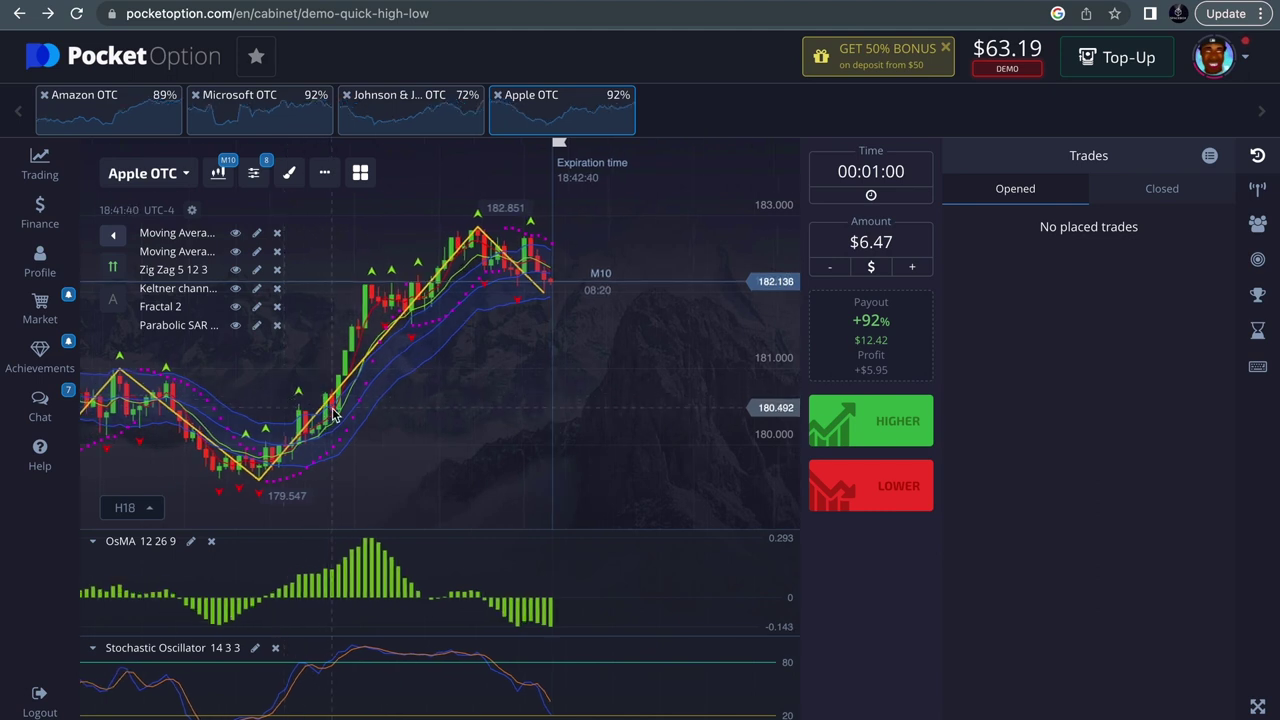
scroll(476, 379, "up", 2)
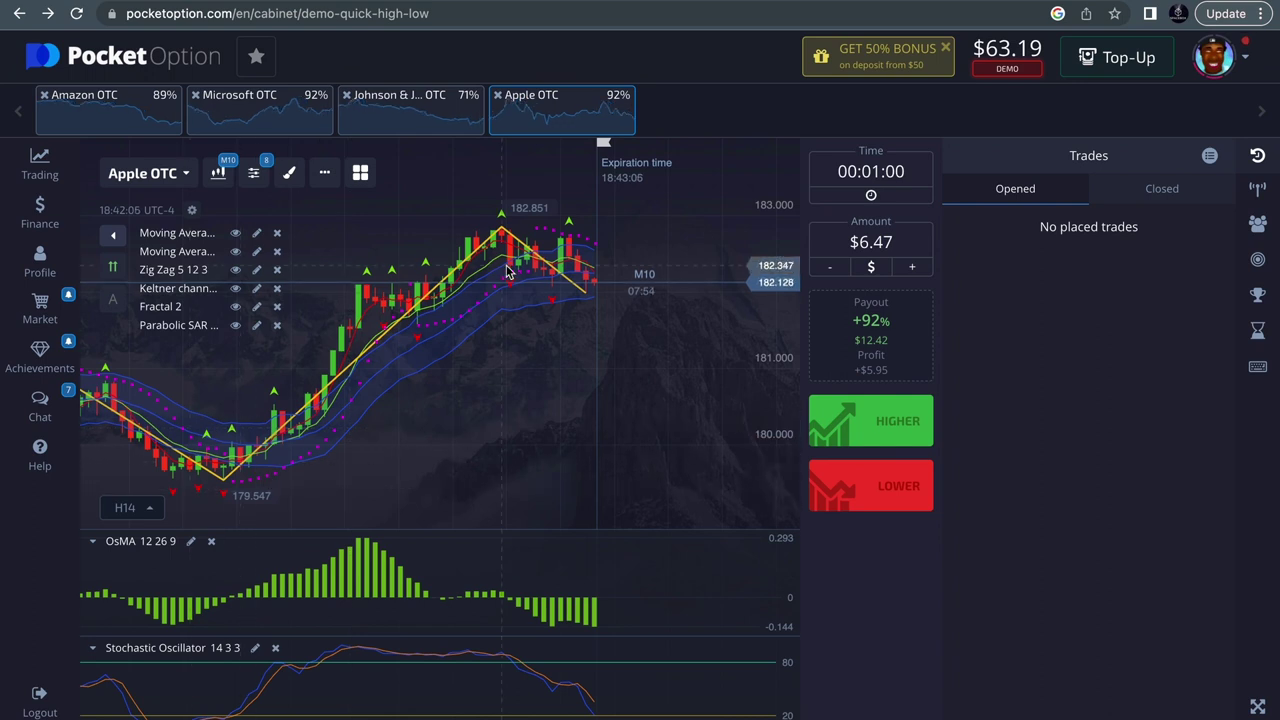
scroll(510, 273, "down", 4)
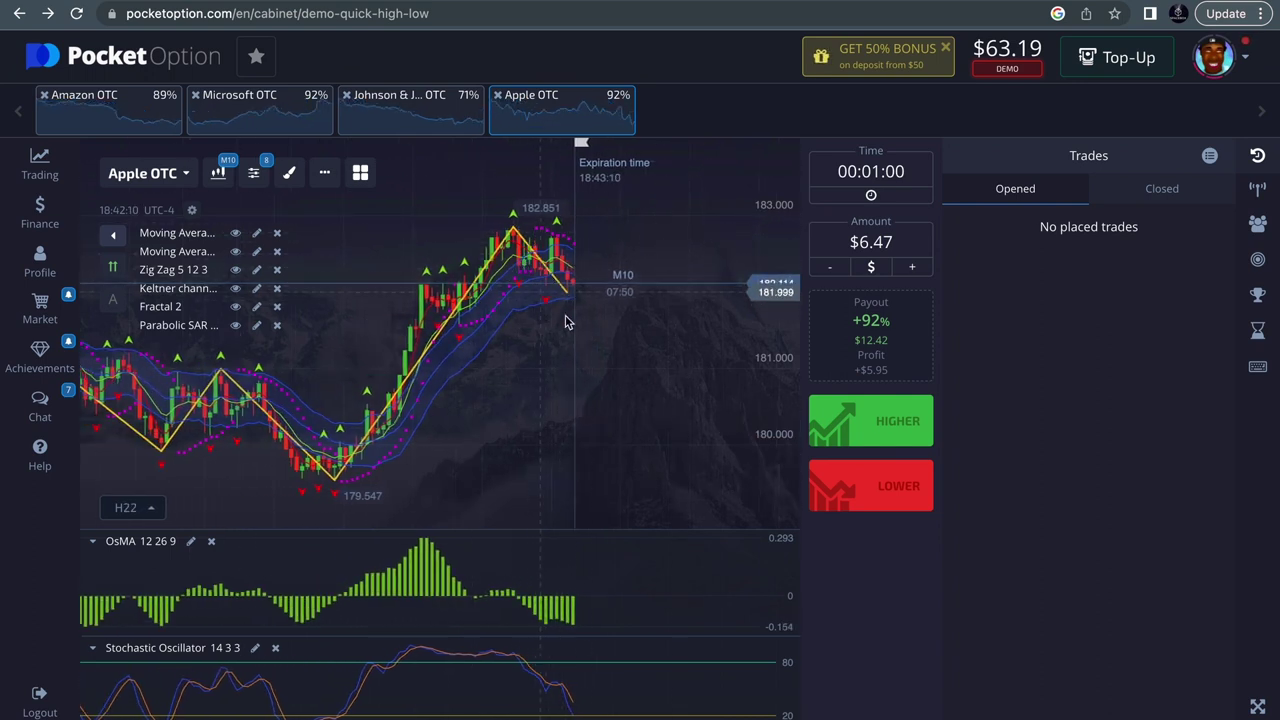
scroll(548, 262, "up", 3)
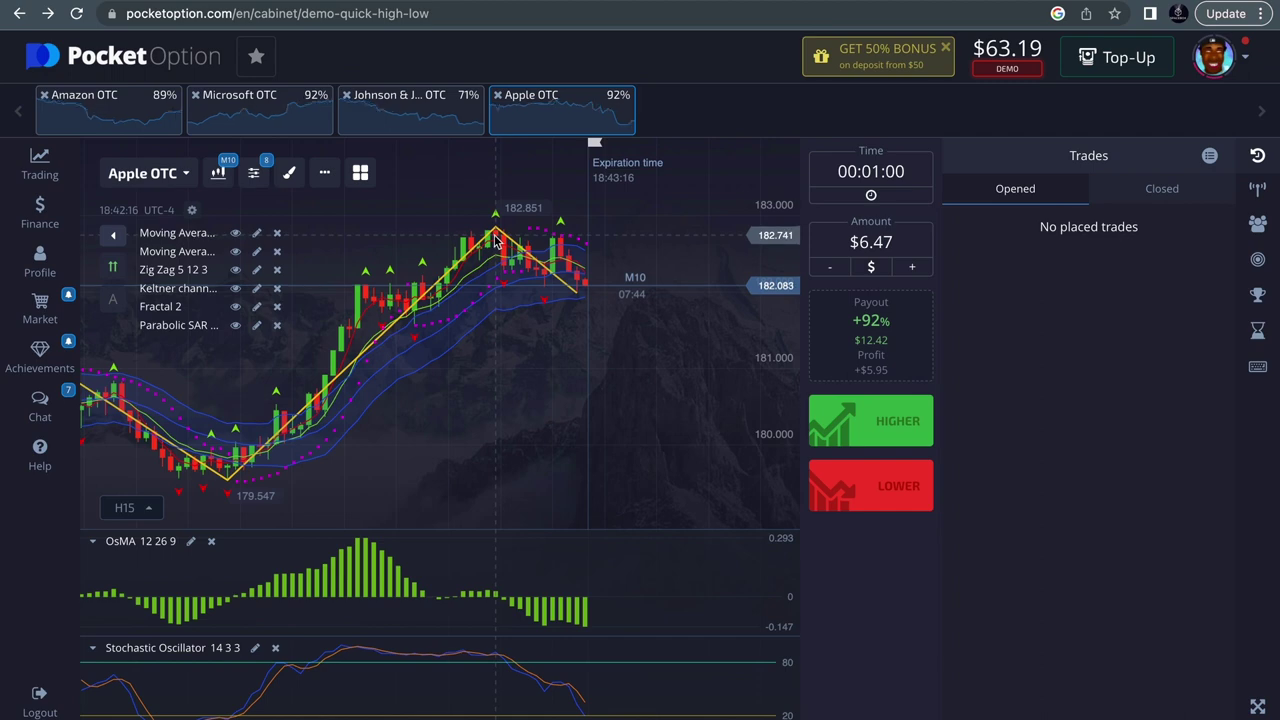
scroll(480, 255, "up", 1)
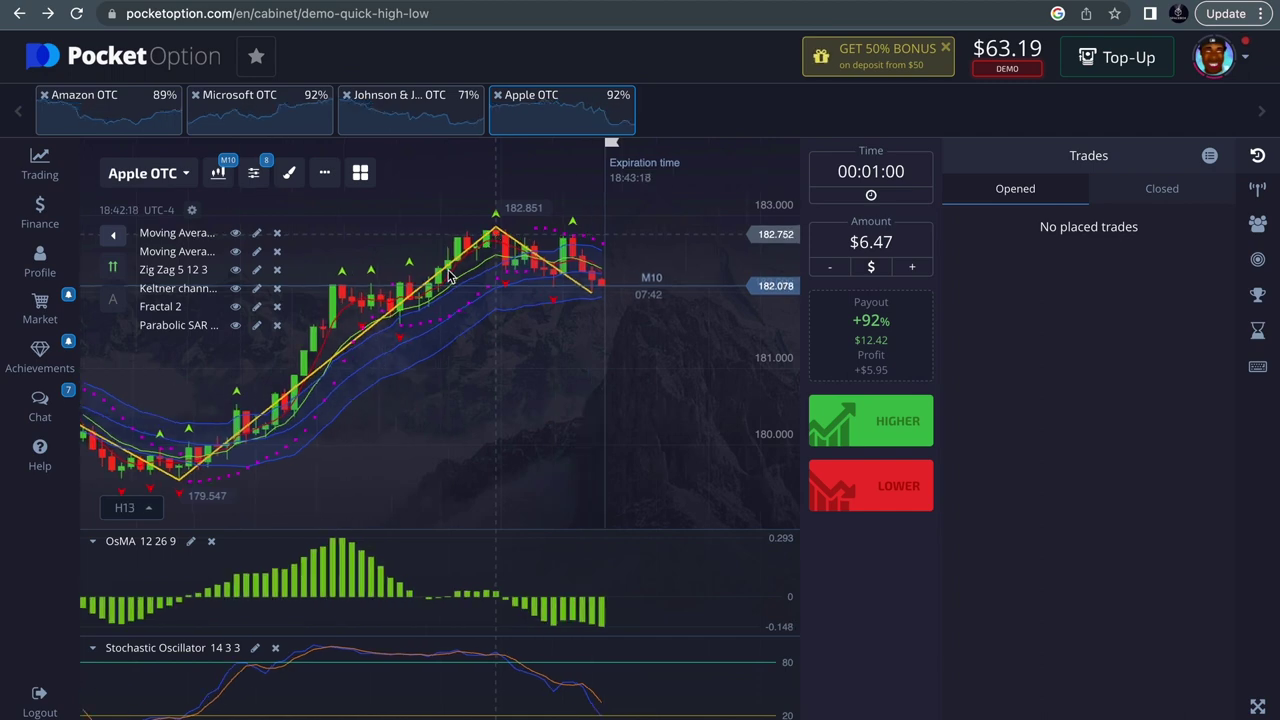